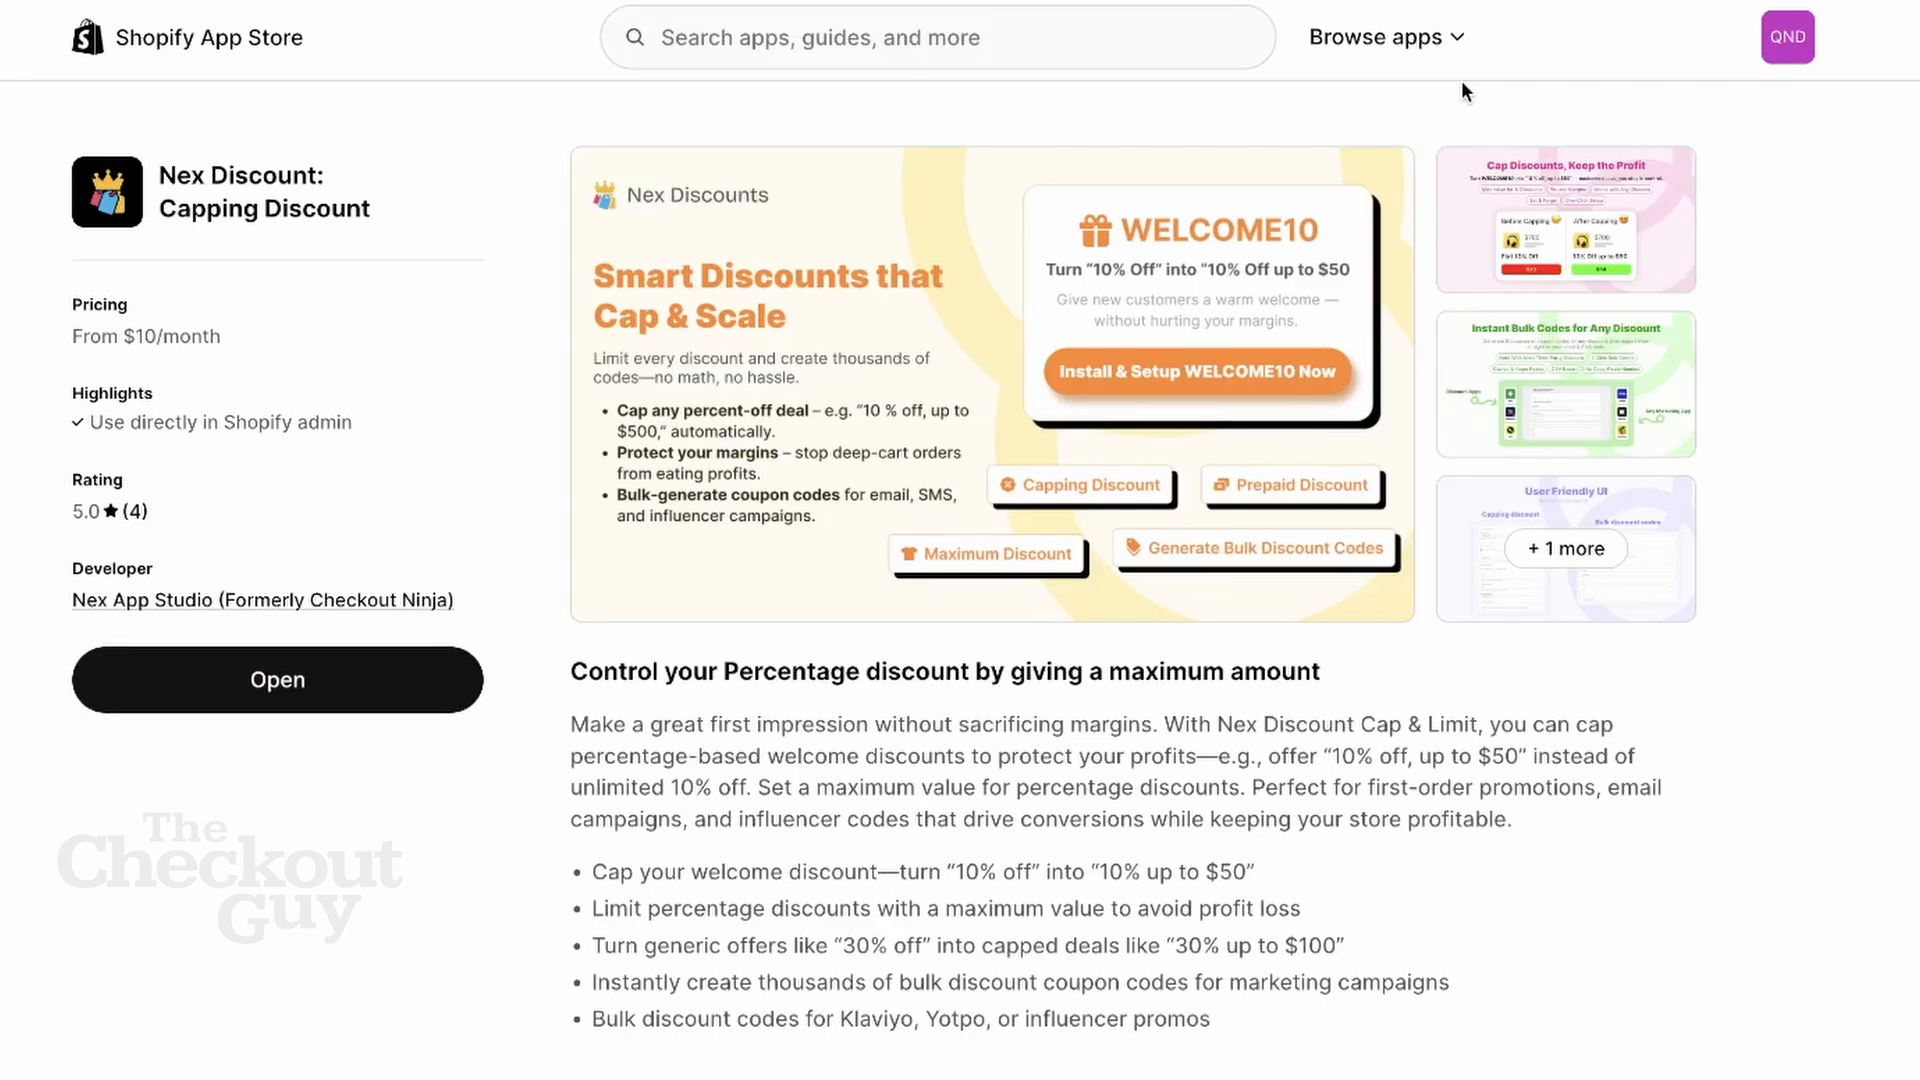
Step: Open Nex Discounts in the Shopify admin and start a new product discount through Advanced Coupons
{"action": "mouse_move", "coordinate": [1376, 1]}
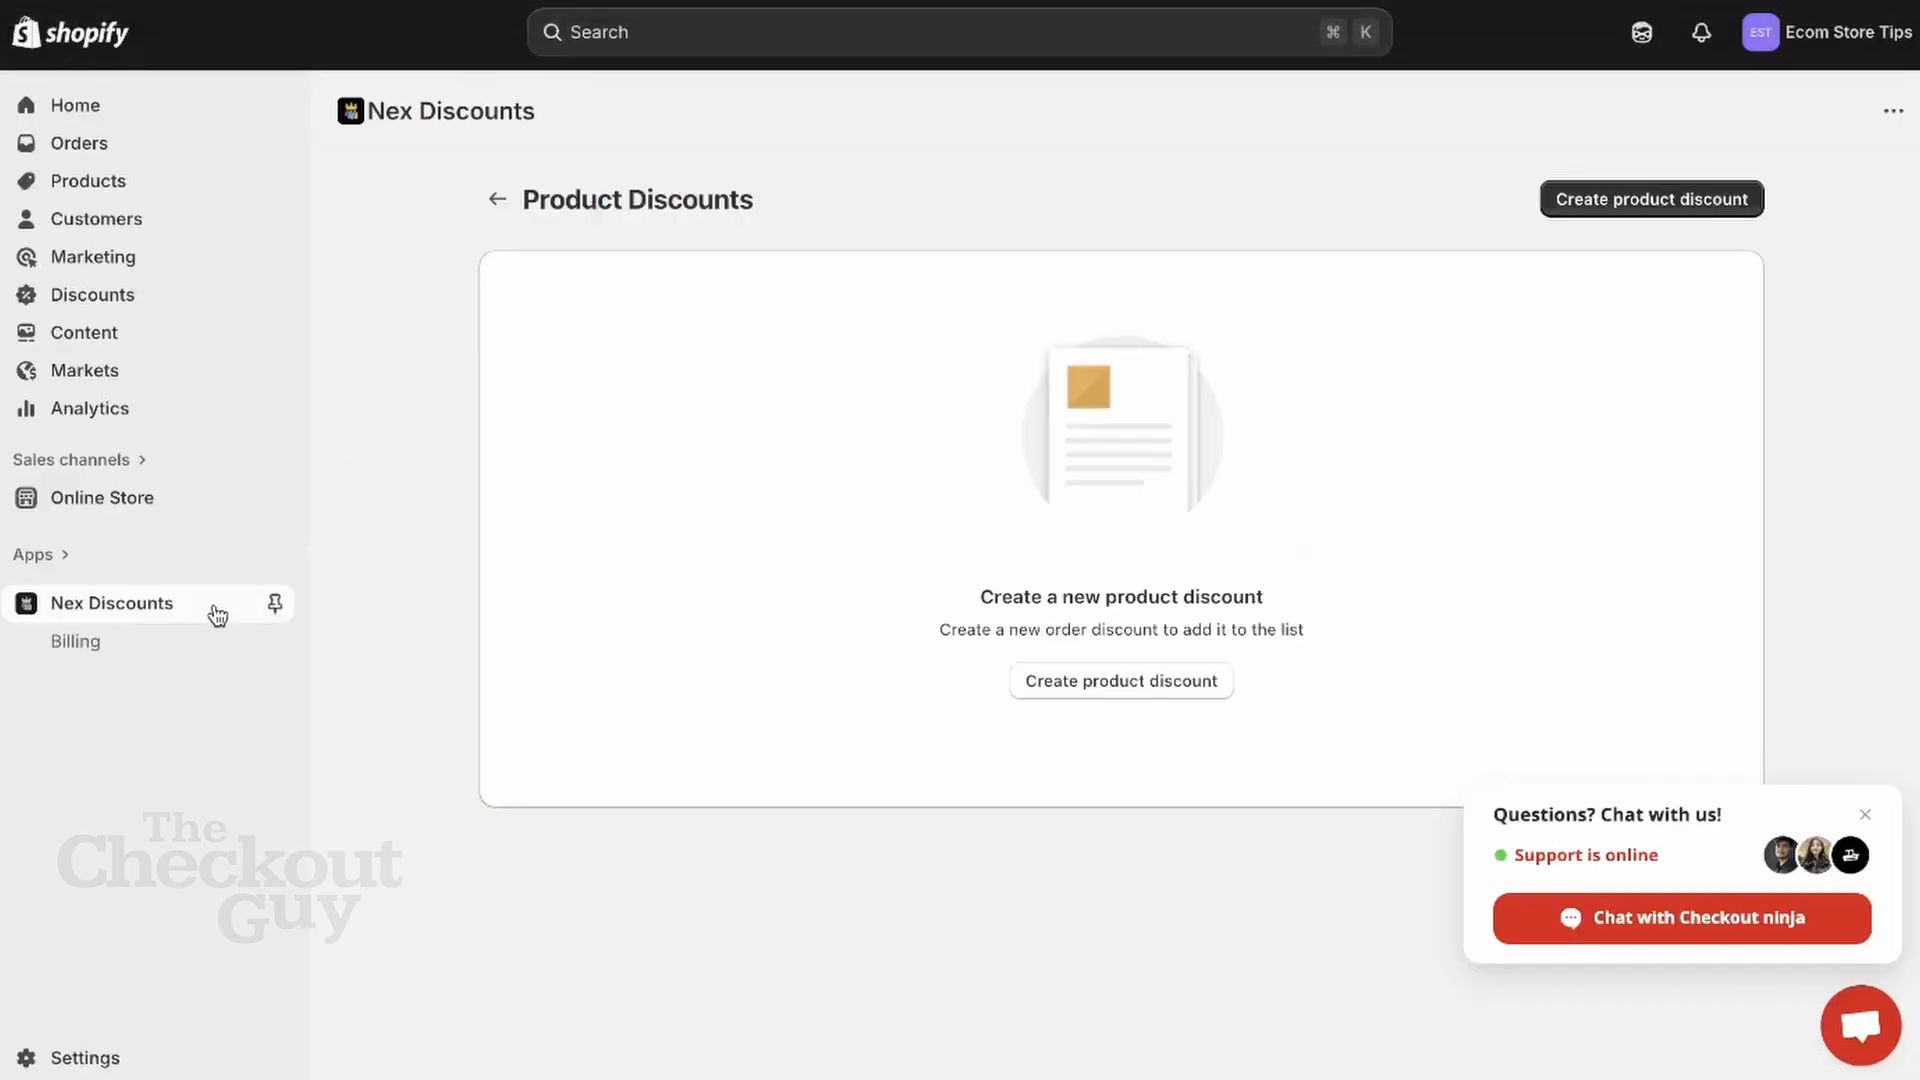
{"action": "left_click", "coordinate": [214, 606]}
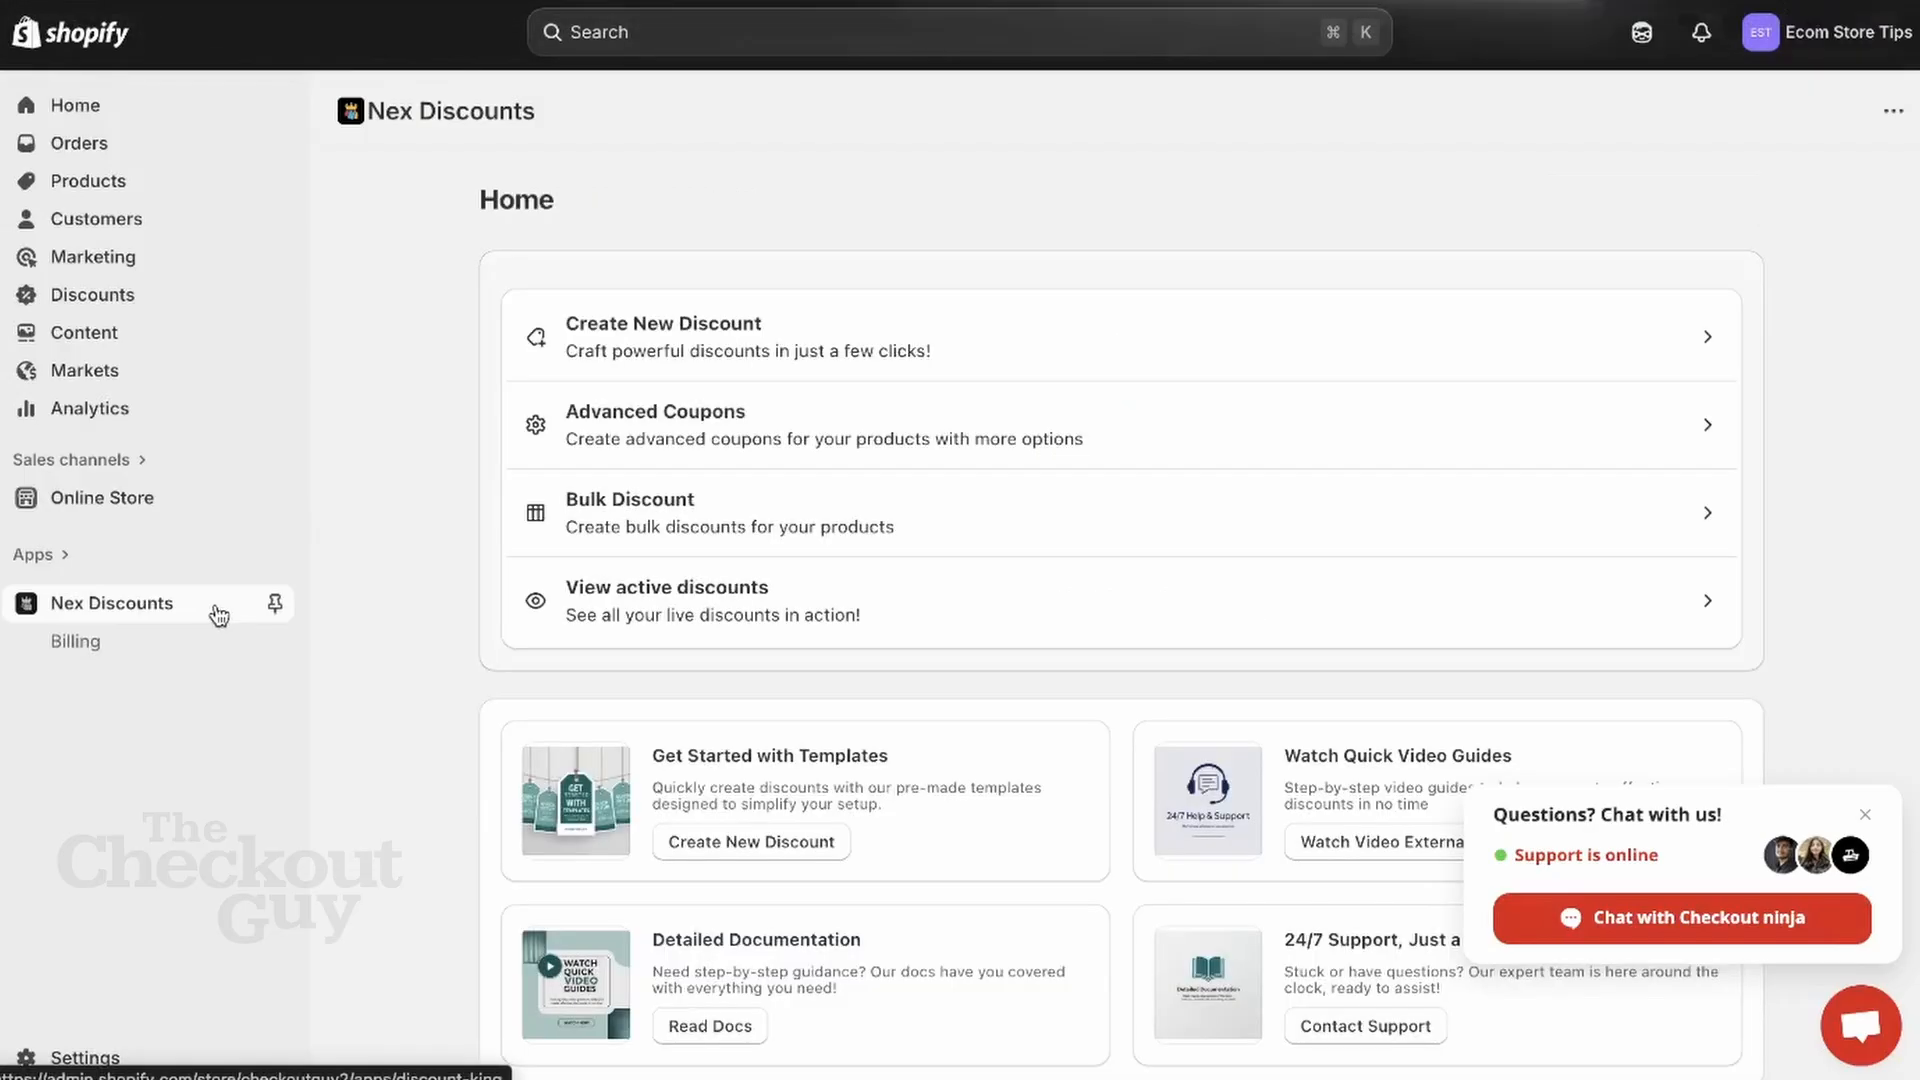
{"action": "left_click", "coordinate": [705, 433]}
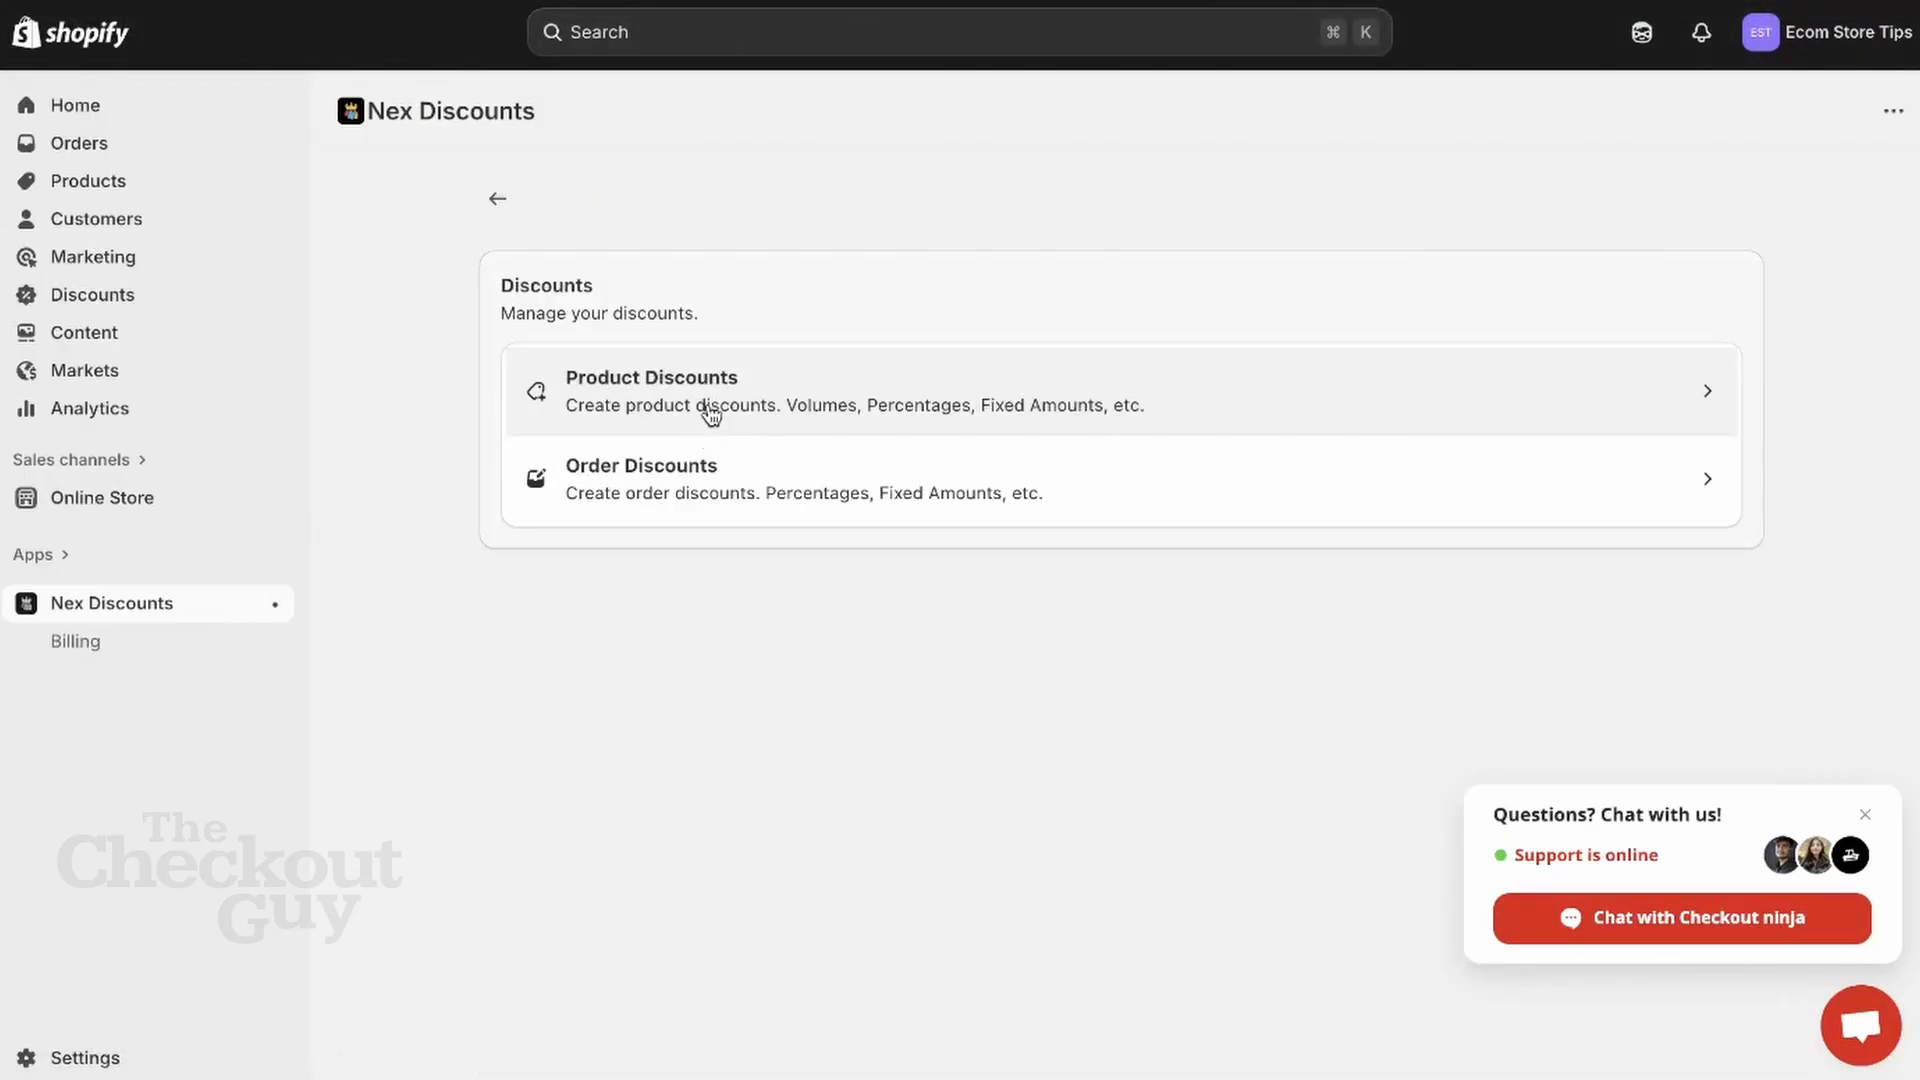
{"action": "left_click", "coordinate": [710, 412]}
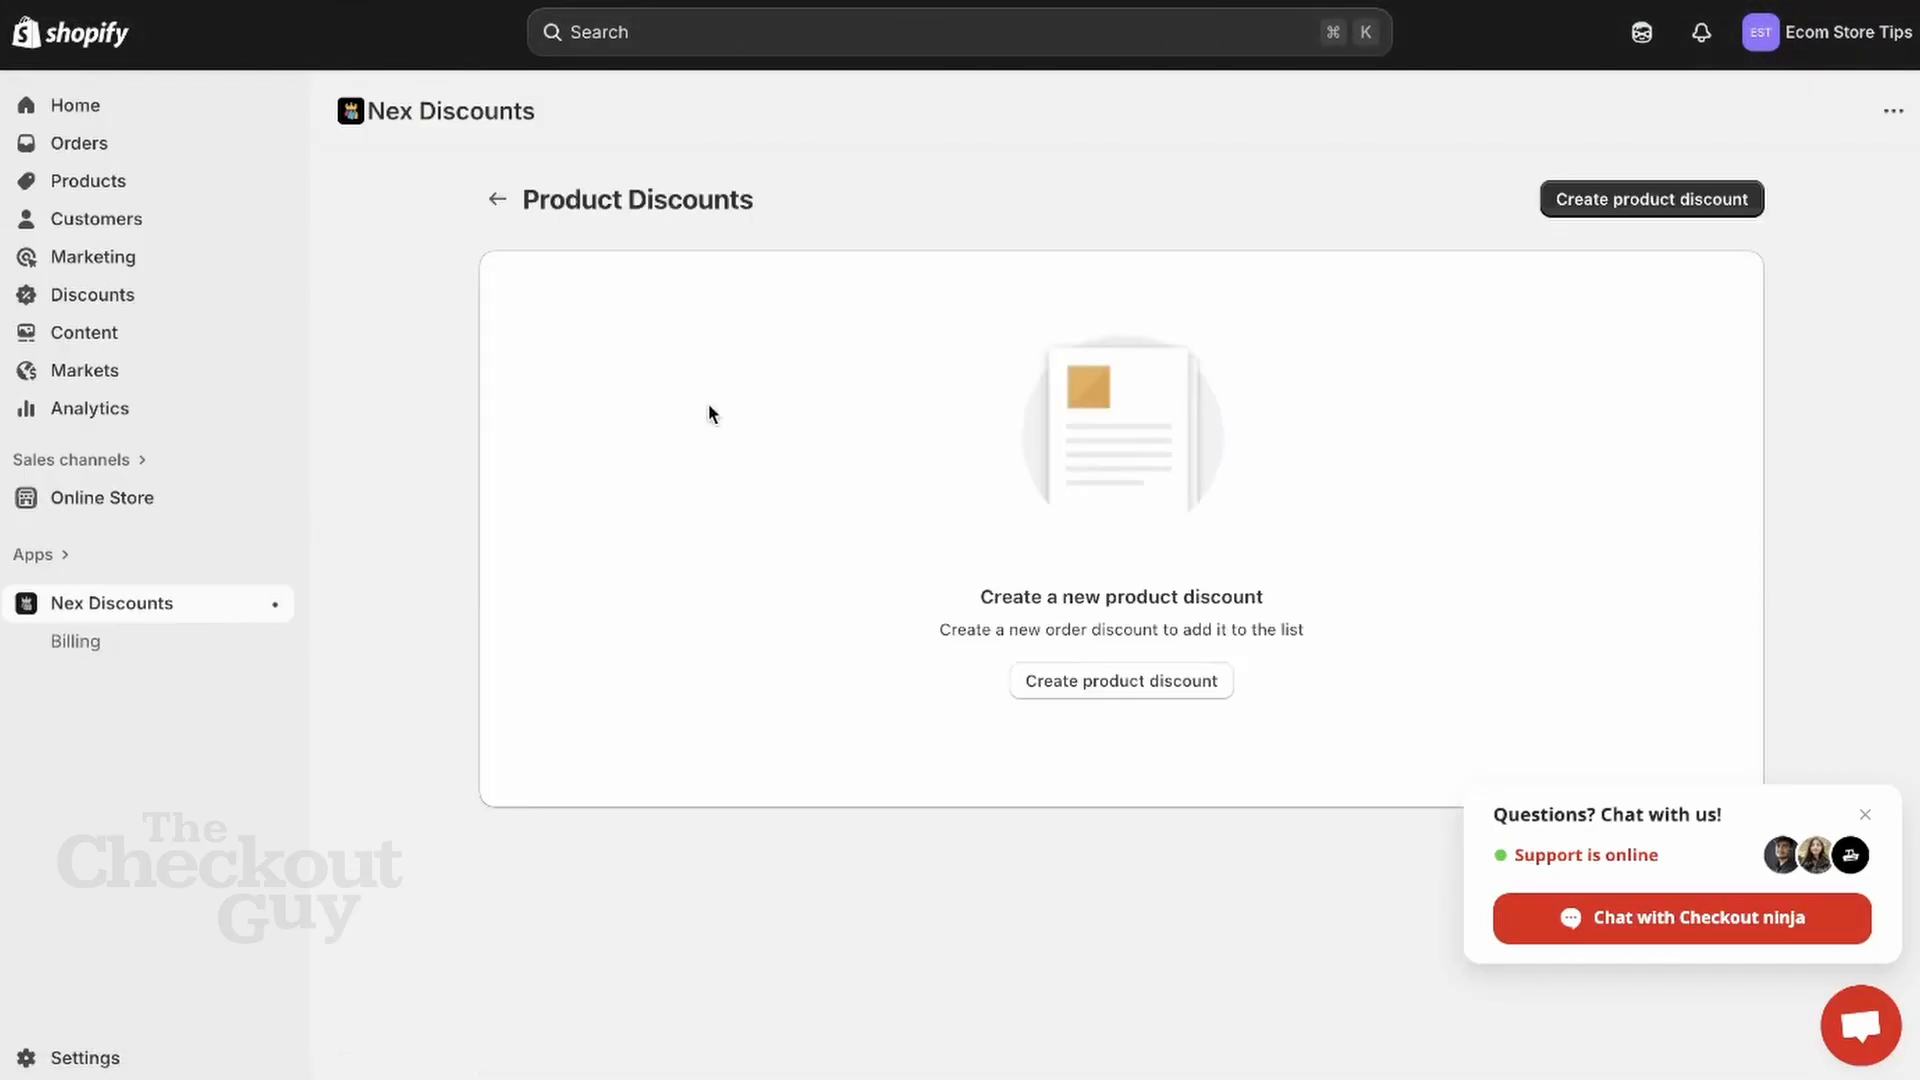
{"action": "left_click", "coordinate": [1073, 690]}
Step: Title the product discount SALE10 and set its discount method to Code
{"action": "left_click", "coordinate": [936, 344]}
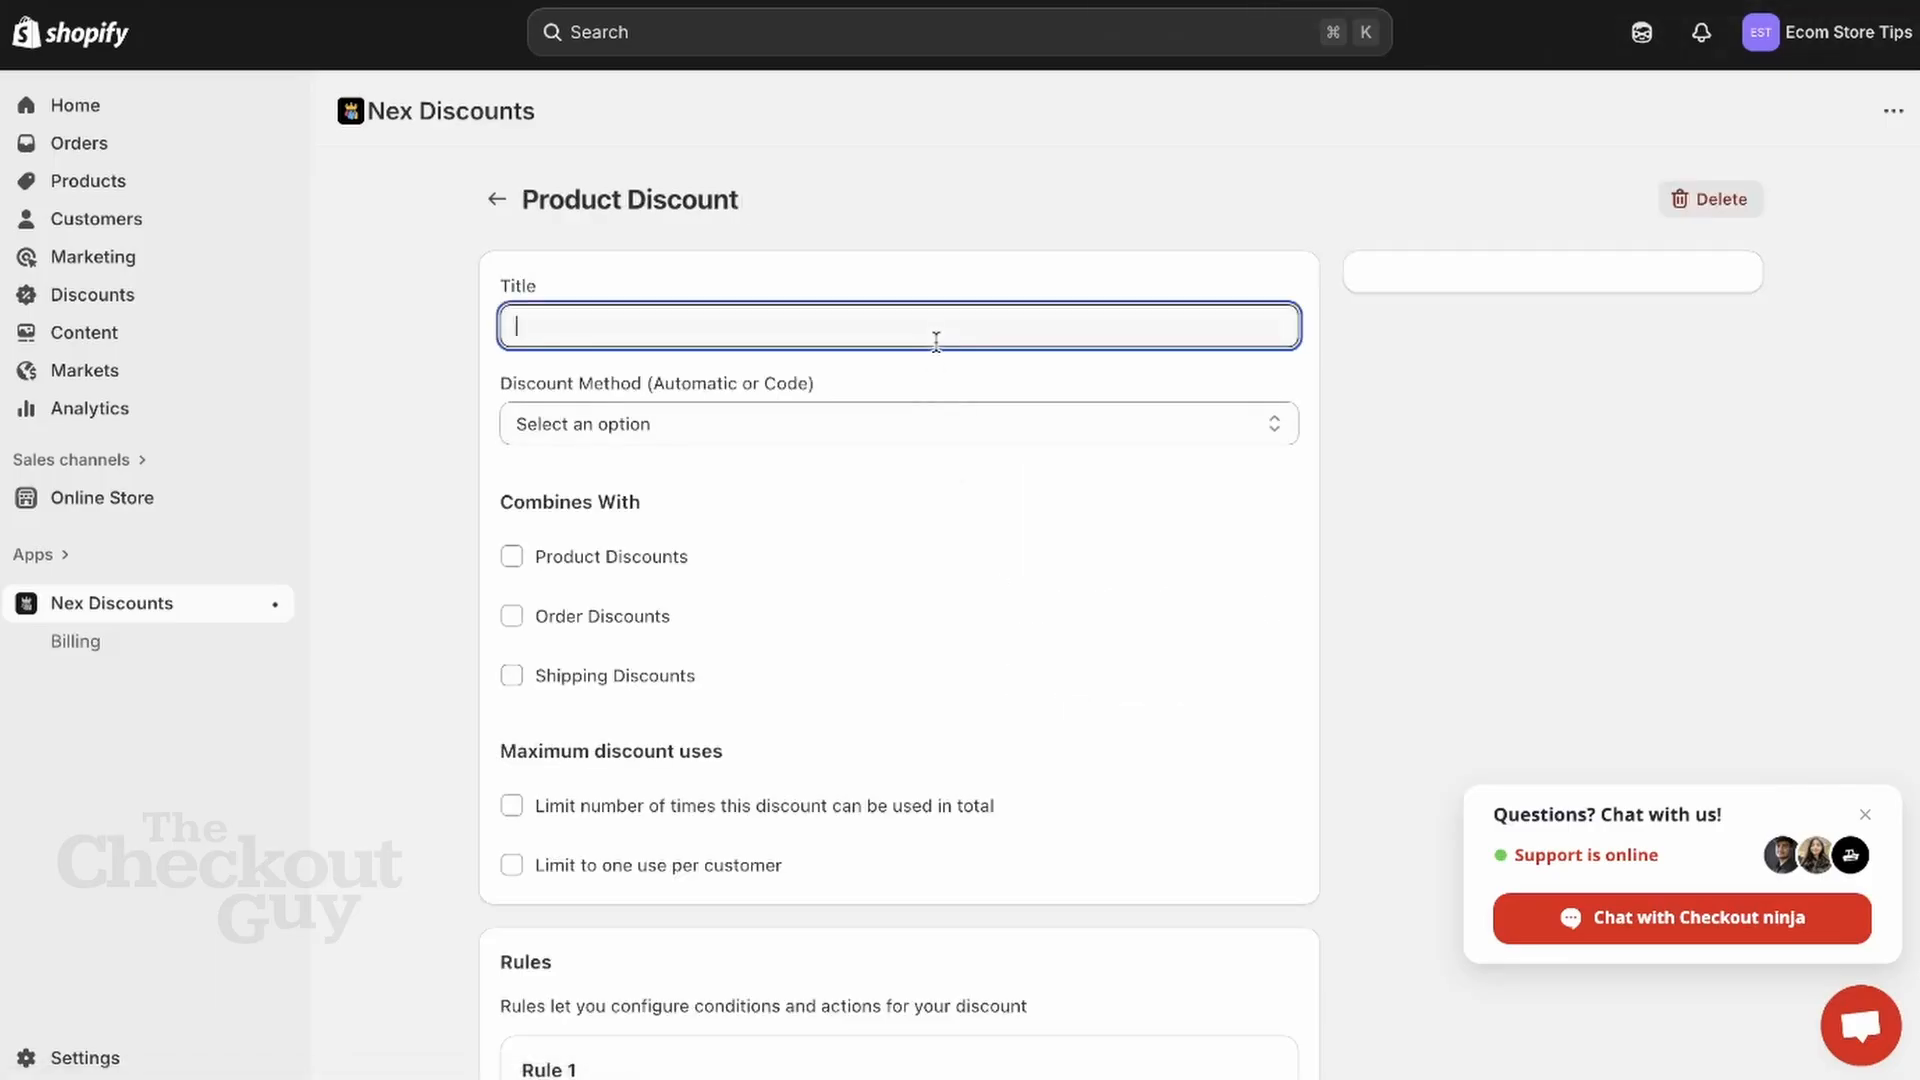
{"action": "type", "text": "SALE10"}
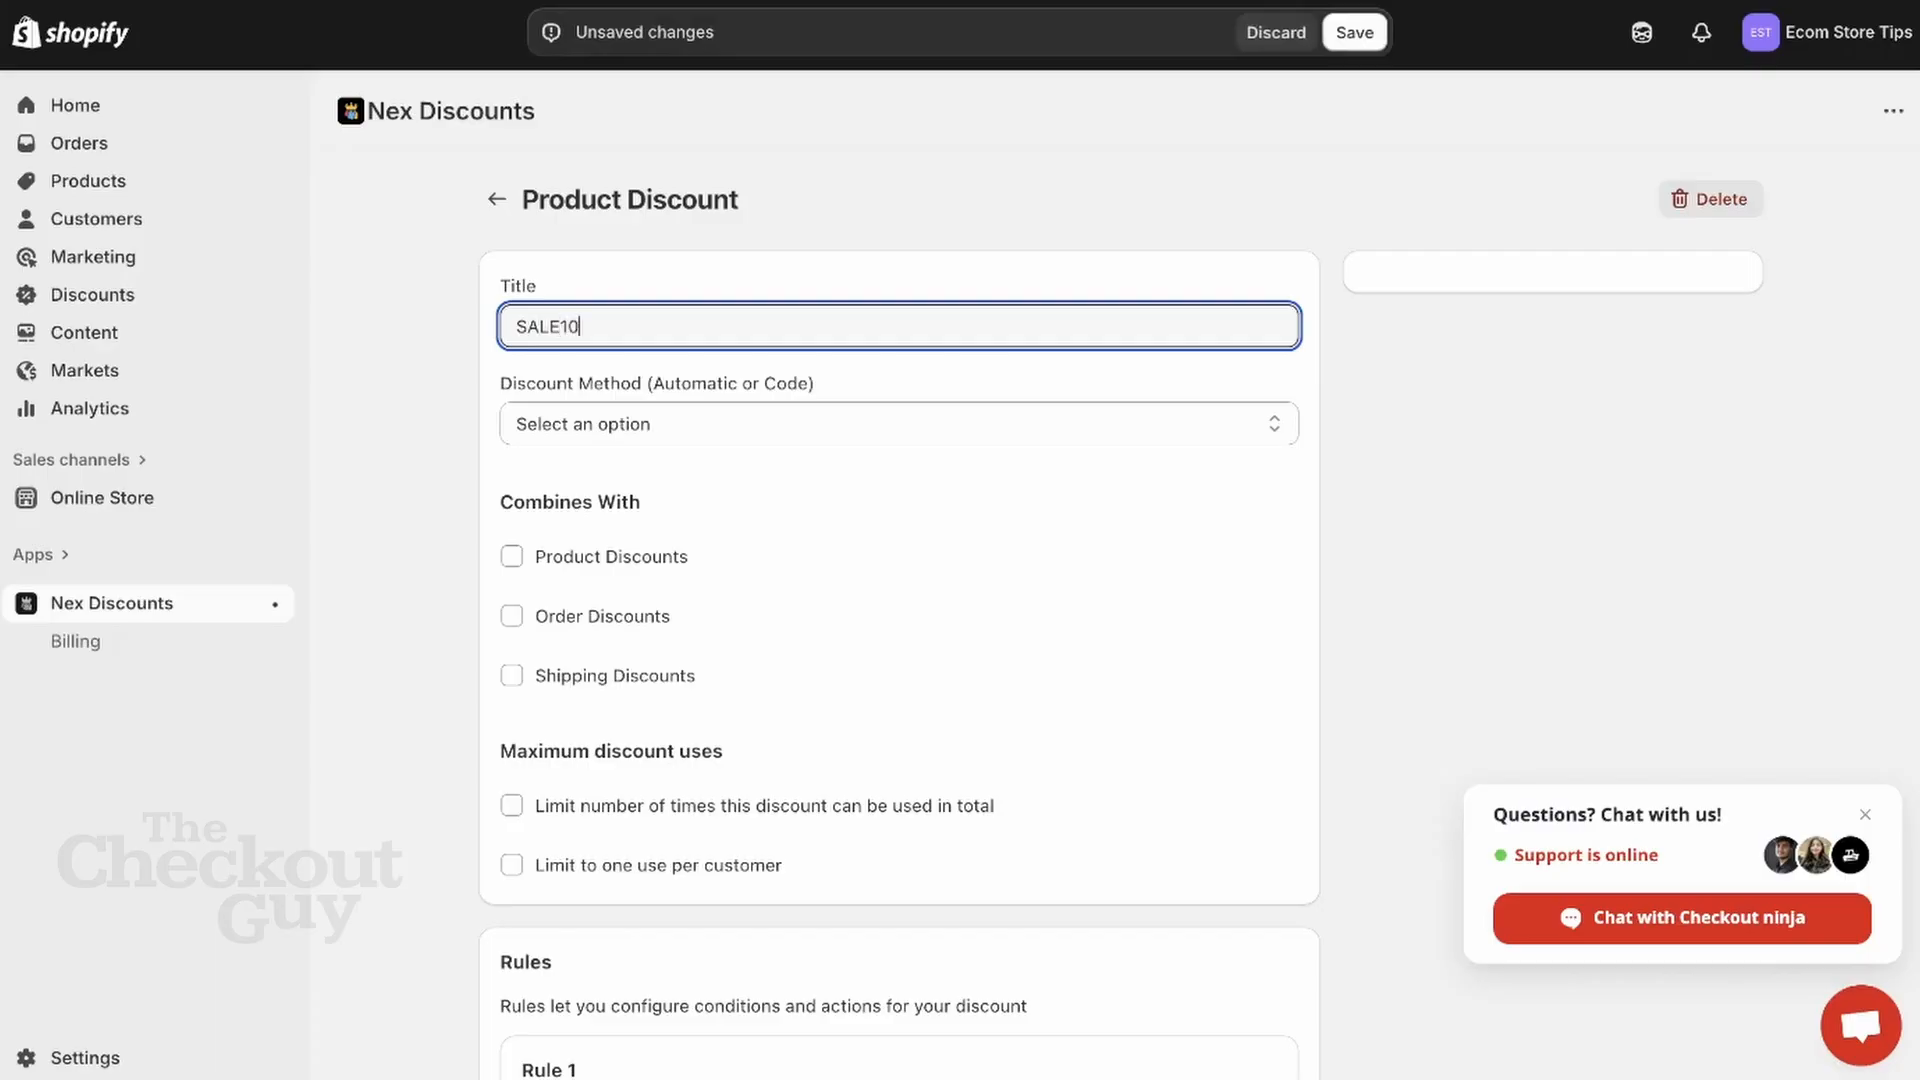
{"action": "left_click", "coordinate": [896, 423]}
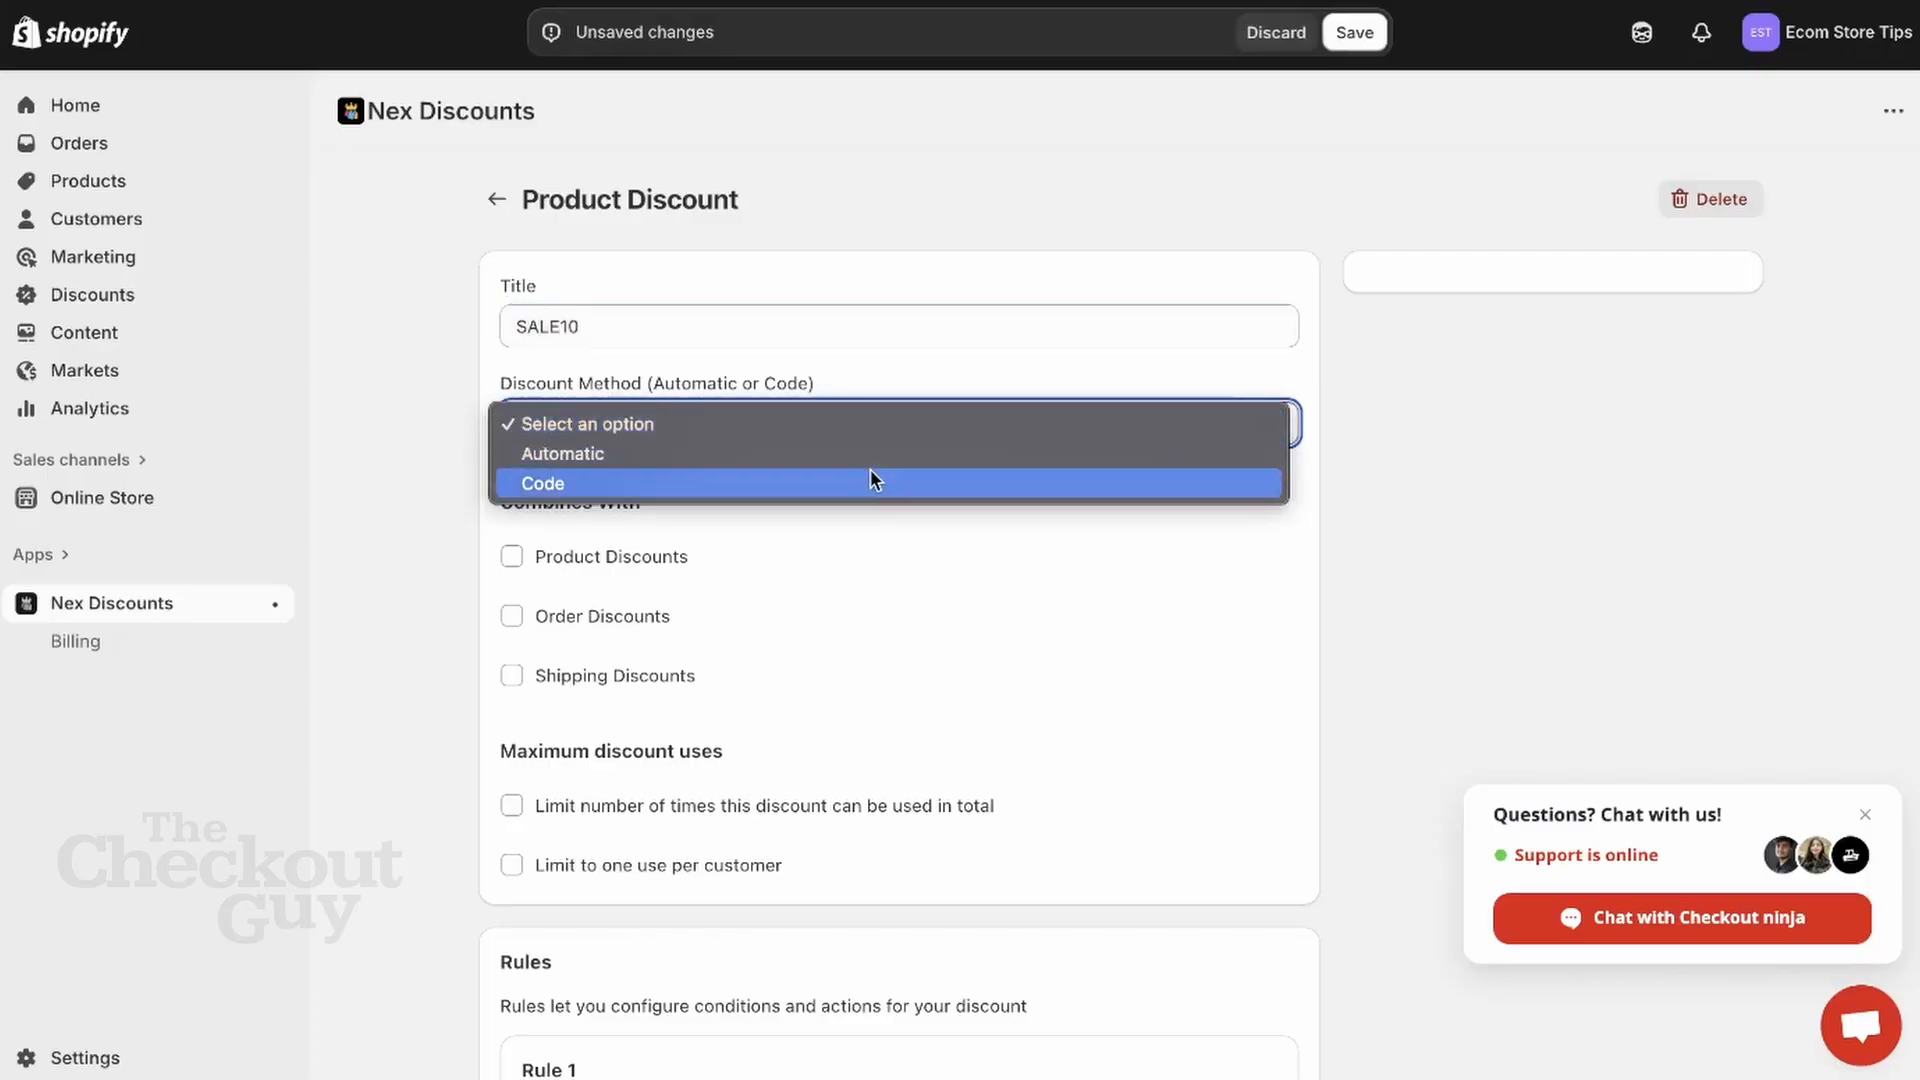
{"action": "left_click", "coordinate": [870, 472]}
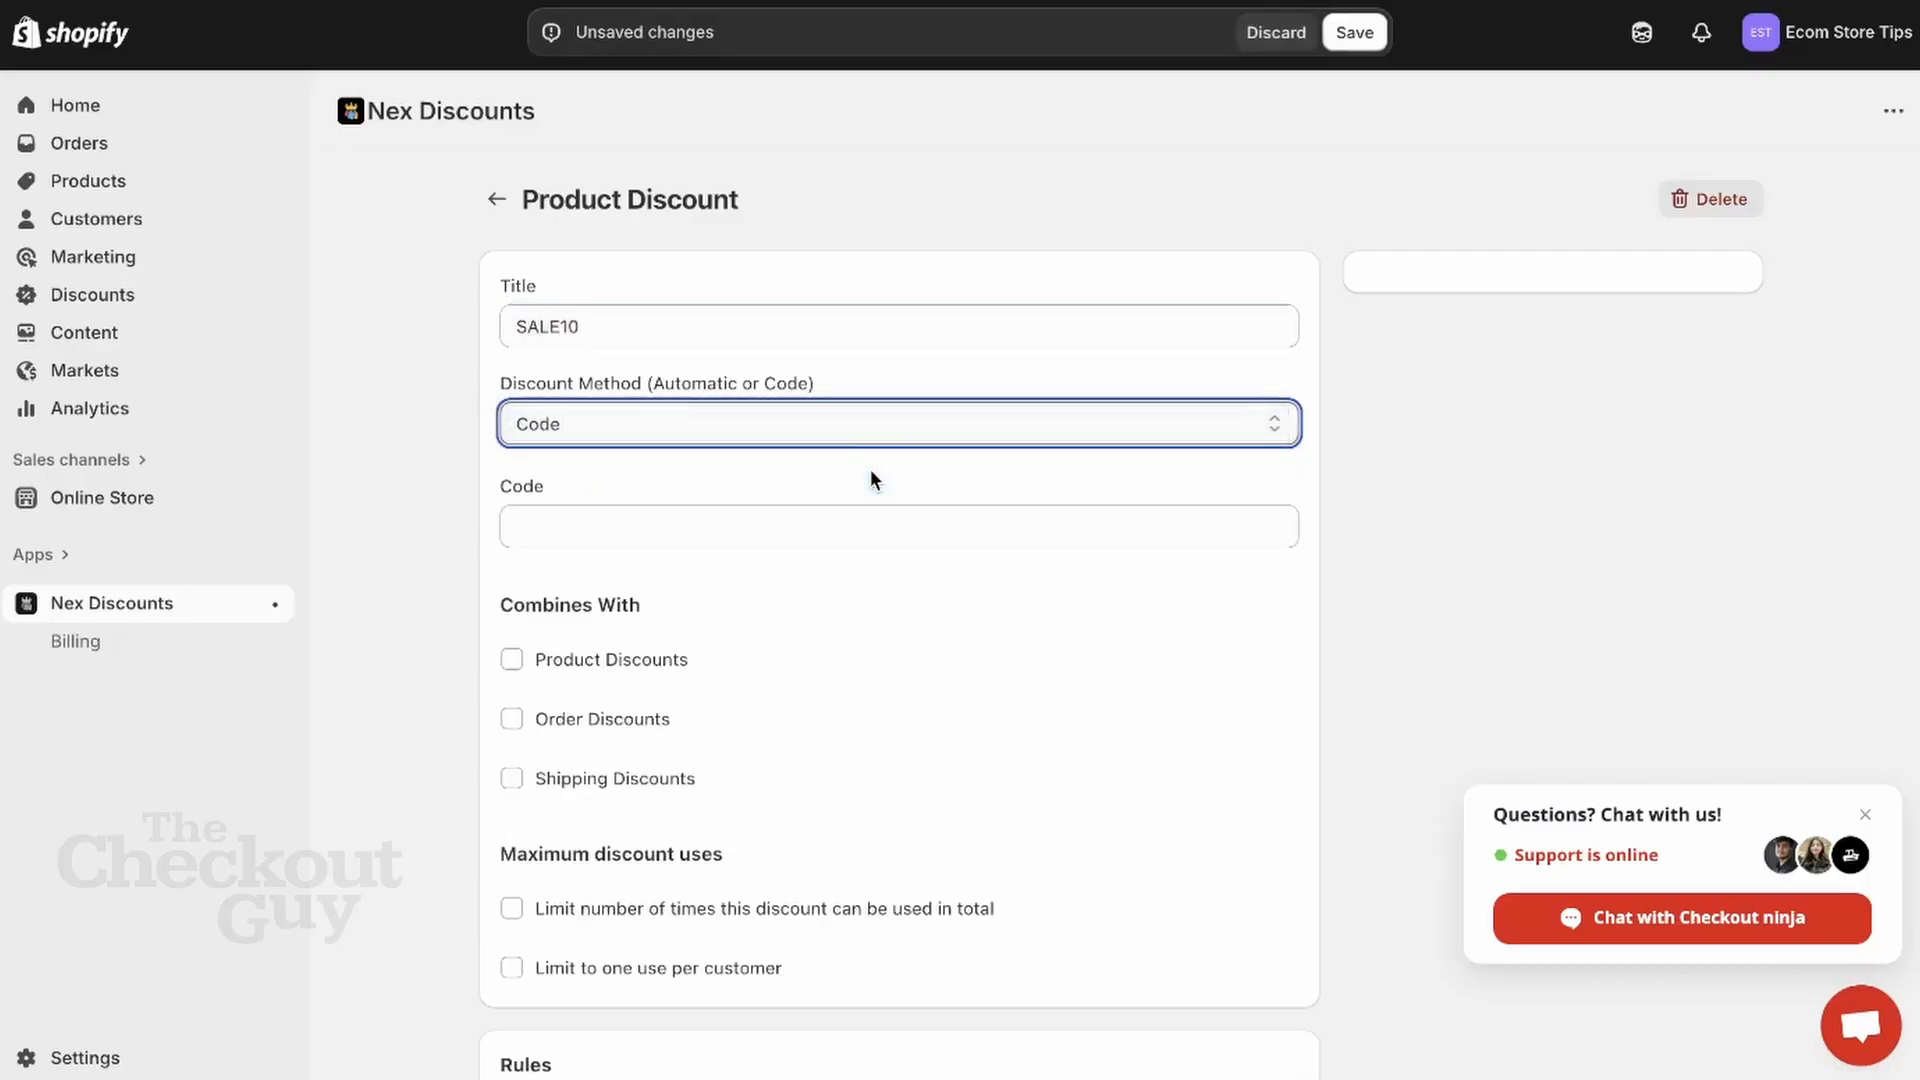
Step: Copy the title SALE10 into the discount's Code field
{"action": "left_click_drag", "start_coordinate": [694, 338], "coordinate": [372, 323]}
{"action": "key", "text": "ctrl+c"}
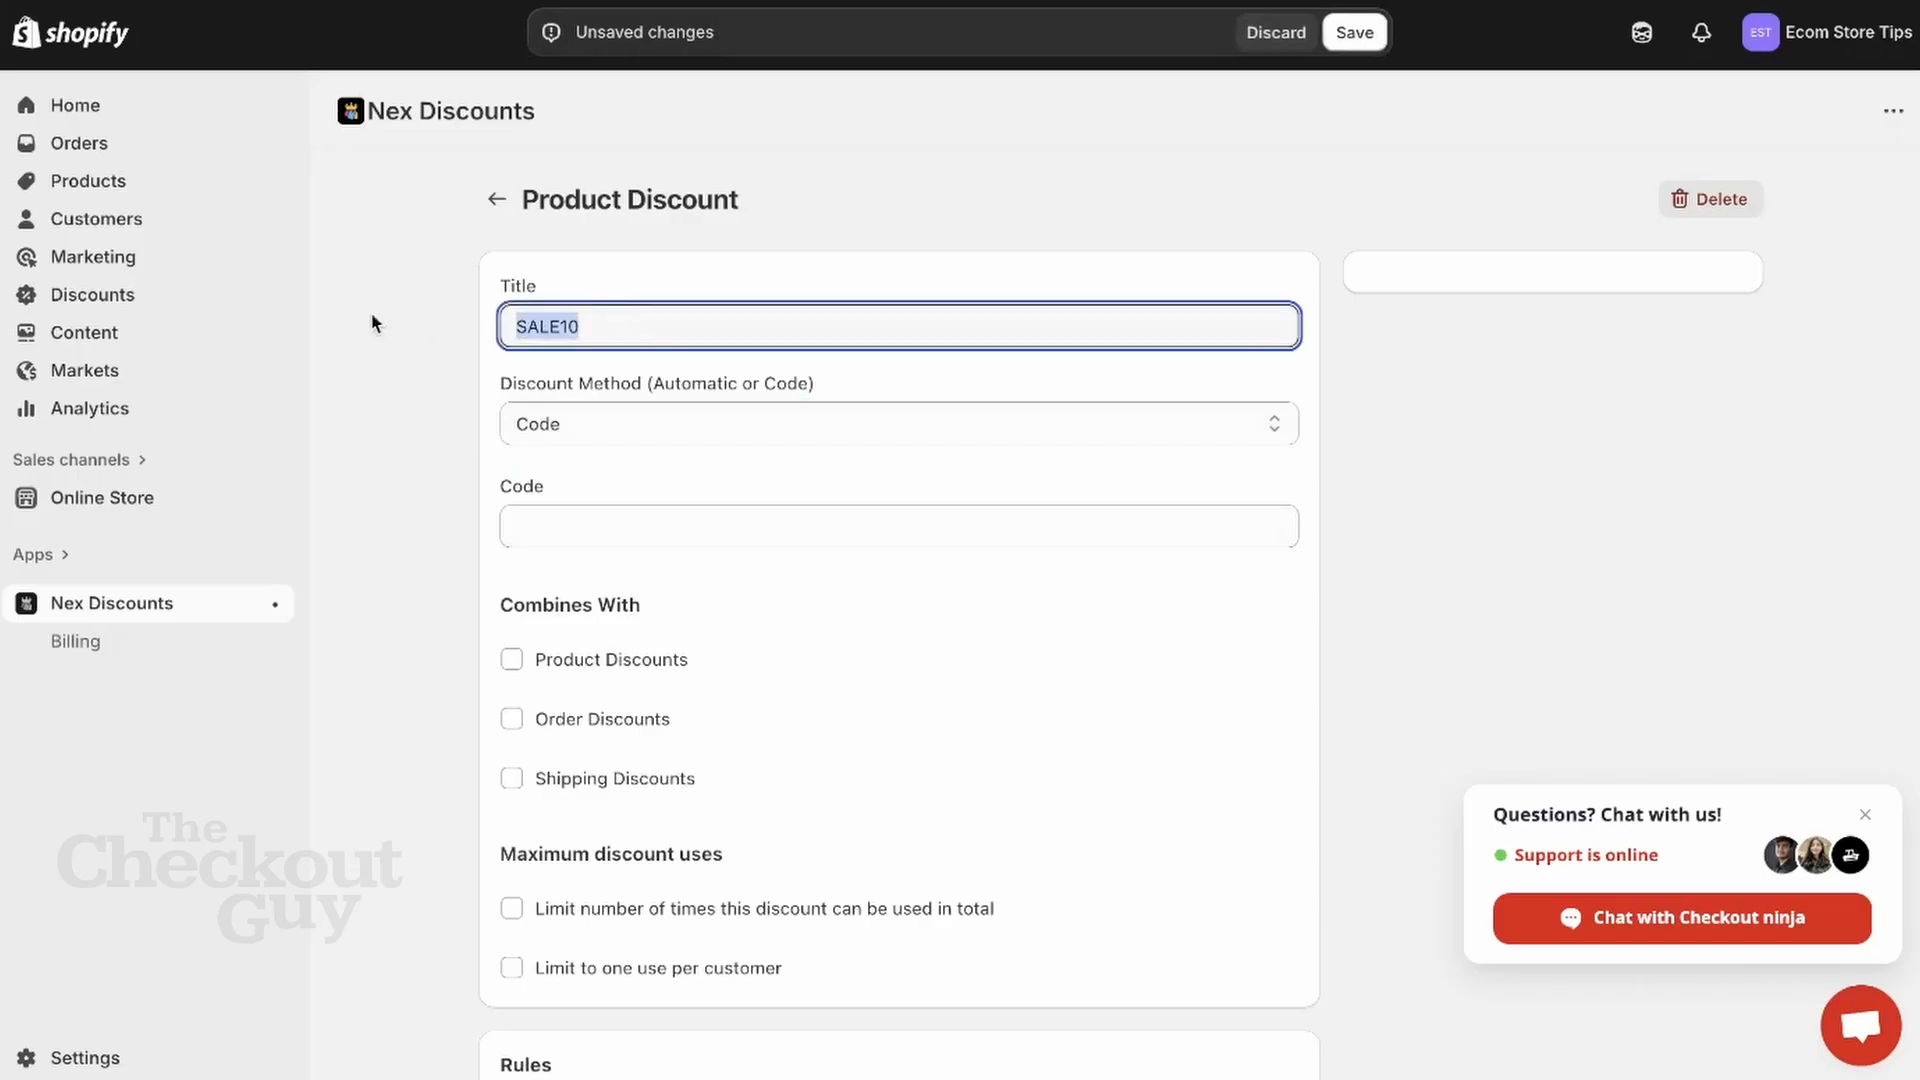
{"action": "left_click", "coordinate": [531, 527]}
{"action": "key", "text": "ctrl+v"}
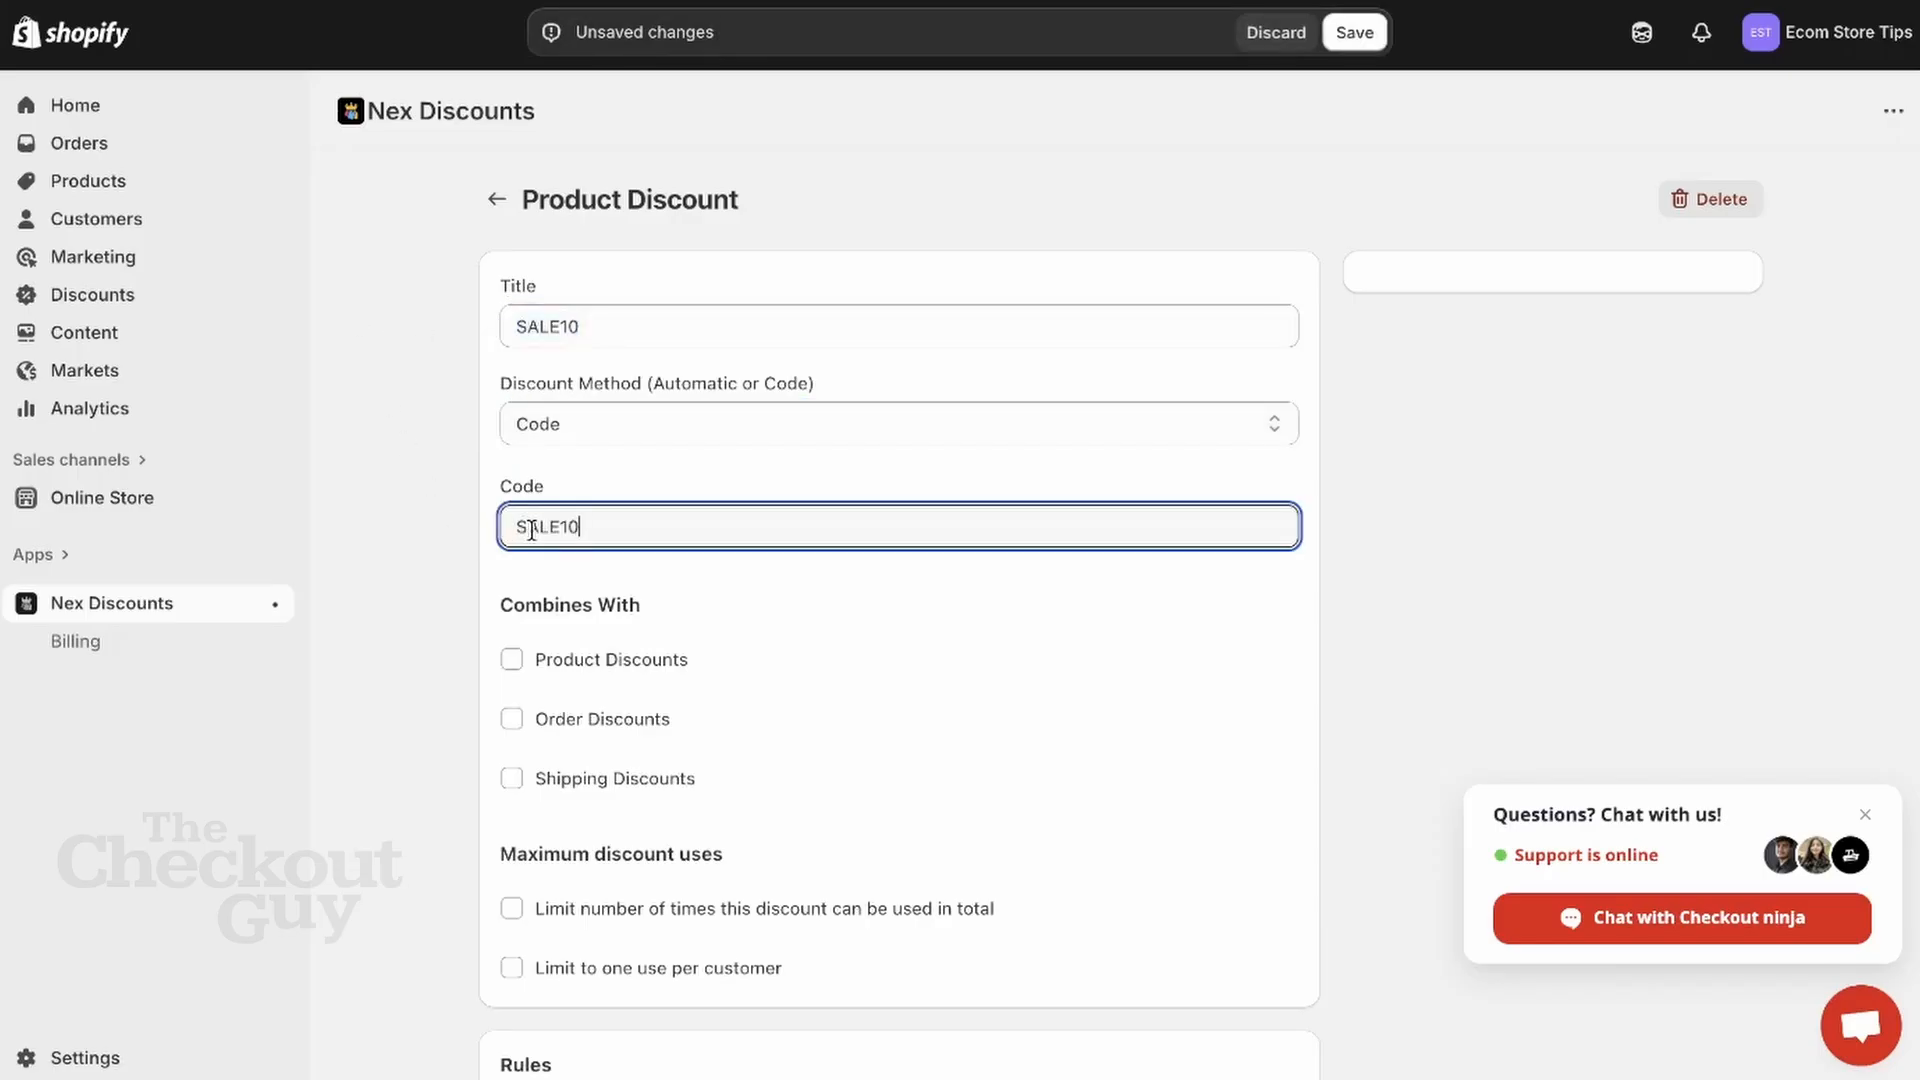
{"action": "left_click", "coordinate": [1008, 686]}
Step: Limit the discount to 100 uses in total and to one use per customer
{"action": "scroll", "coordinate": [1009, 686], "scroll_direction": "down", "scroll_amount": 1}
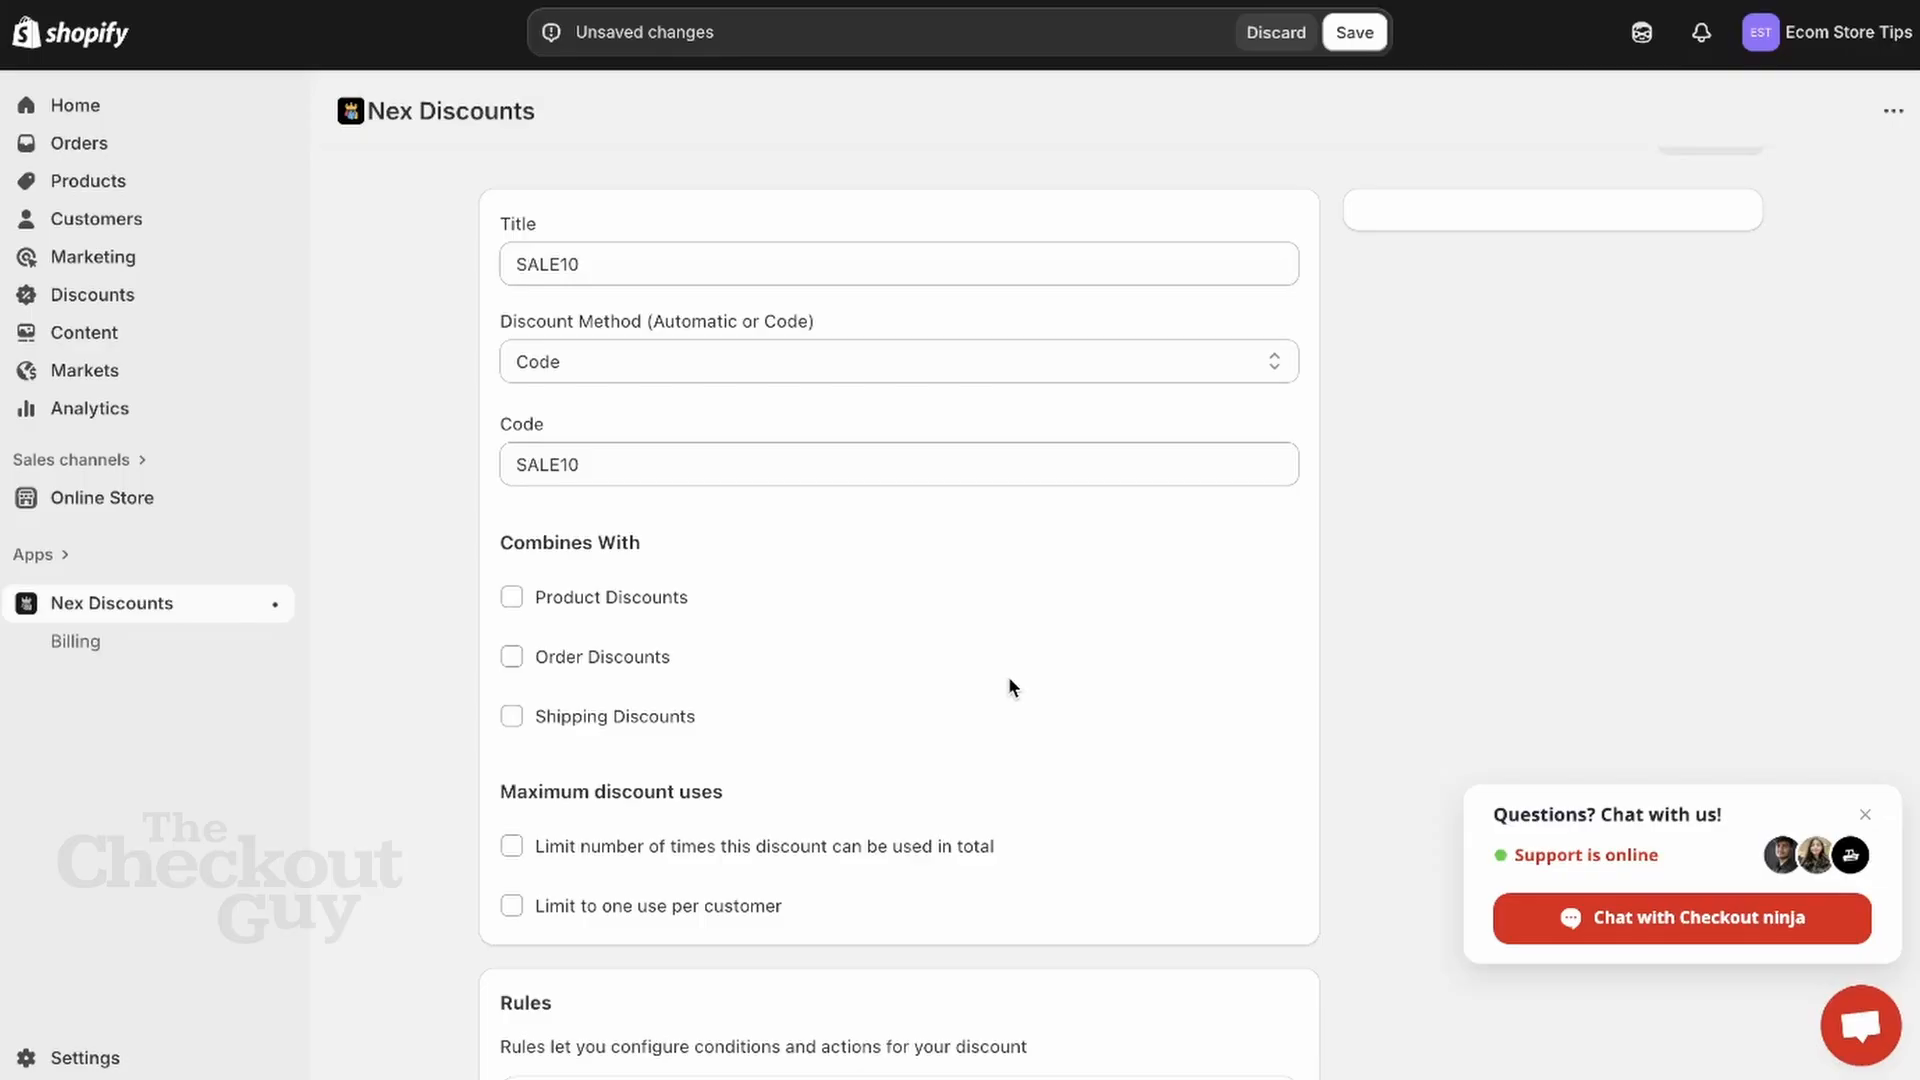
{"action": "scroll", "coordinate": [1009, 678], "scroll_direction": "down", "scroll_amount": 1}
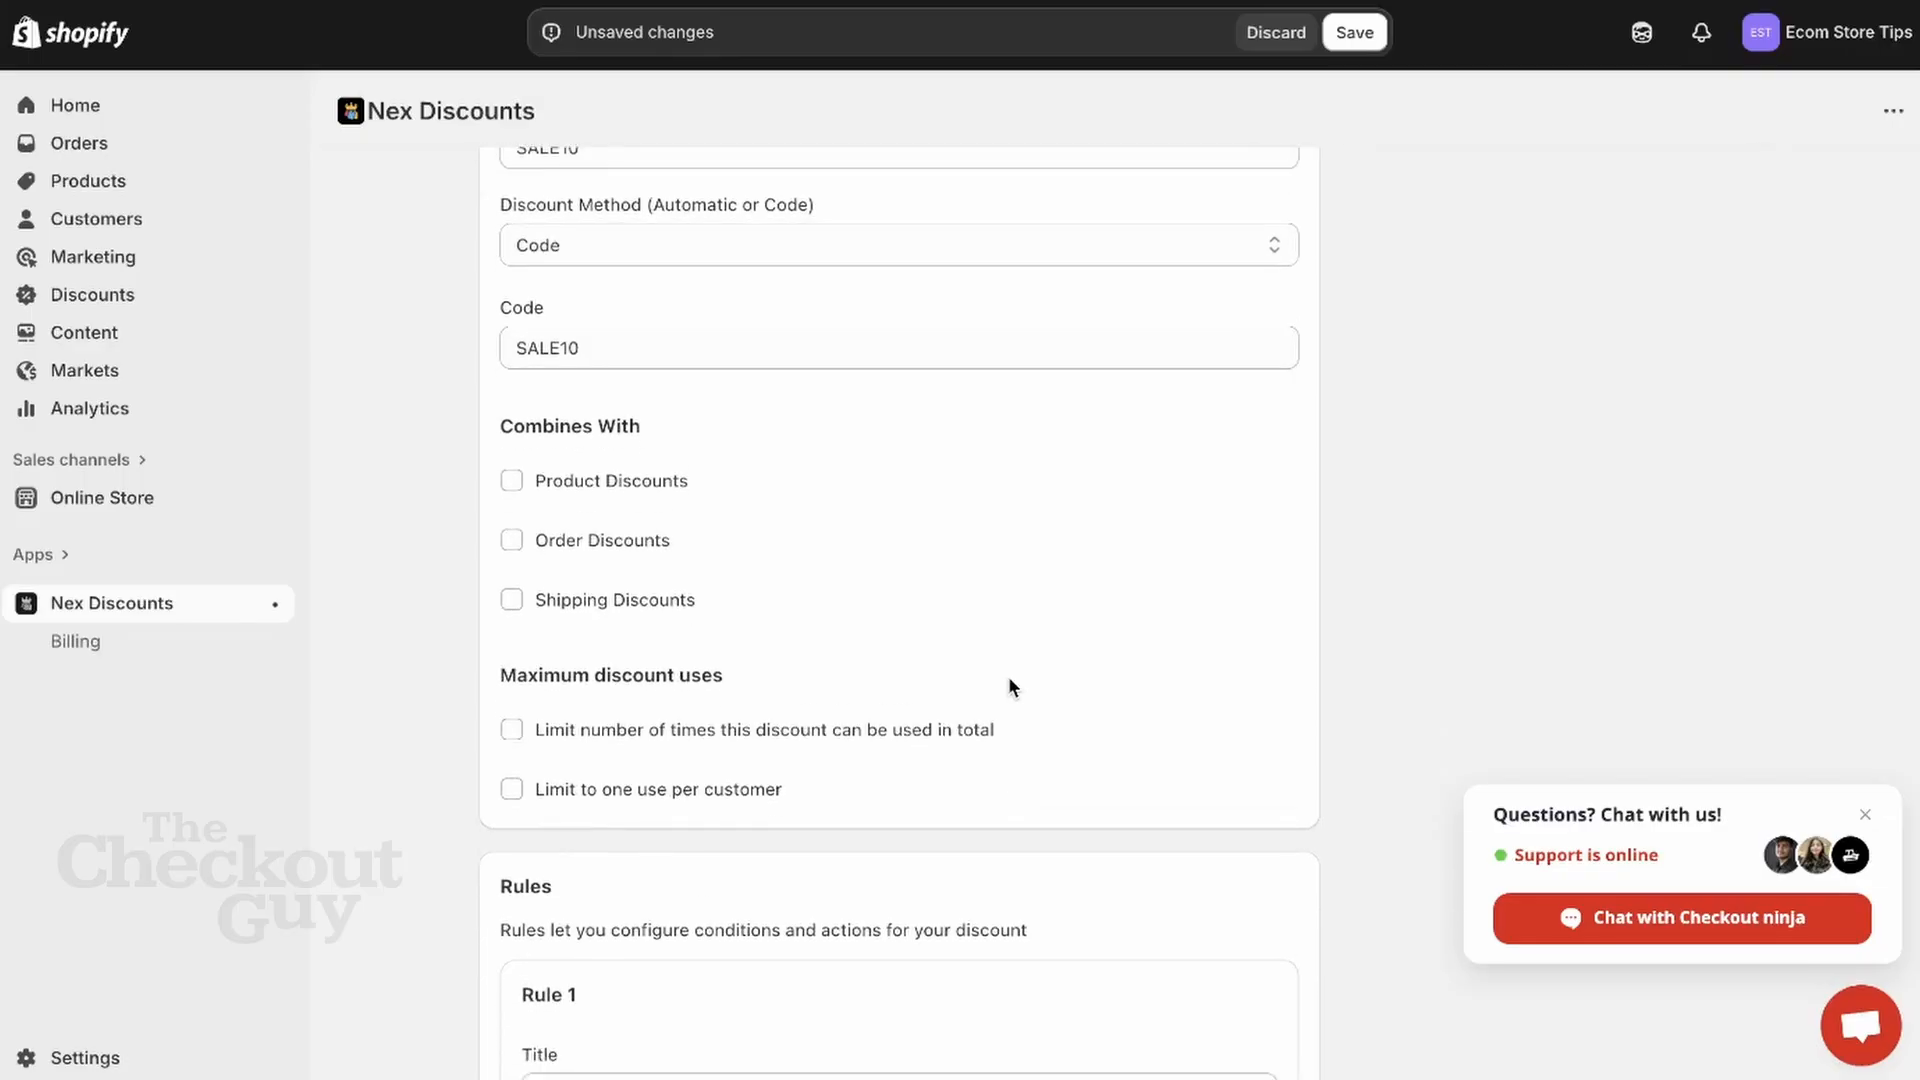
{"action": "left_click", "coordinate": [973, 737]}
{"action": "left_click", "coordinate": [968, 792]}
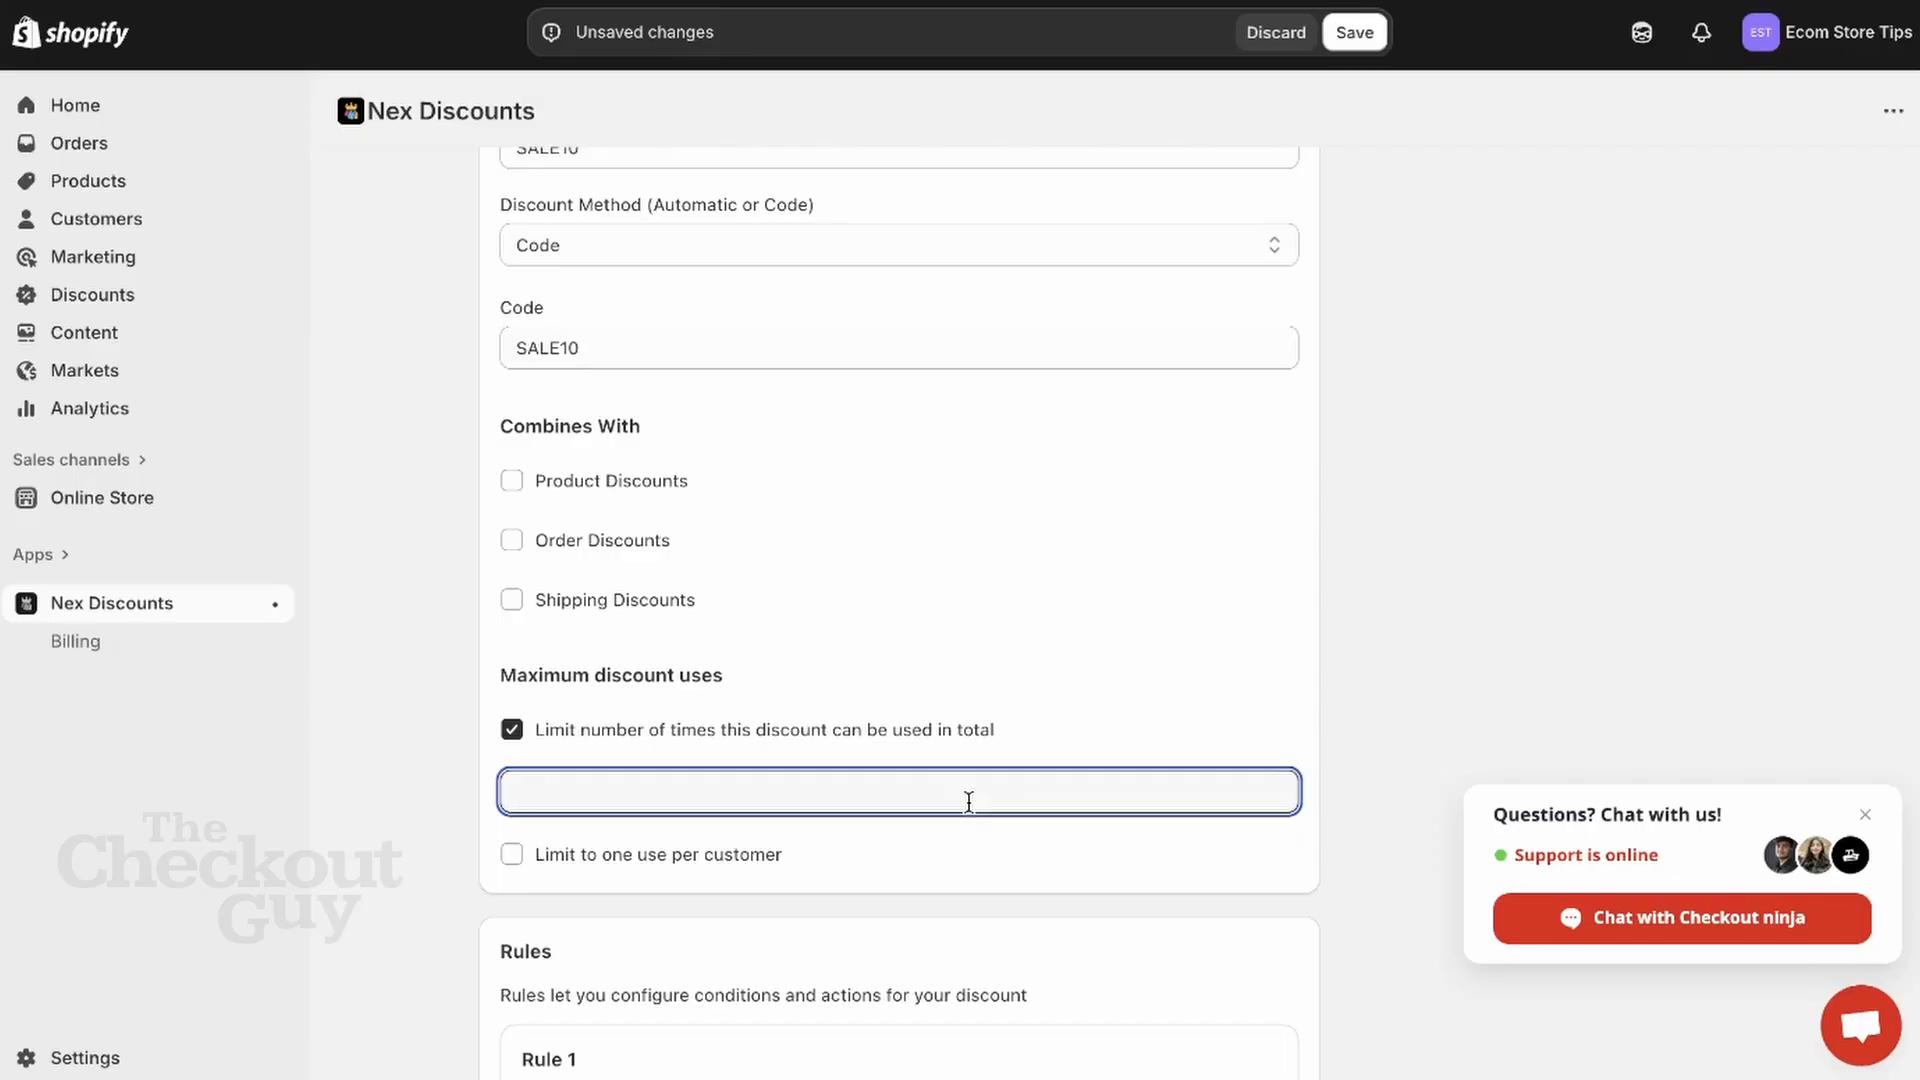
{"action": "type", "text": "100"}
{"action": "left_click", "coordinate": [1086, 657]}
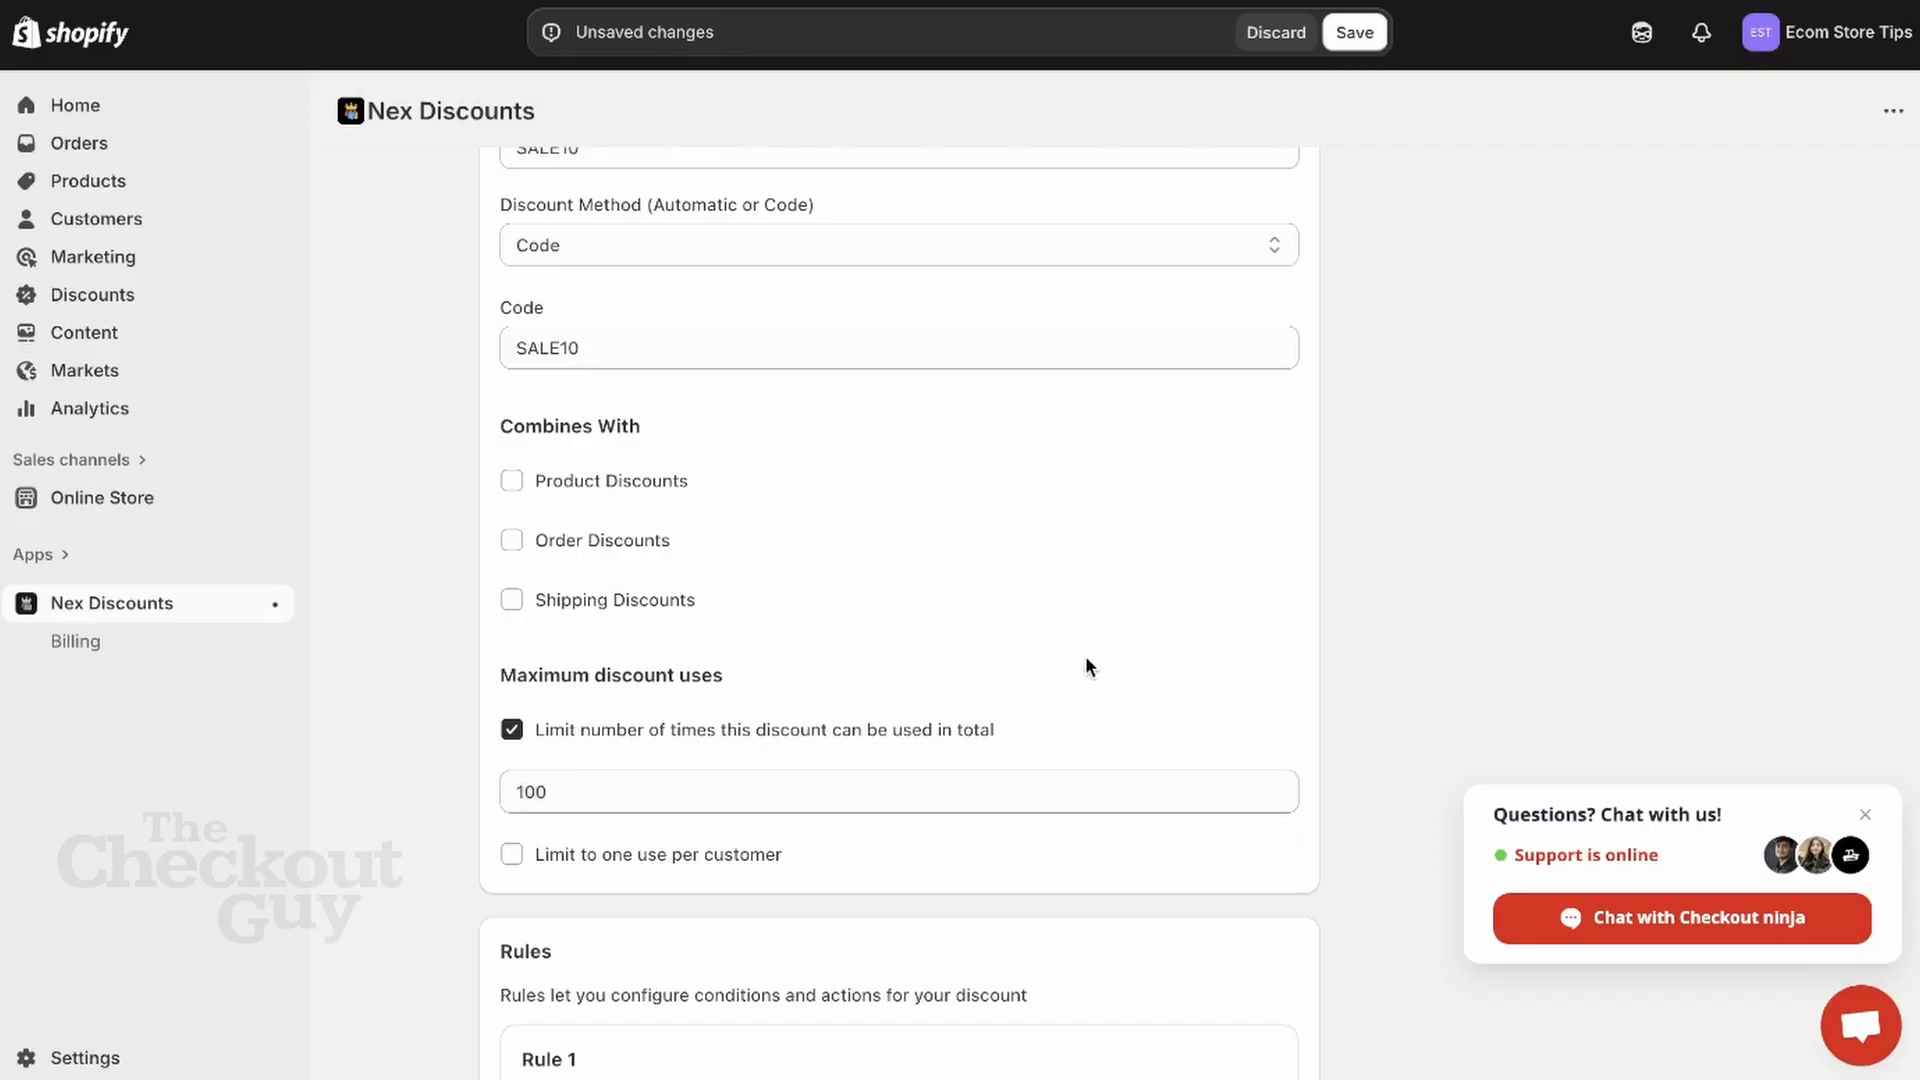
{"action": "scroll", "coordinate": [1078, 705], "scroll_direction": "down", "scroll_amount": 1}
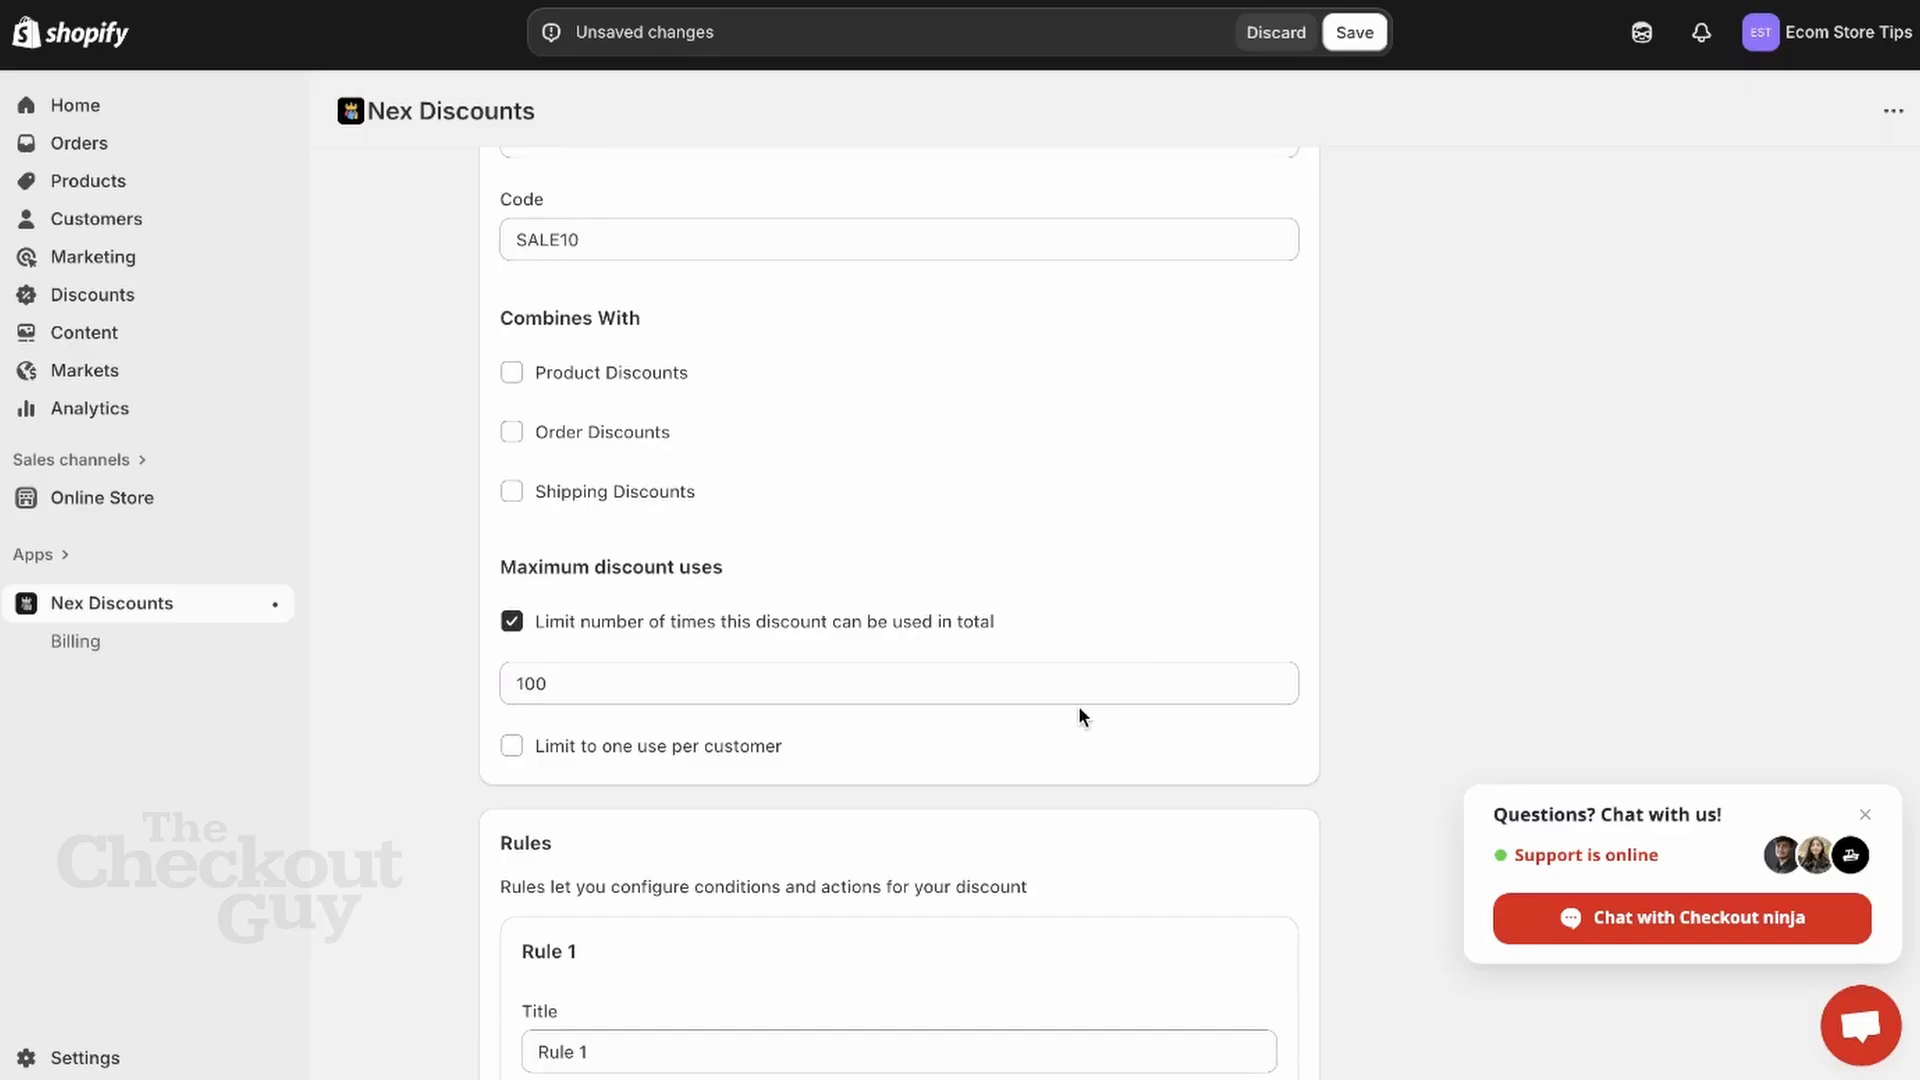
{"action": "scroll", "coordinate": [1078, 705], "scroll_direction": "down", "scroll_amount": 1}
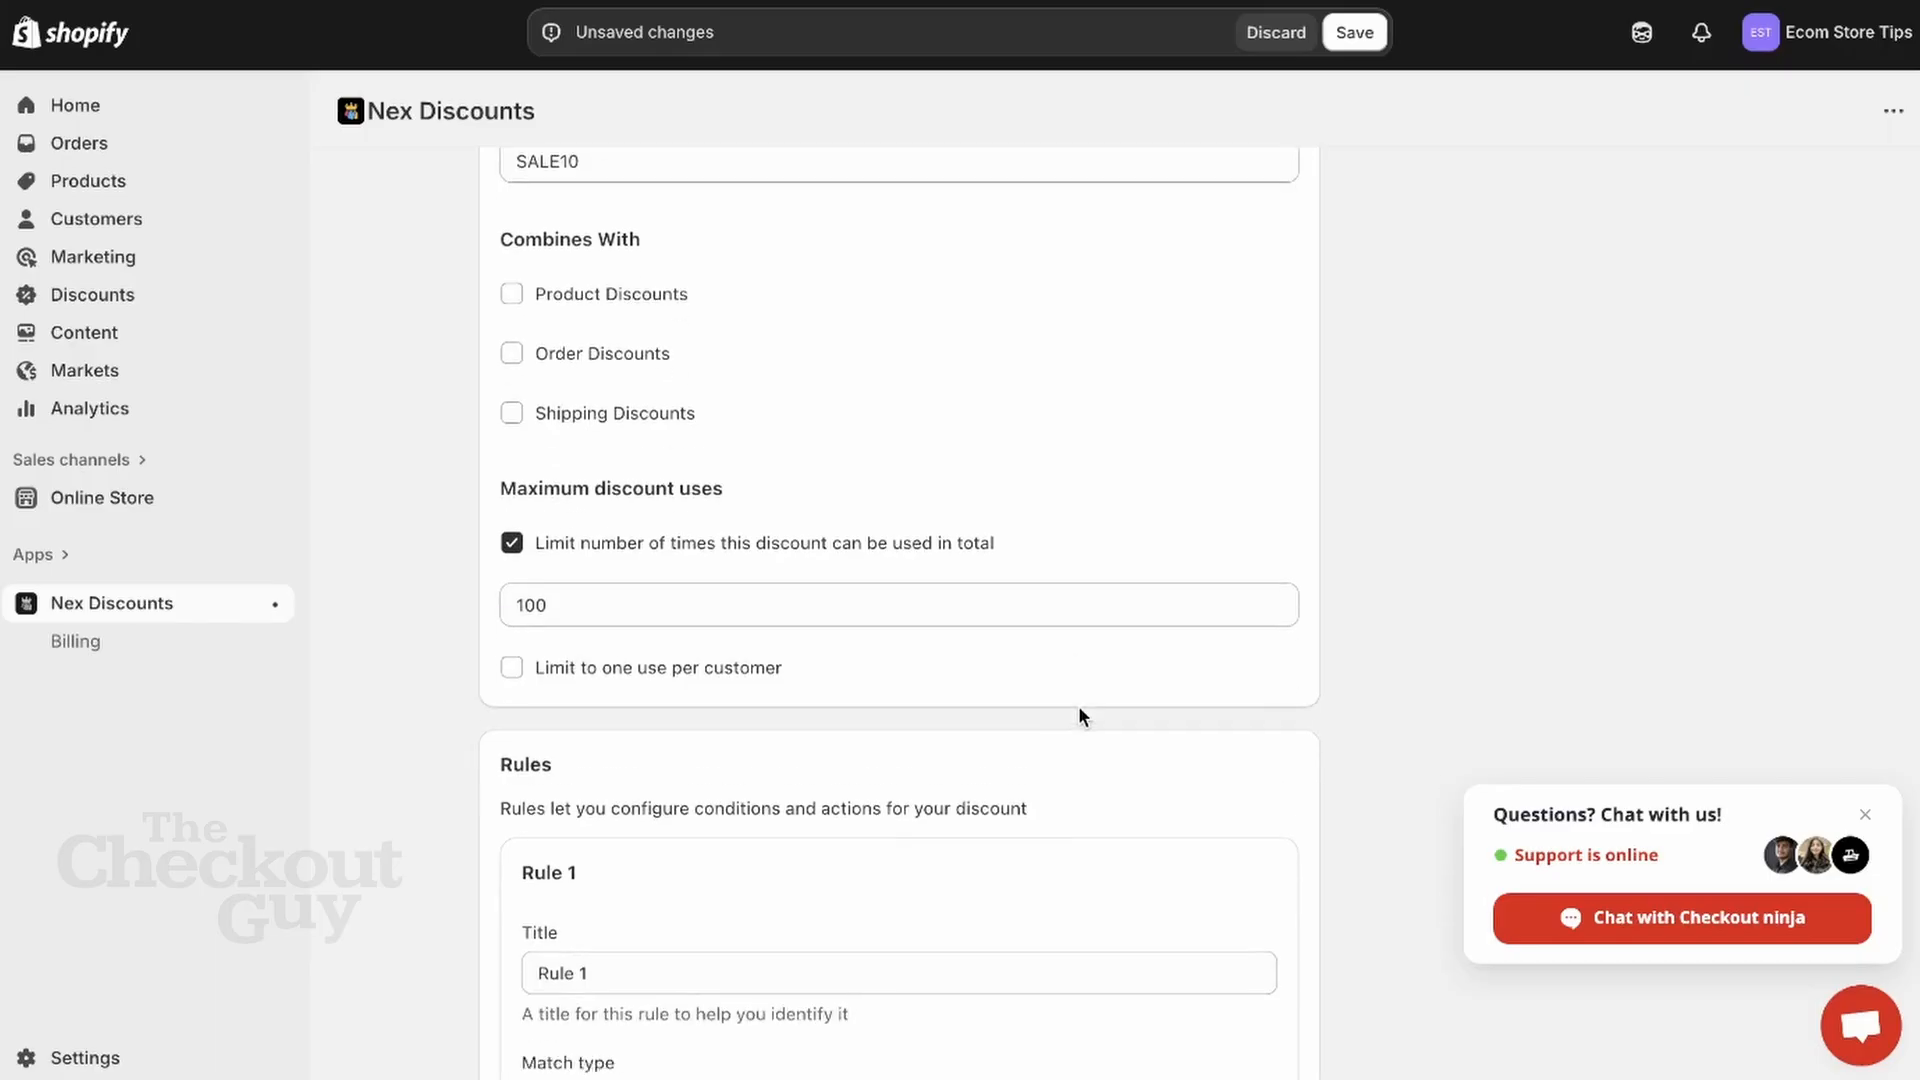
{"action": "left_click", "coordinate": [770, 678]}
Step: Add a condition to Rule 1 based on the total amount including shipping
{"action": "scroll", "coordinate": [900, 694], "scroll_direction": "down", "scroll_amount": 4}
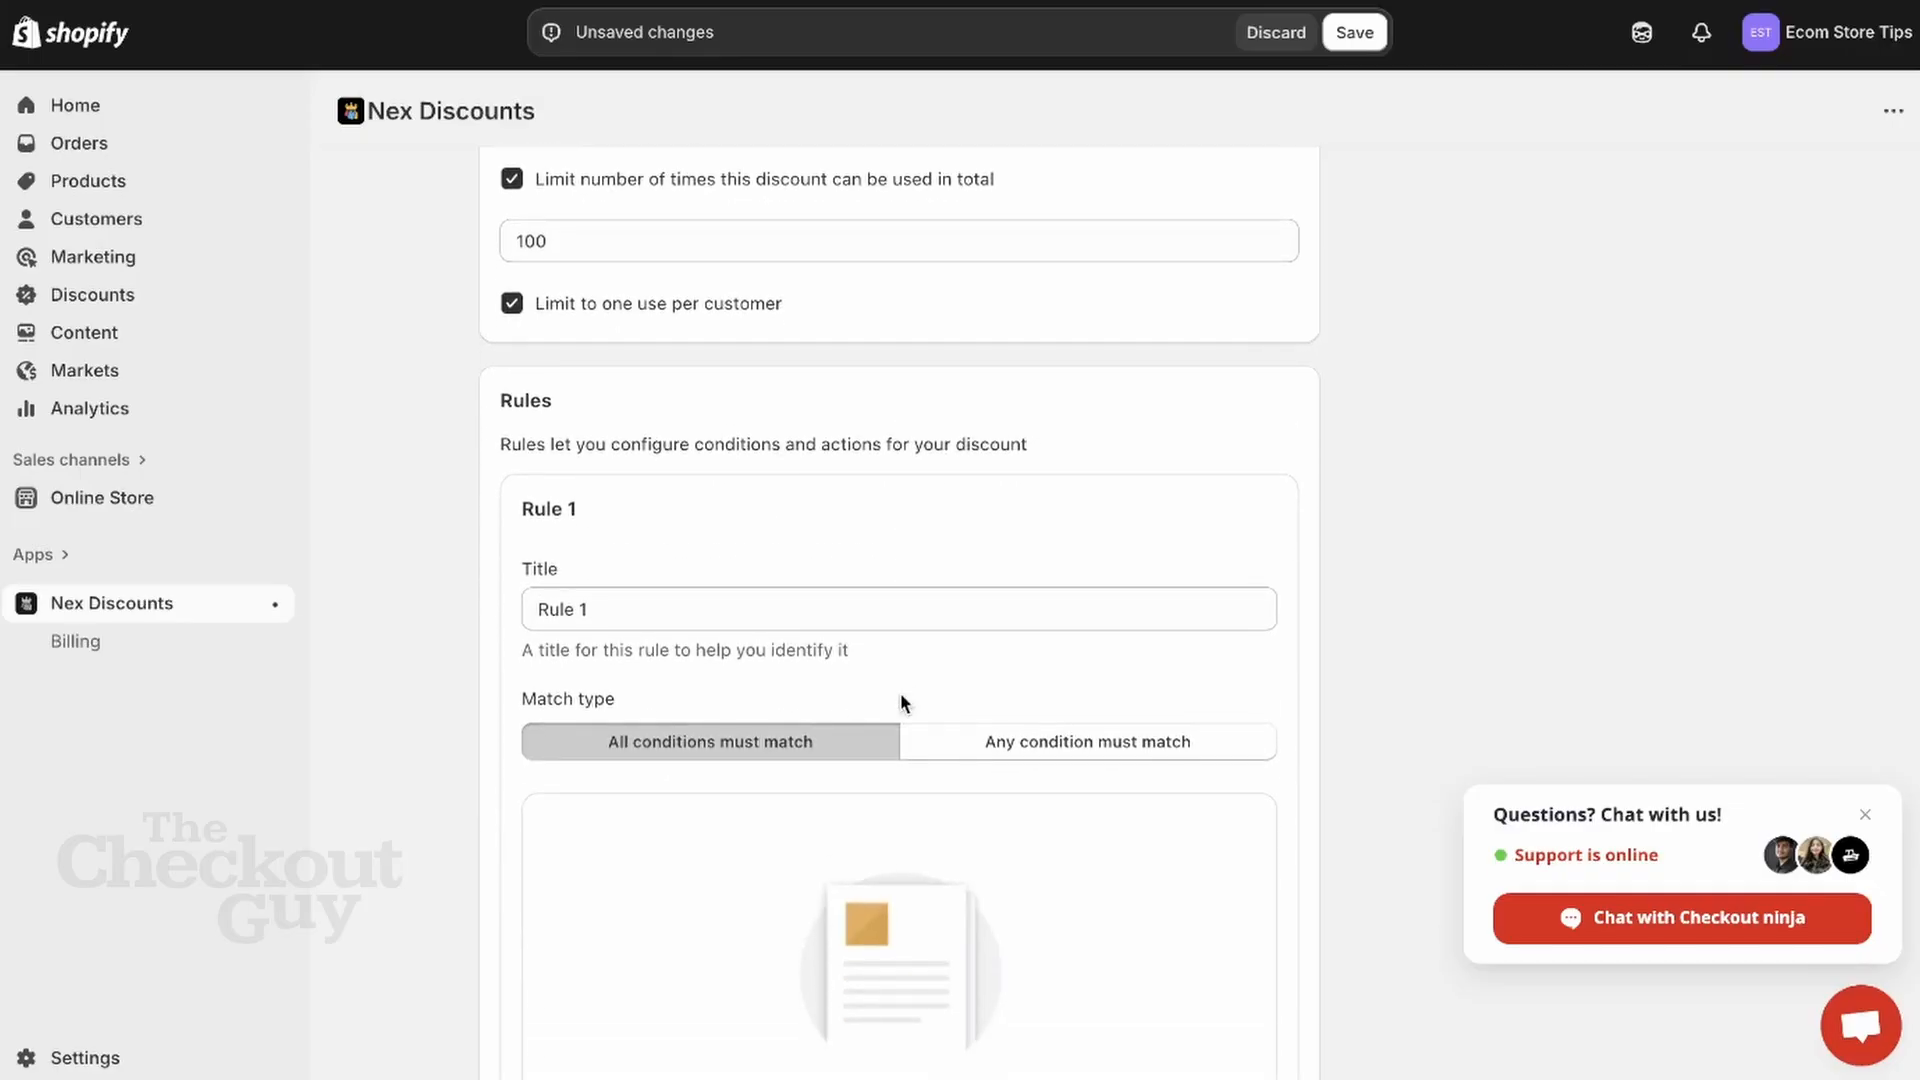
{"action": "scroll", "coordinate": [880, 658], "scroll_direction": "down", "scroll_amount": 1}
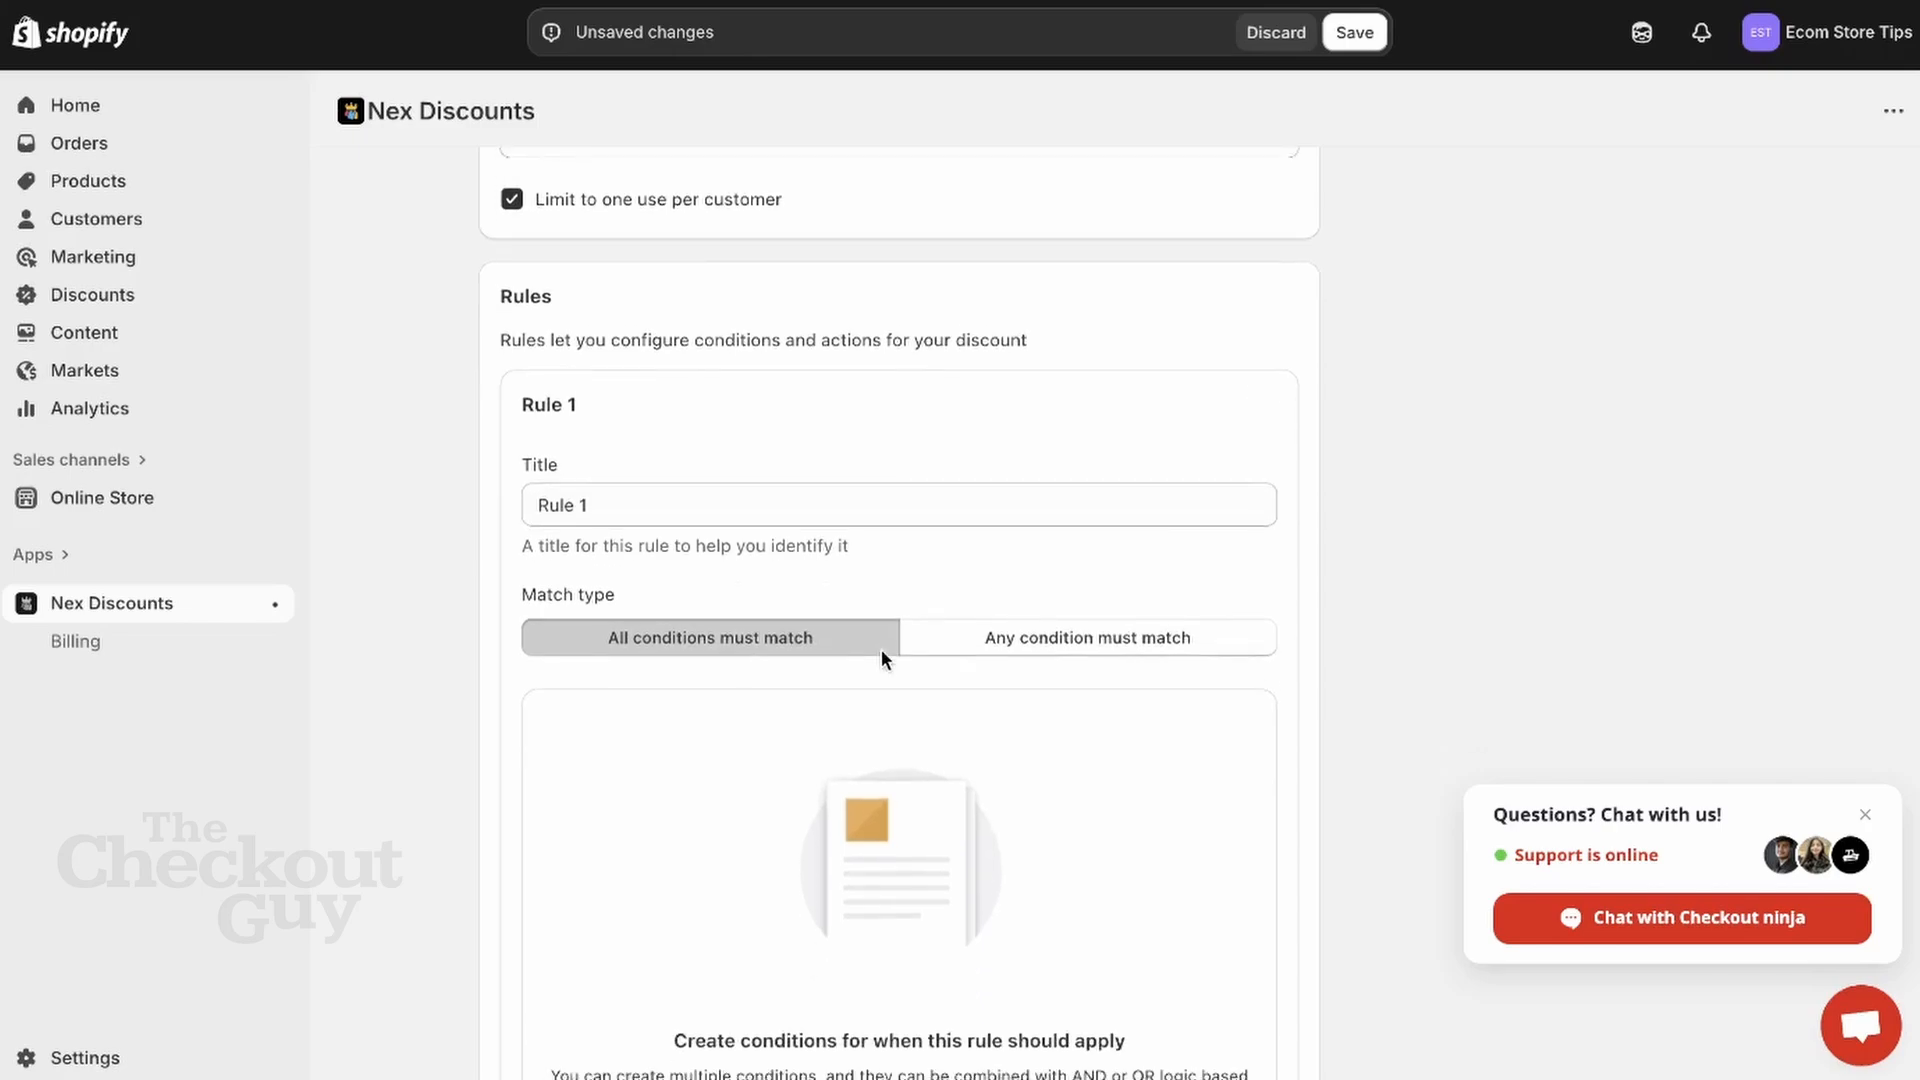
{"action": "scroll", "coordinate": [880, 650], "scroll_direction": "down", "scroll_amount": 3}
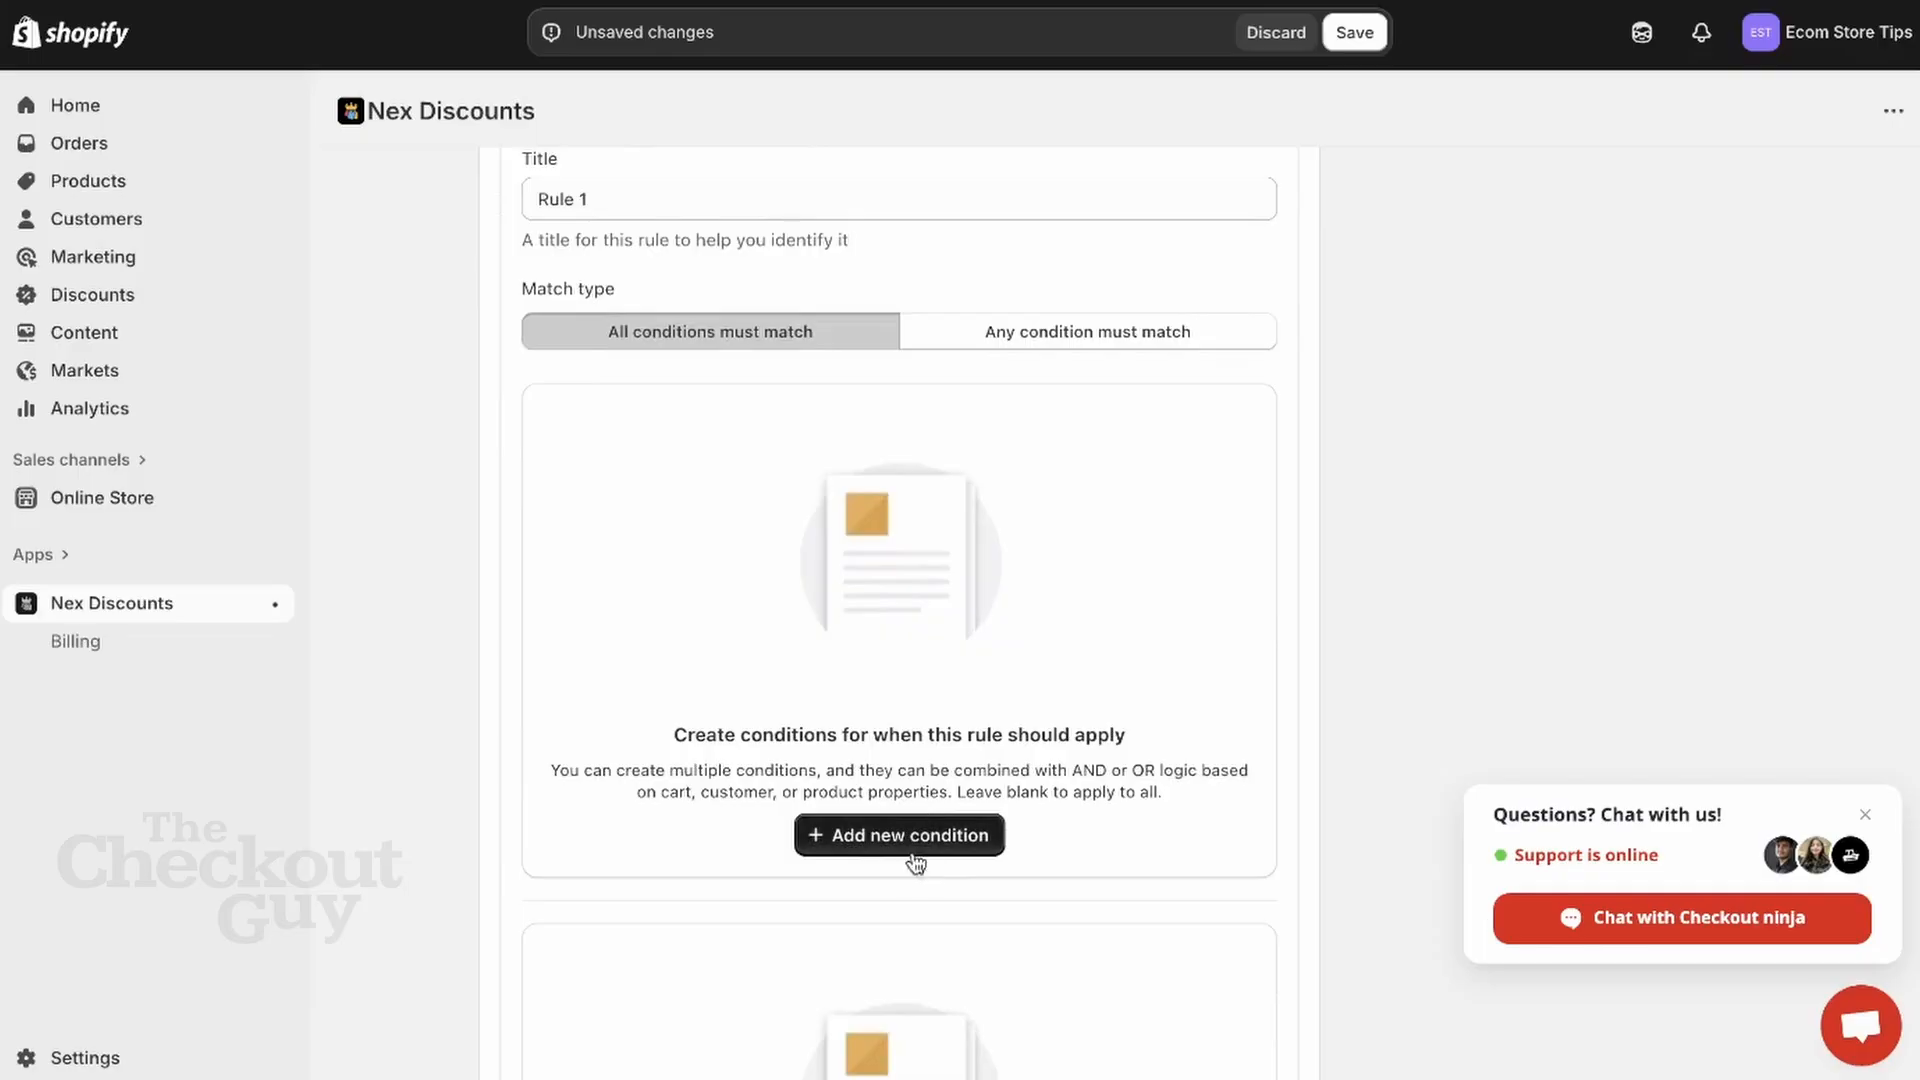
{"action": "left_click", "coordinate": [912, 842]}
{"action": "scroll", "coordinate": [912, 842], "scroll_direction": "down", "scroll_amount": 2}
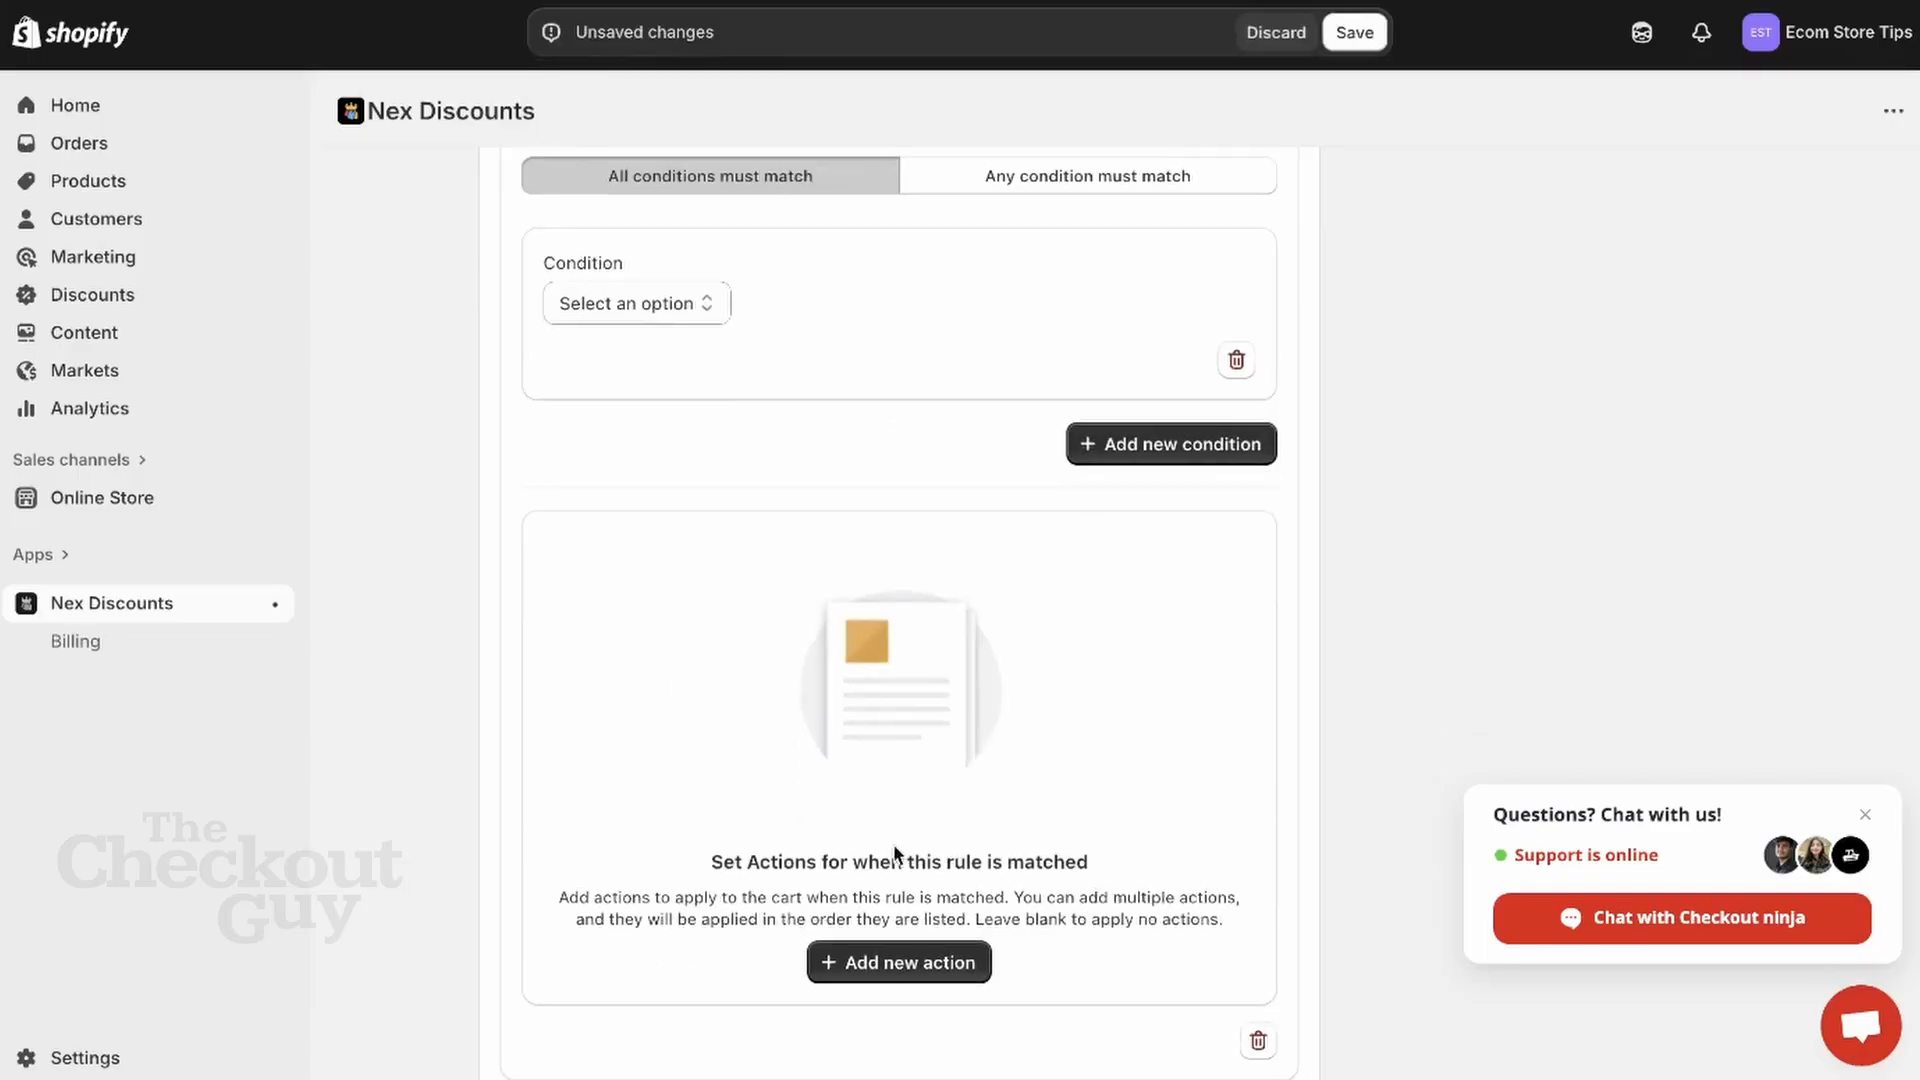
{"action": "left_click", "coordinate": [630, 305]}
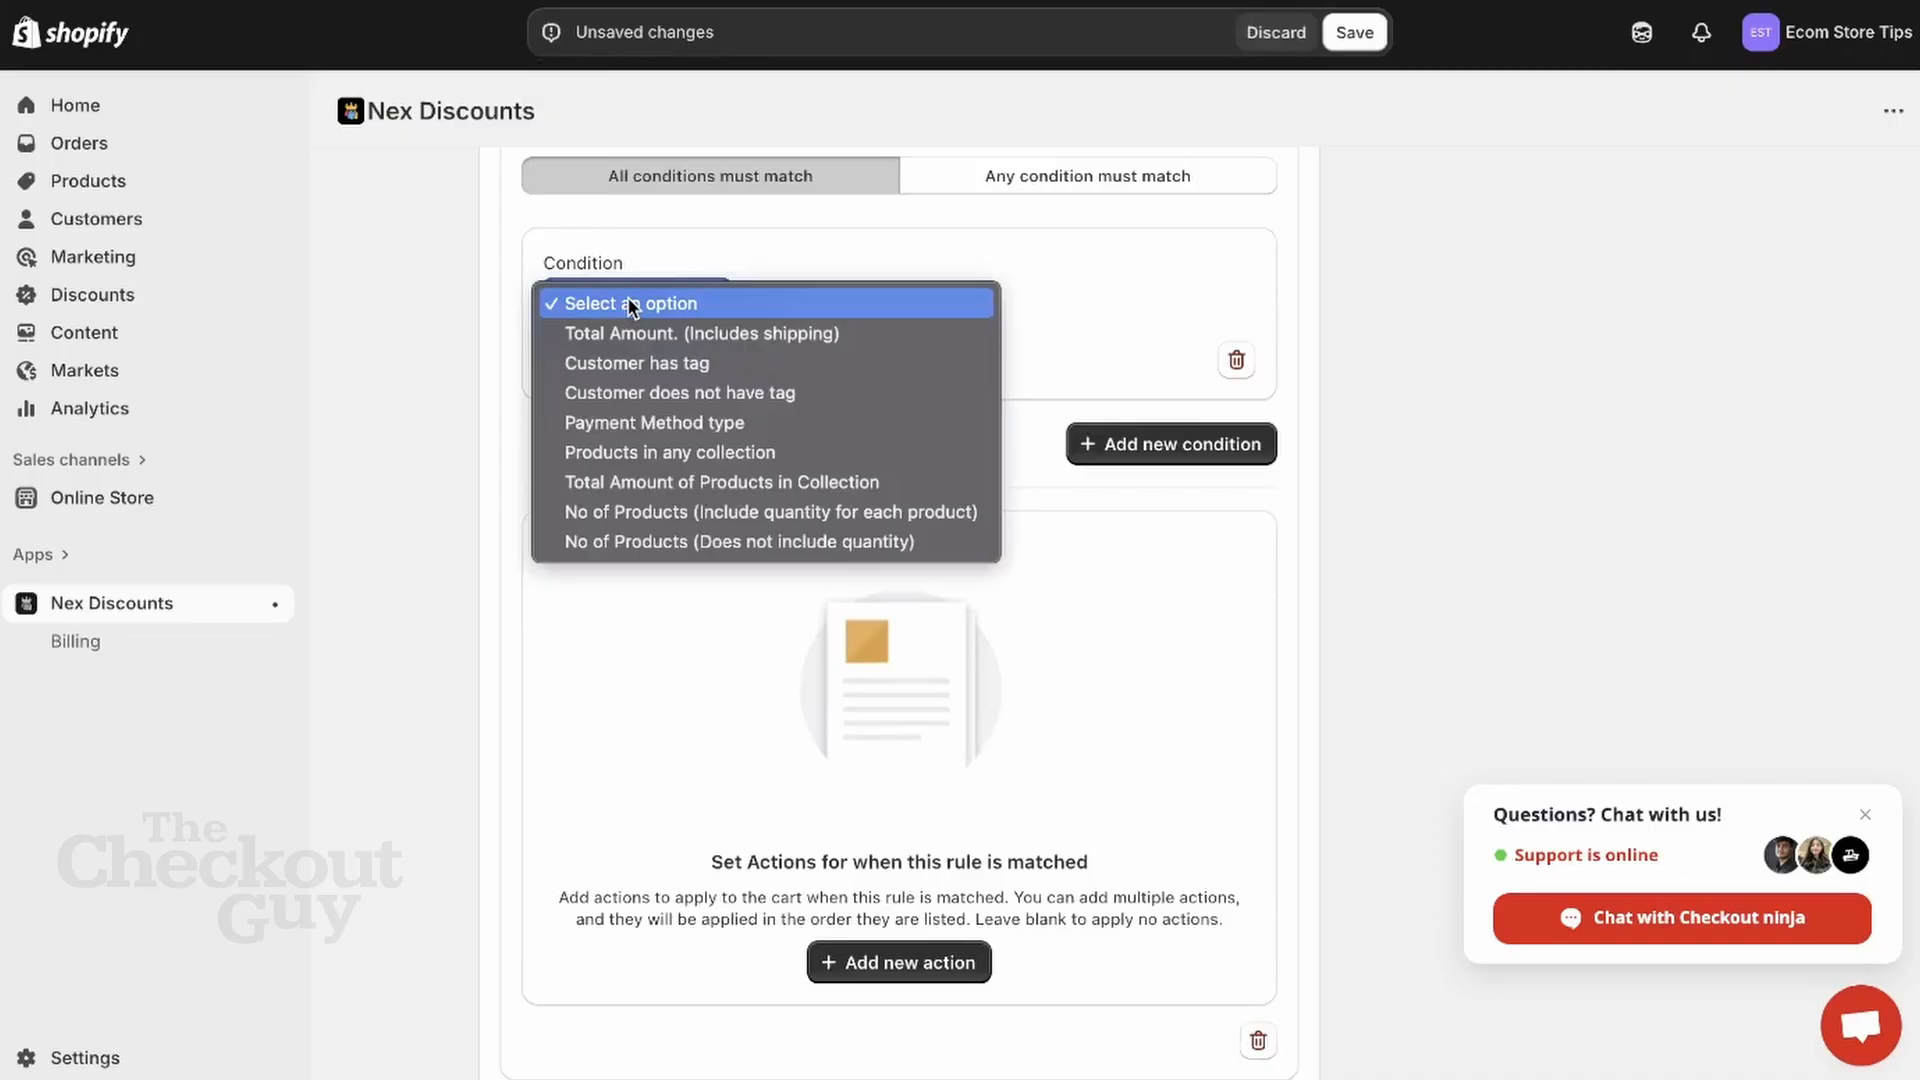
{"action": "left_click", "coordinate": [640, 332]}
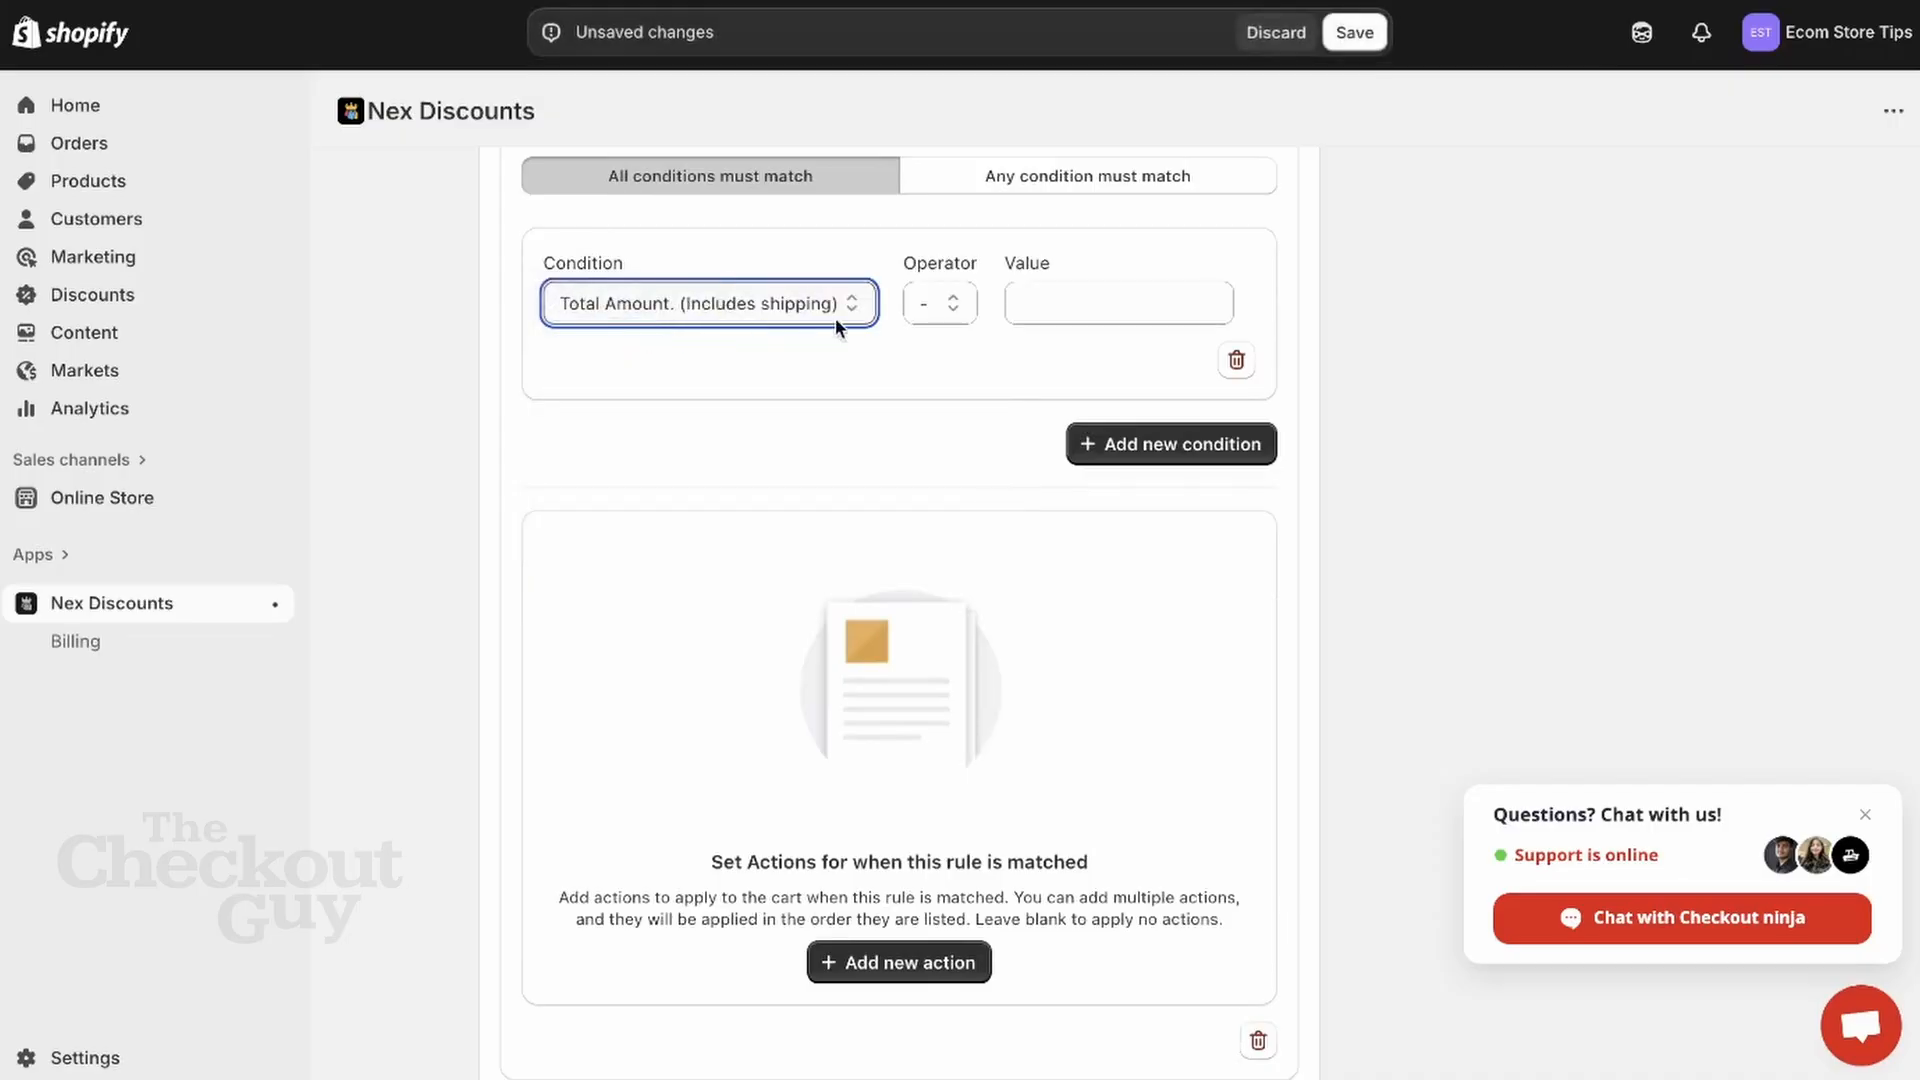
Step: Set the total amount condition to Greater Than with a value of 1000
{"action": "left_click", "coordinate": [912, 315]}
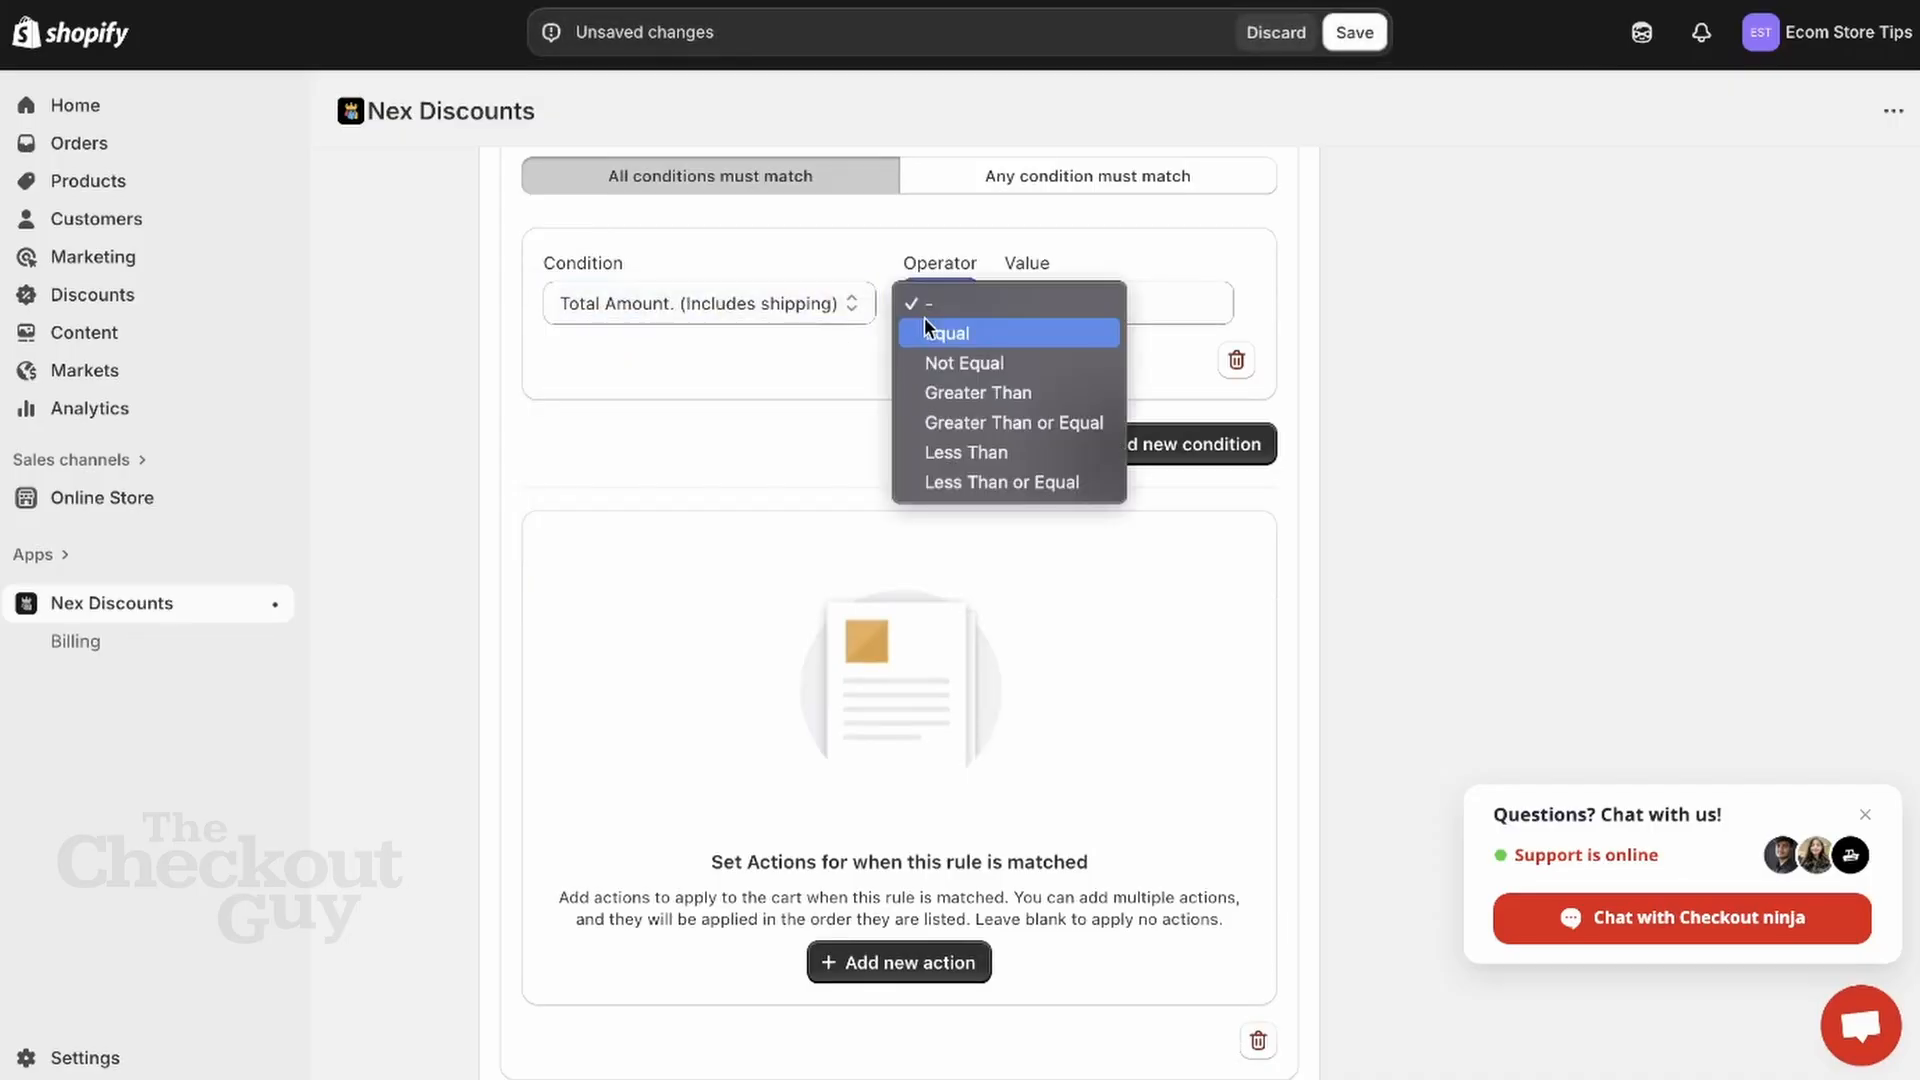
{"action": "left_click", "coordinate": [958, 396]}
{"action": "left_click", "coordinate": [630, 392]}
{"action": "type", "text": "10"}
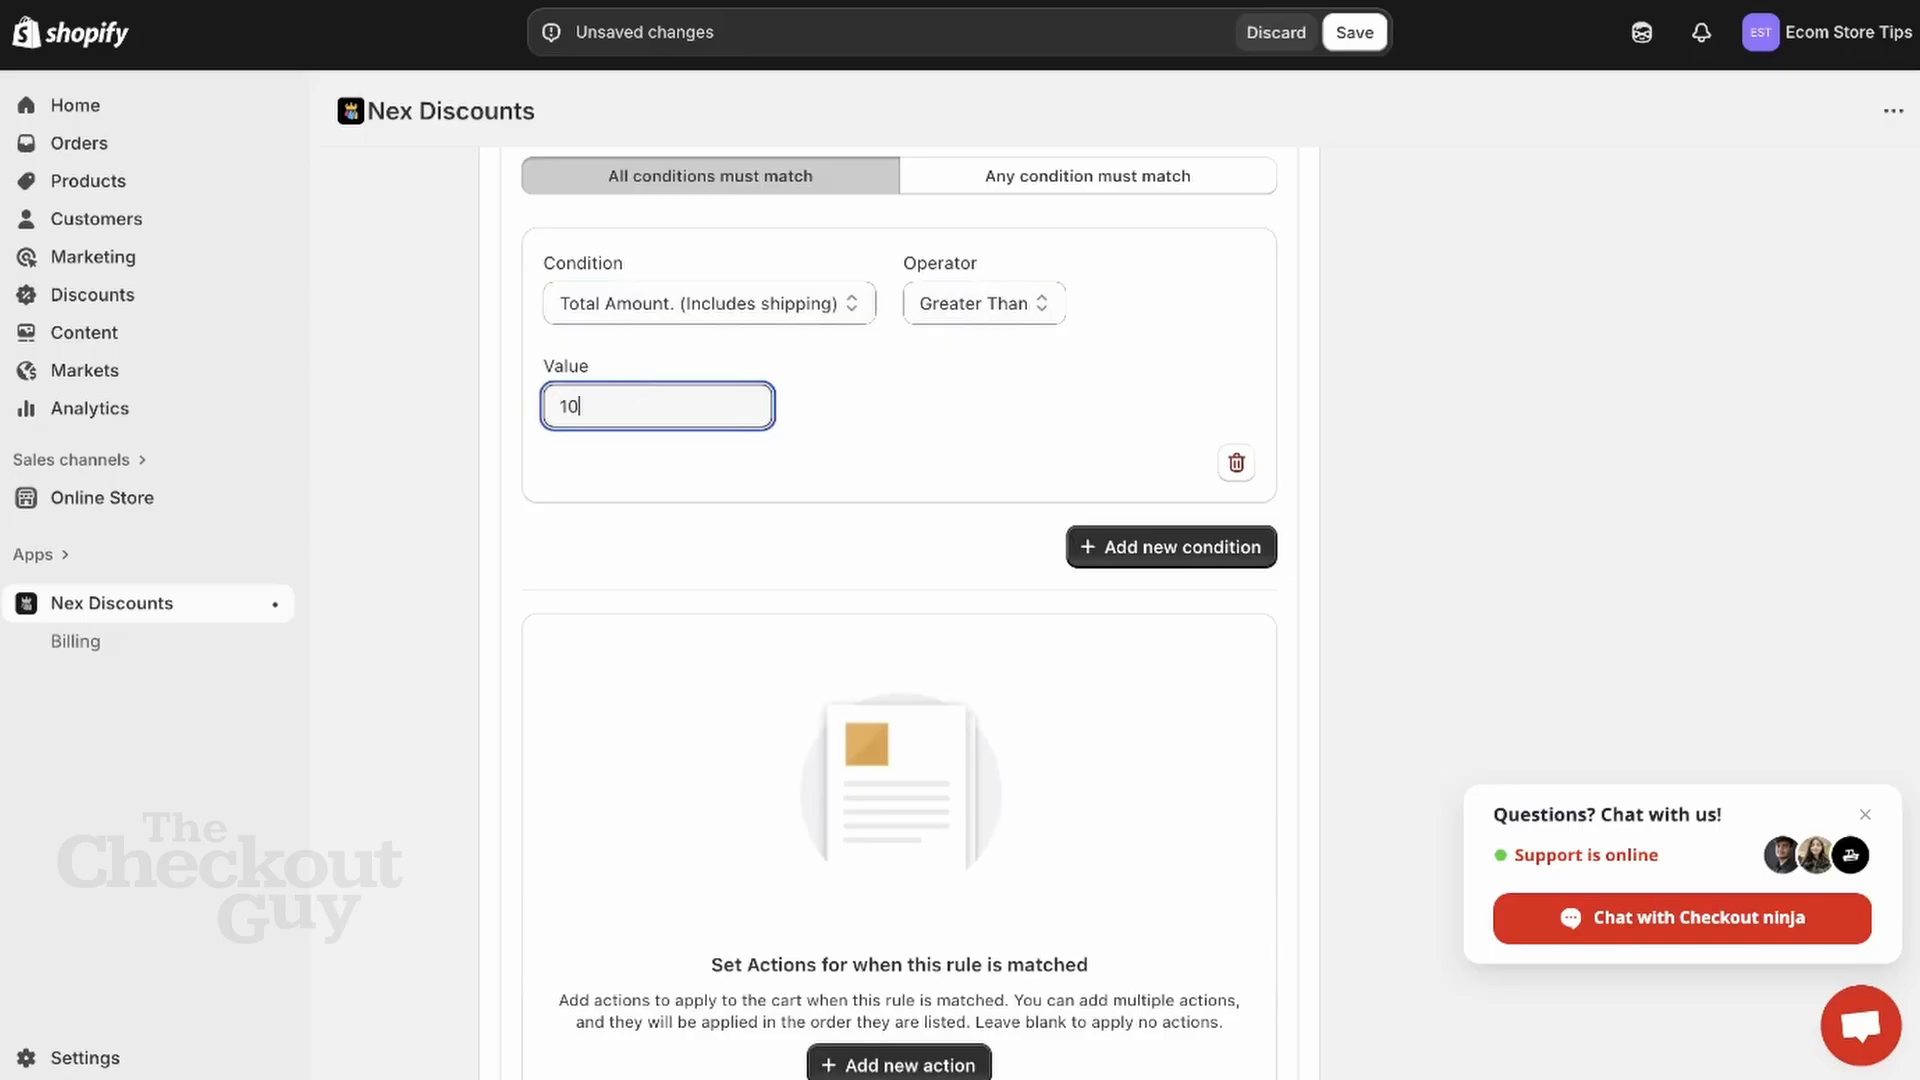
{"action": "type", "text": "00"}
{"action": "left_click", "coordinate": [877, 367]}
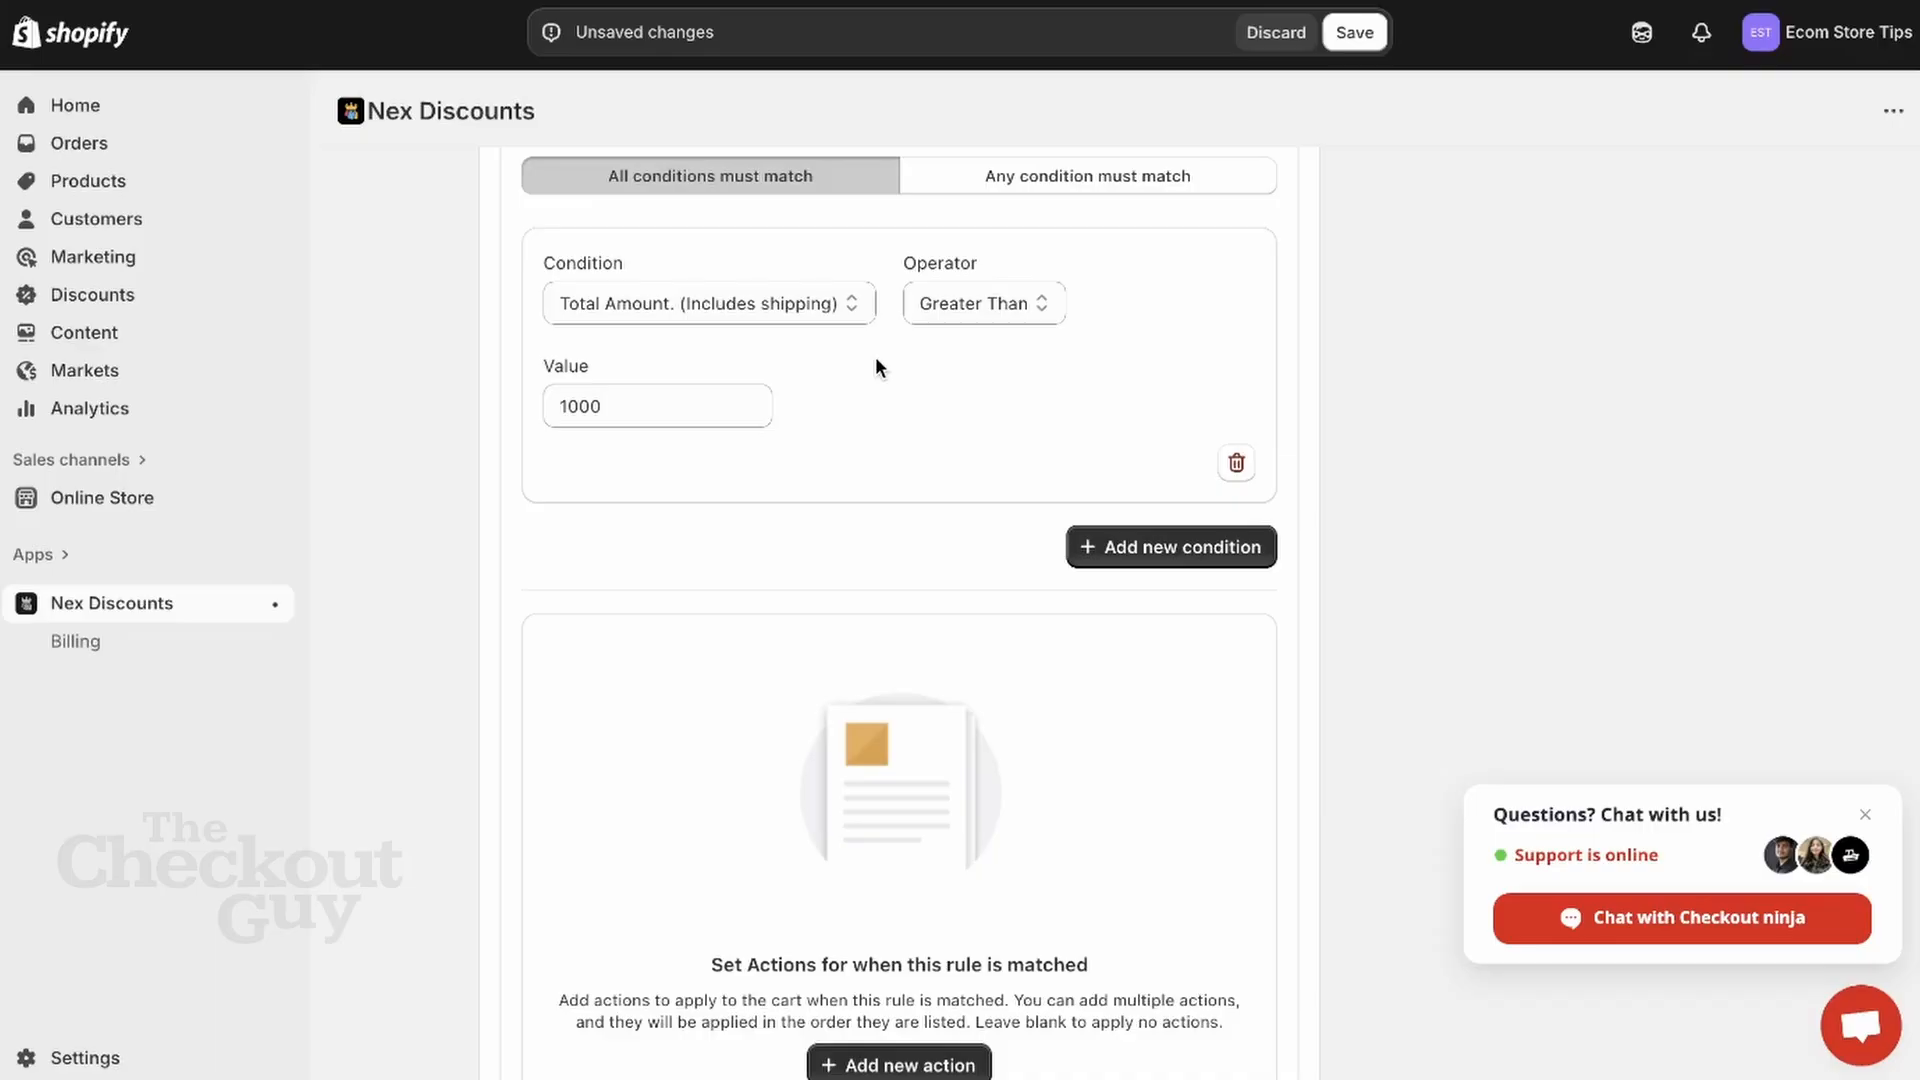
Step: Add a second condition to Rule 1 requiring that the customer does not have the tag VIP
{"action": "left_click", "coordinate": [1215, 552]}
{"action": "left_click", "coordinate": [591, 612]}
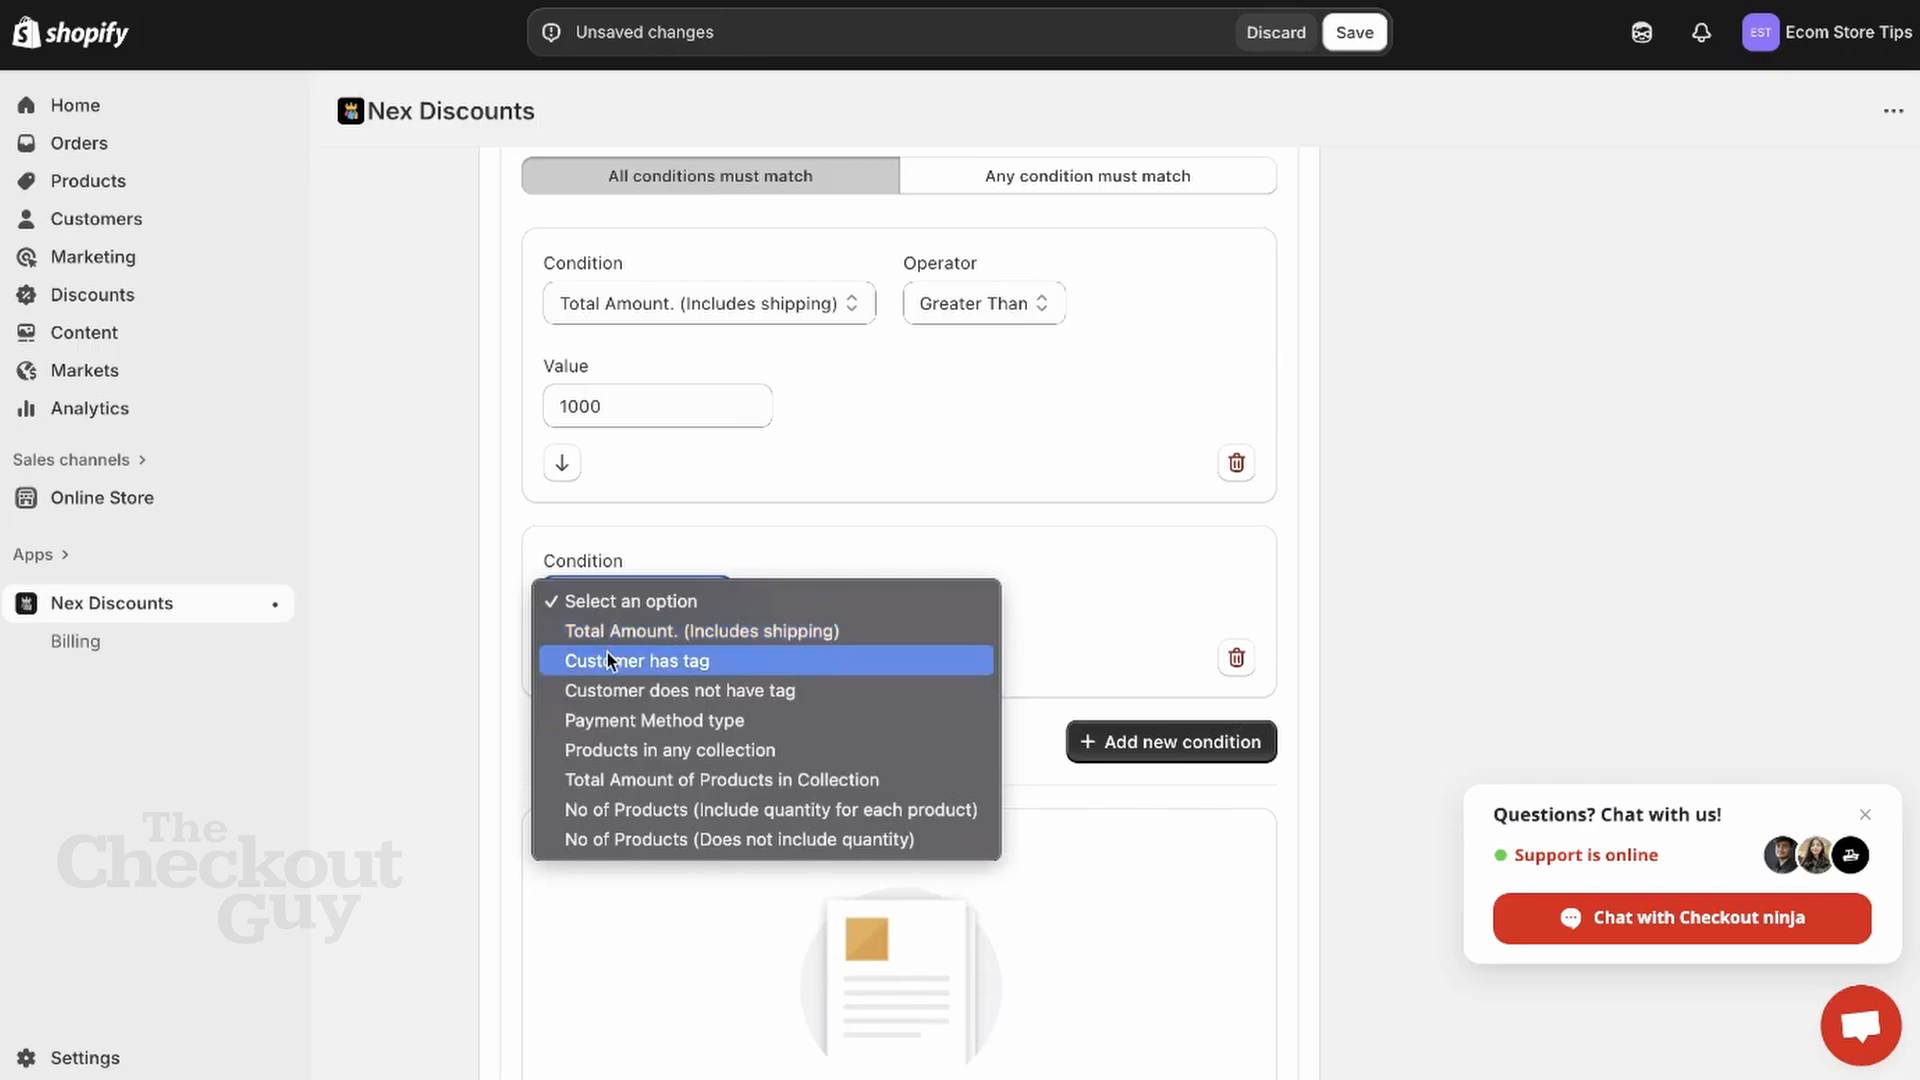
{"action": "left_click", "coordinate": [626, 692]}
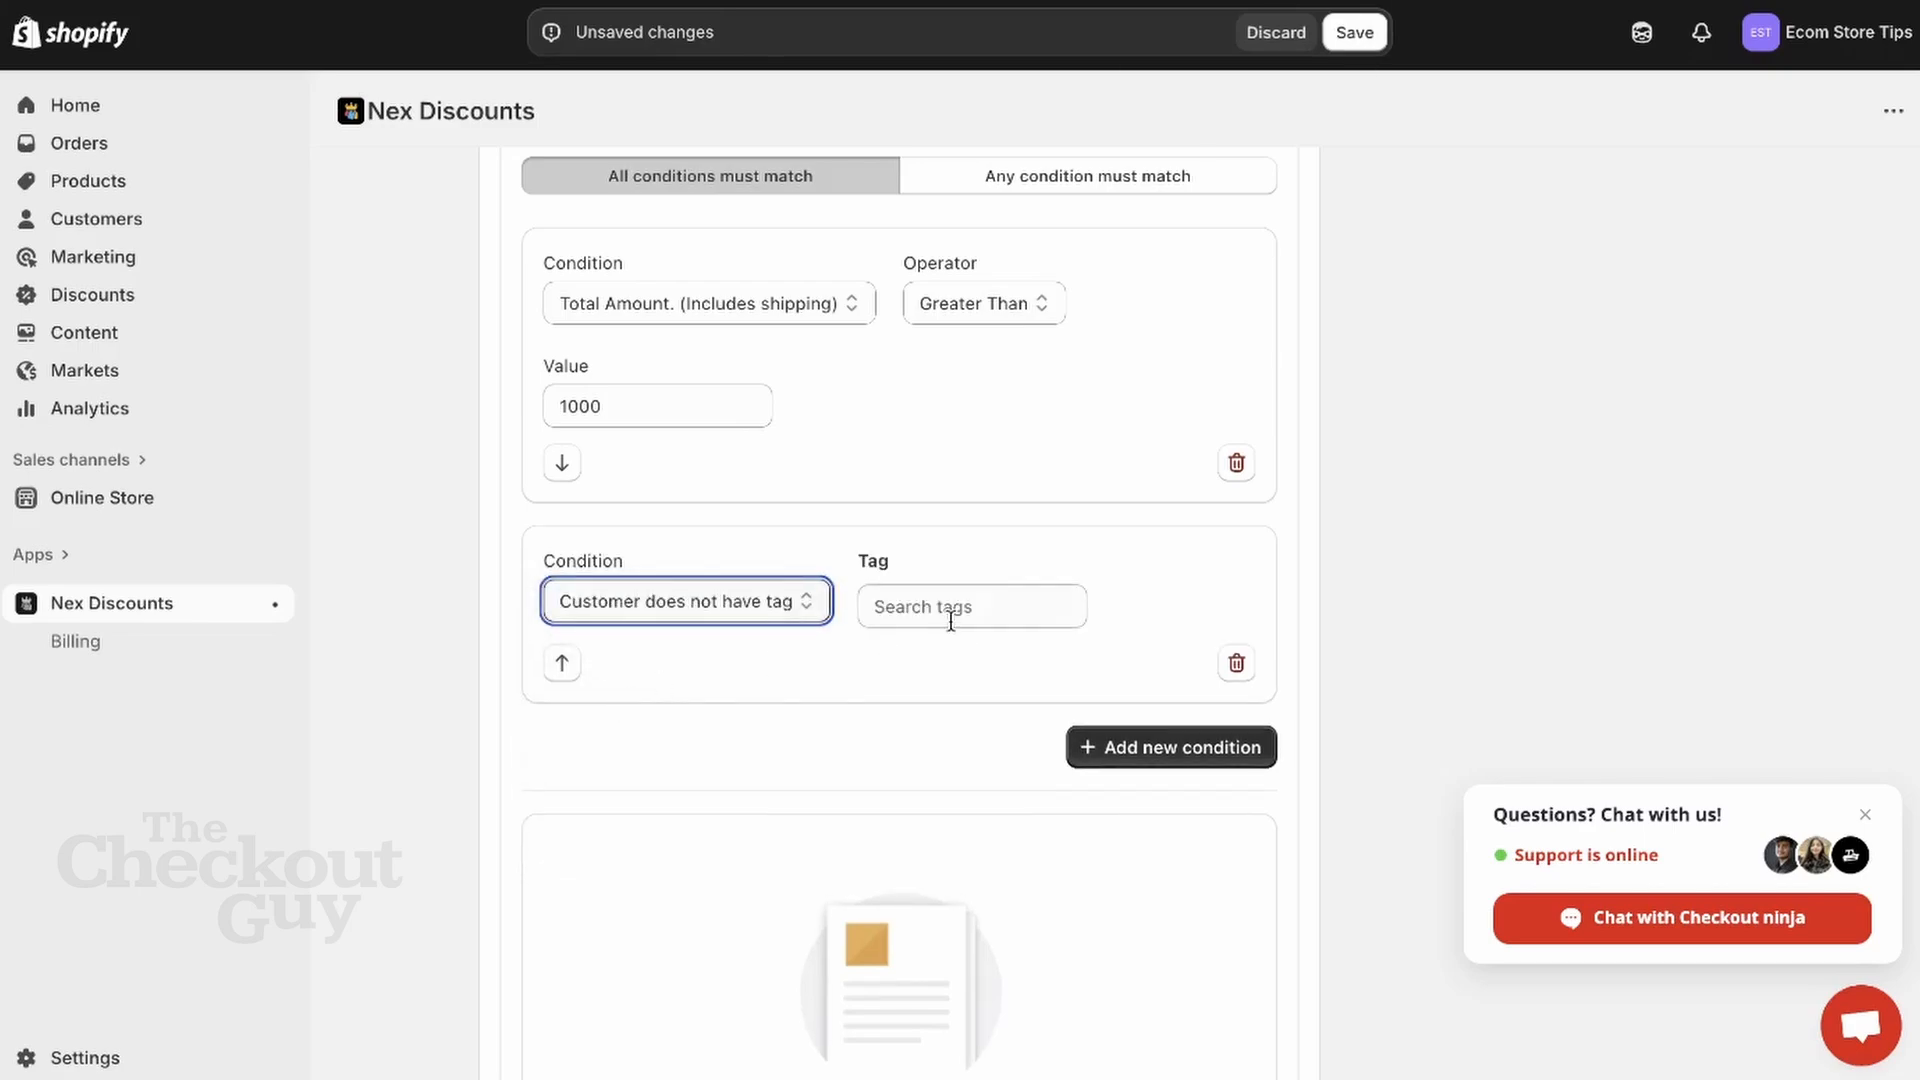
{"action": "left_click", "coordinate": [951, 612]}
{"action": "type", "text": "VIP"}
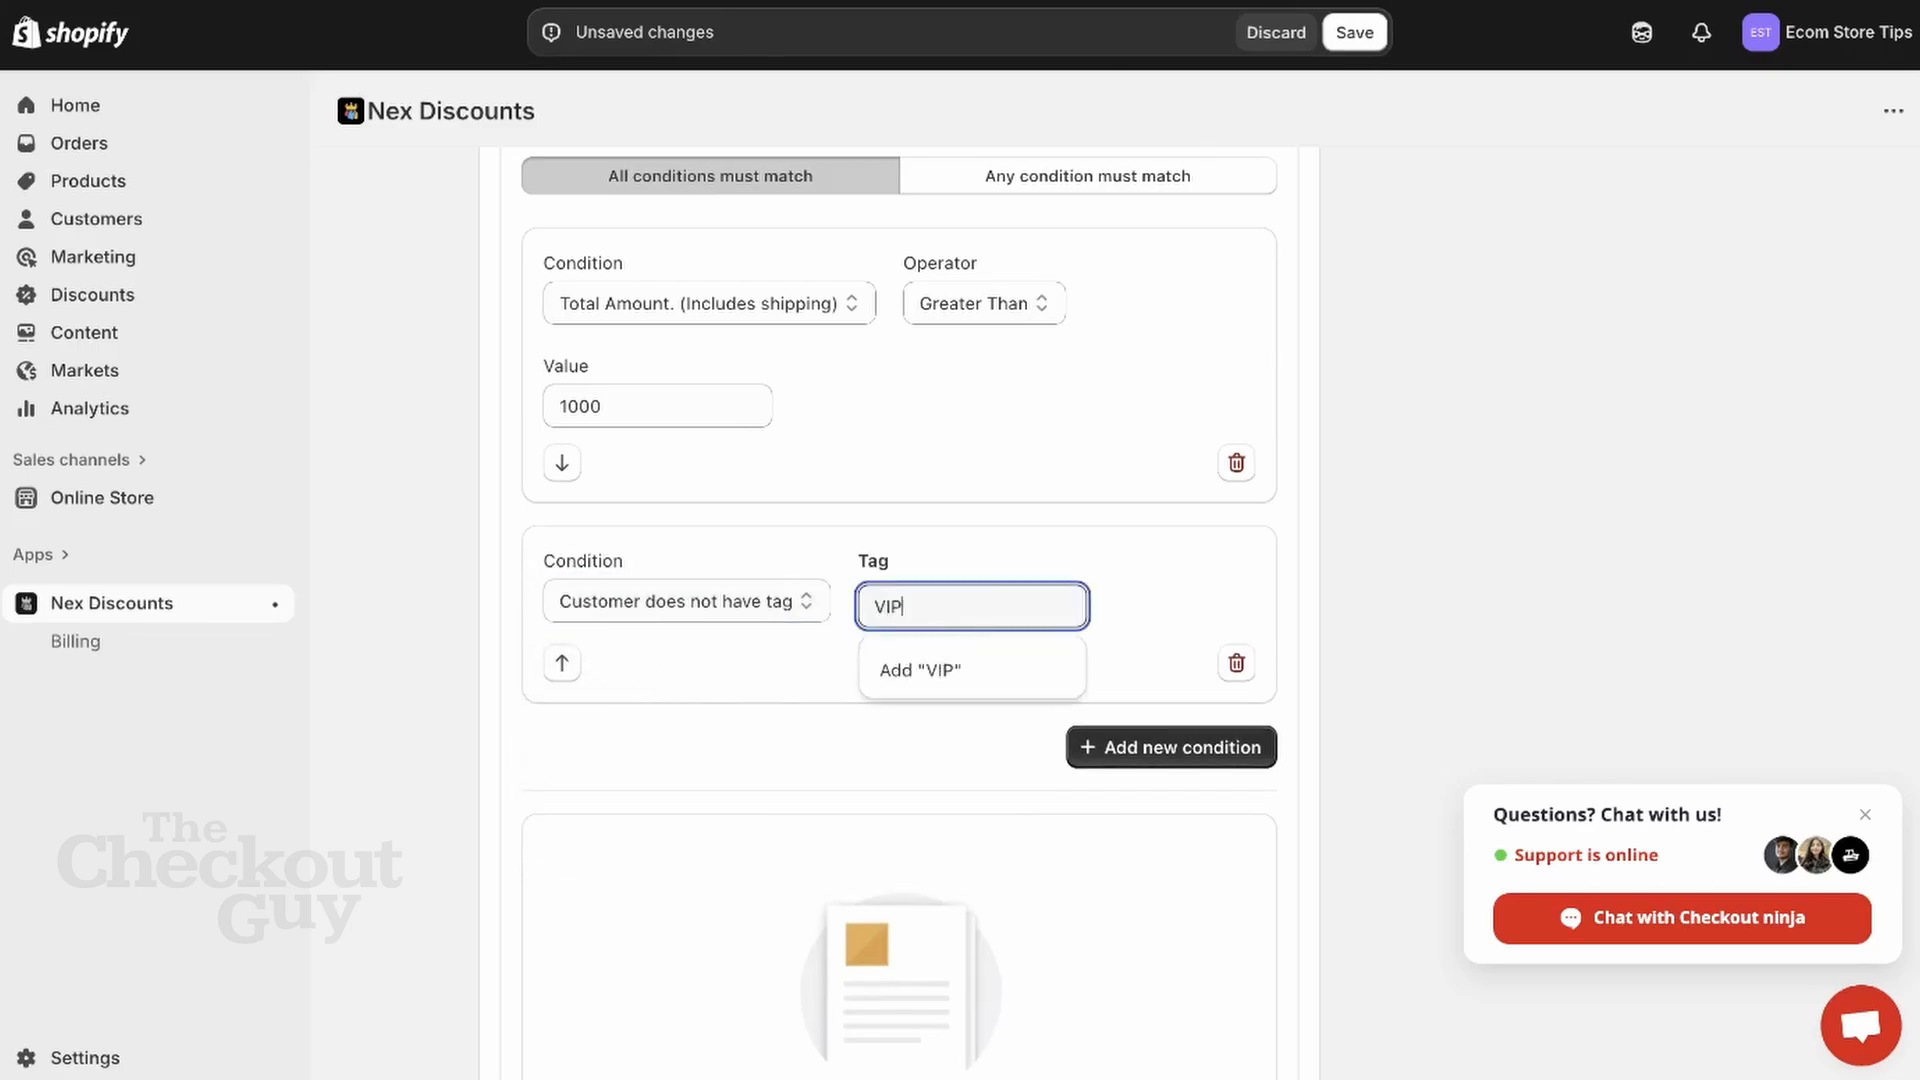
{"action": "left_click", "coordinate": [951, 670]}
{"action": "left_click", "coordinate": [1141, 632]}
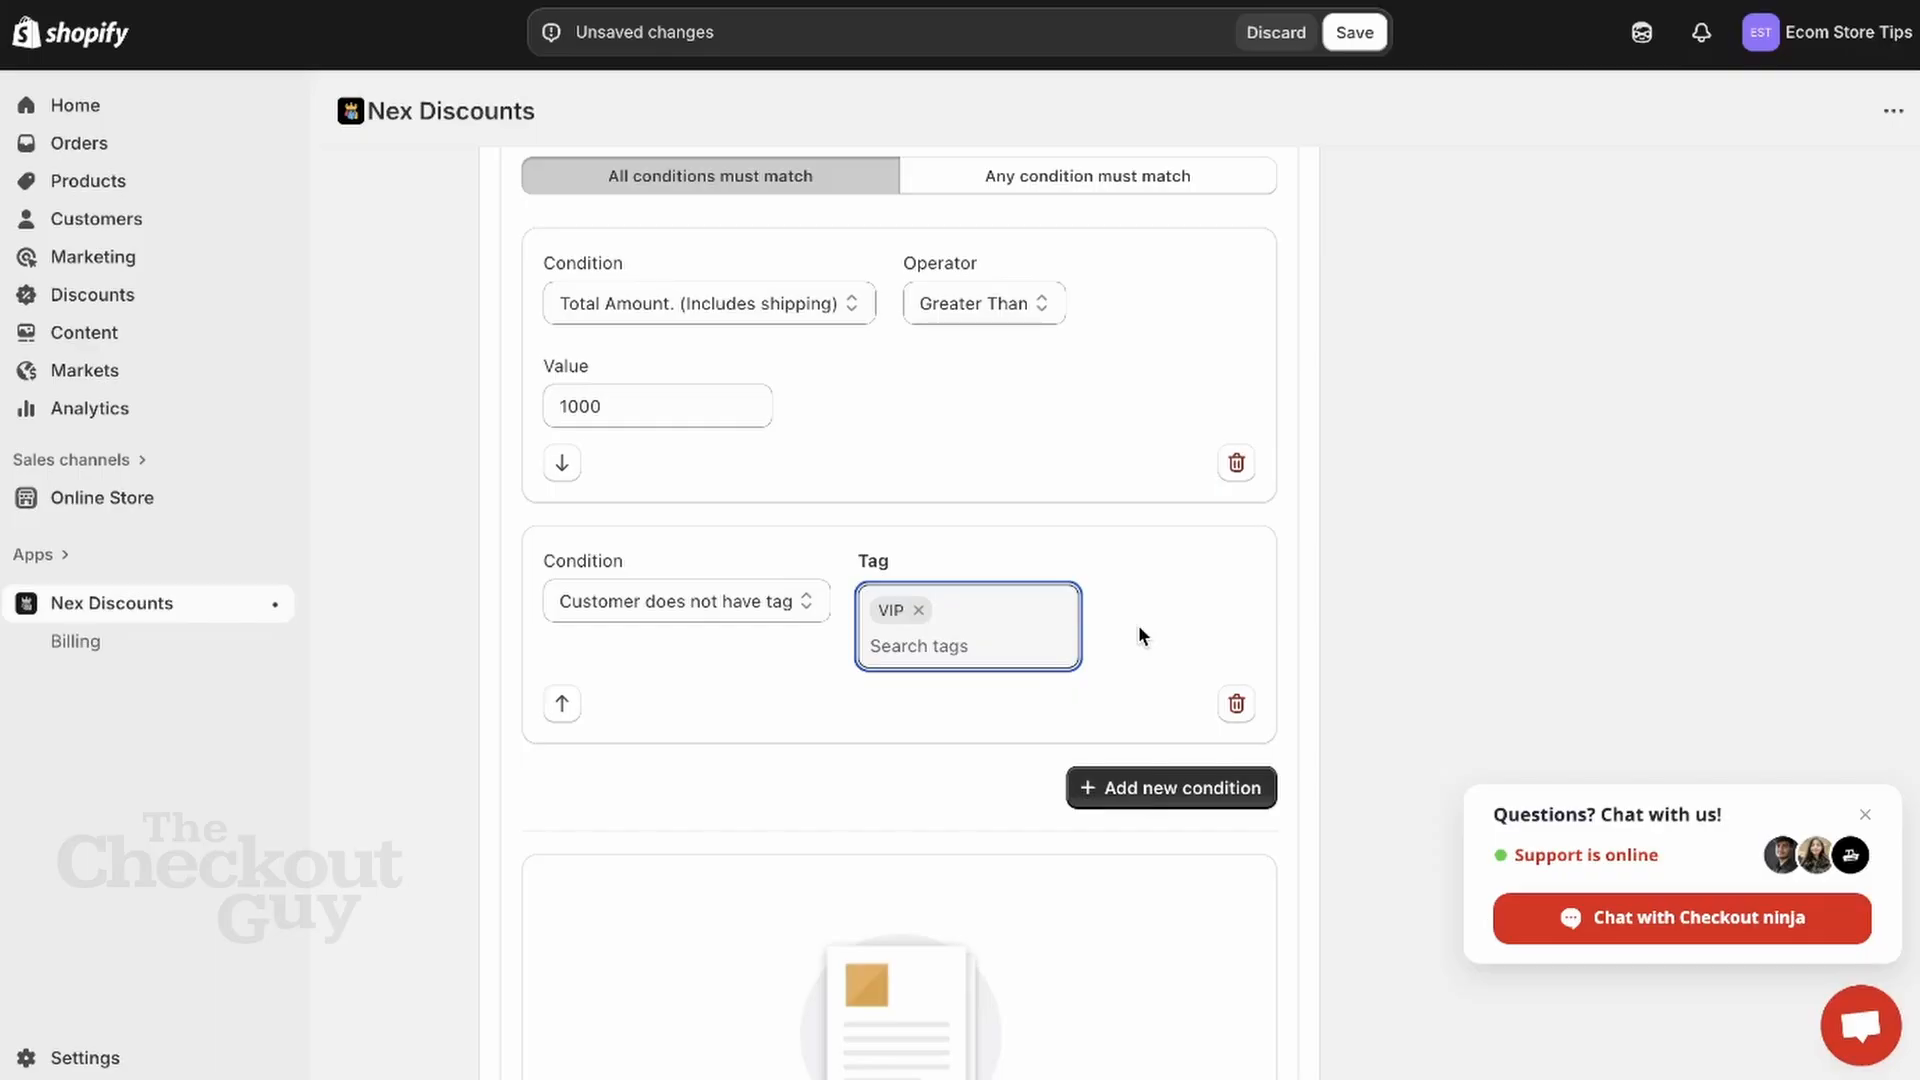
Step: Add an action to Rule 1 that applies a discount for all products
{"action": "scroll", "coordinate": [1138, 626], "scroll_direction": "down", "scroll_amount": 5}
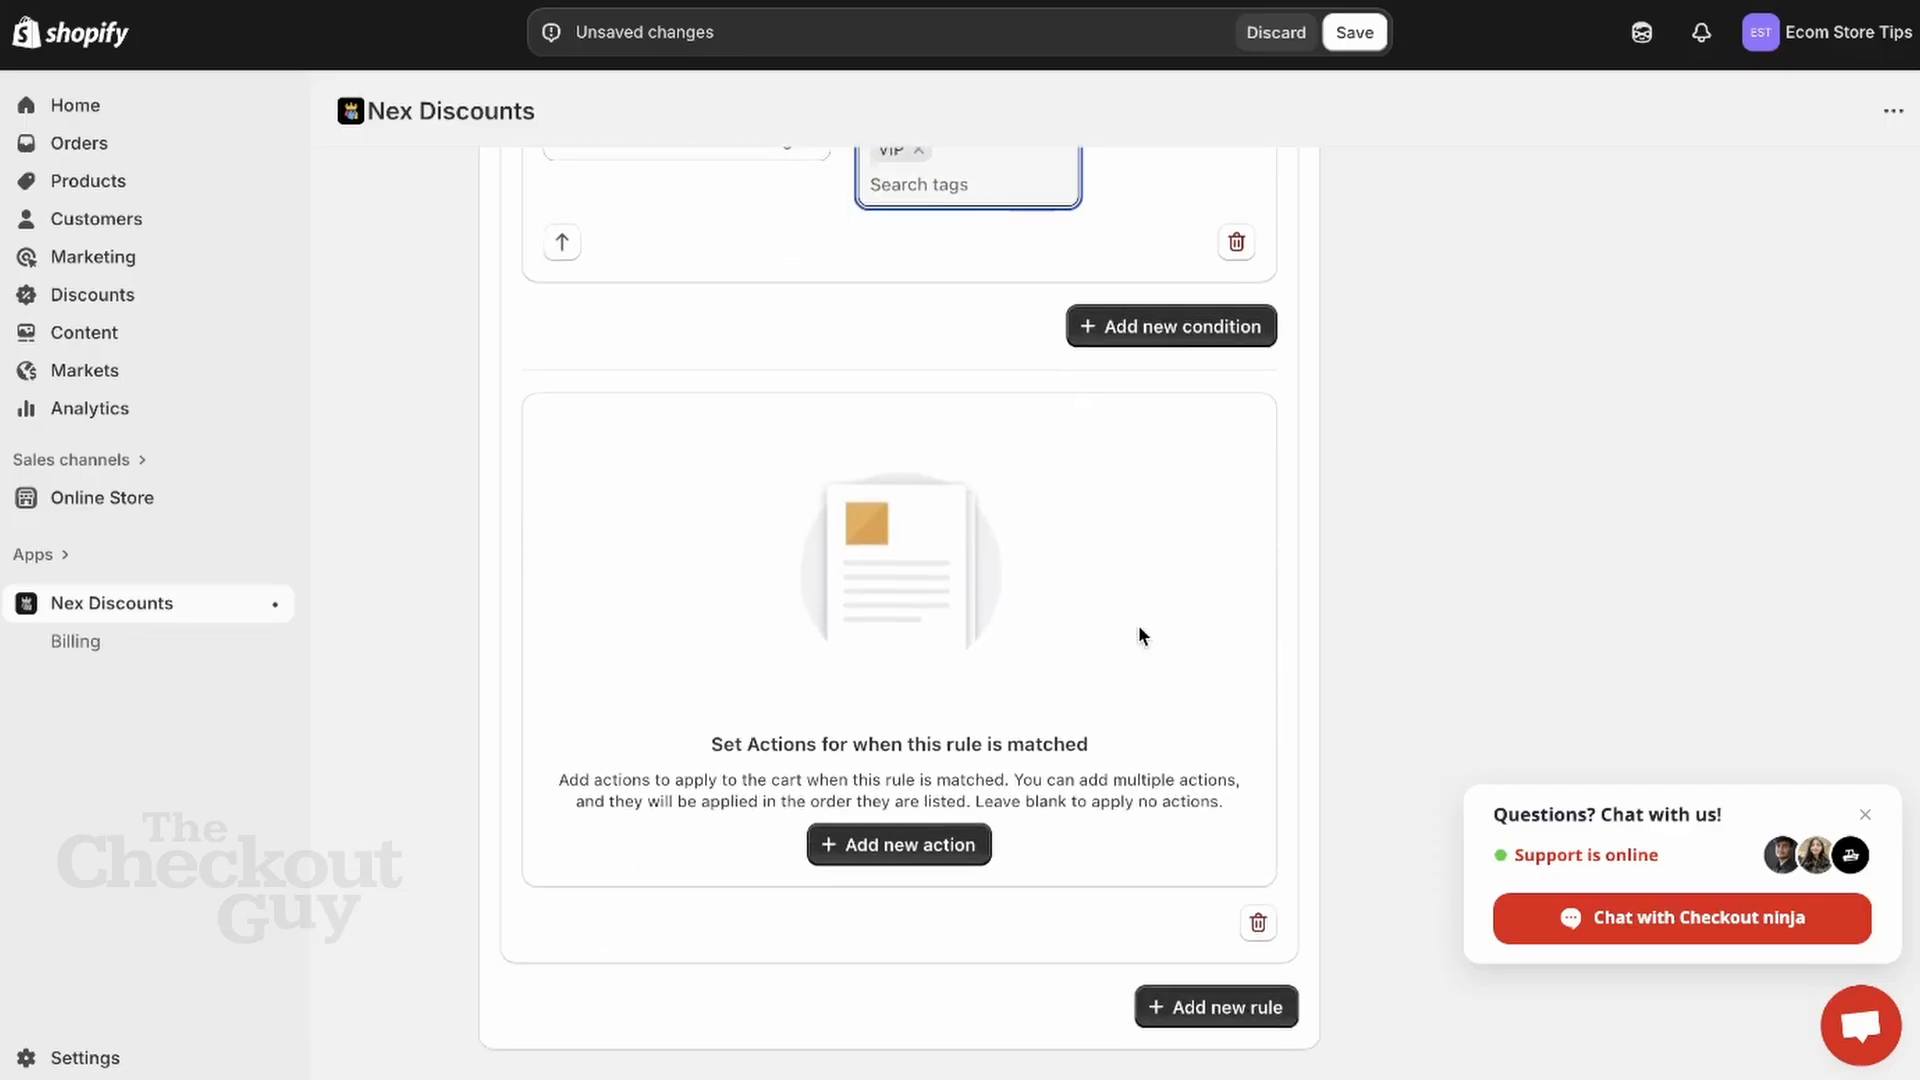
{"action": "left_click", "coordinate": [888, 850]}
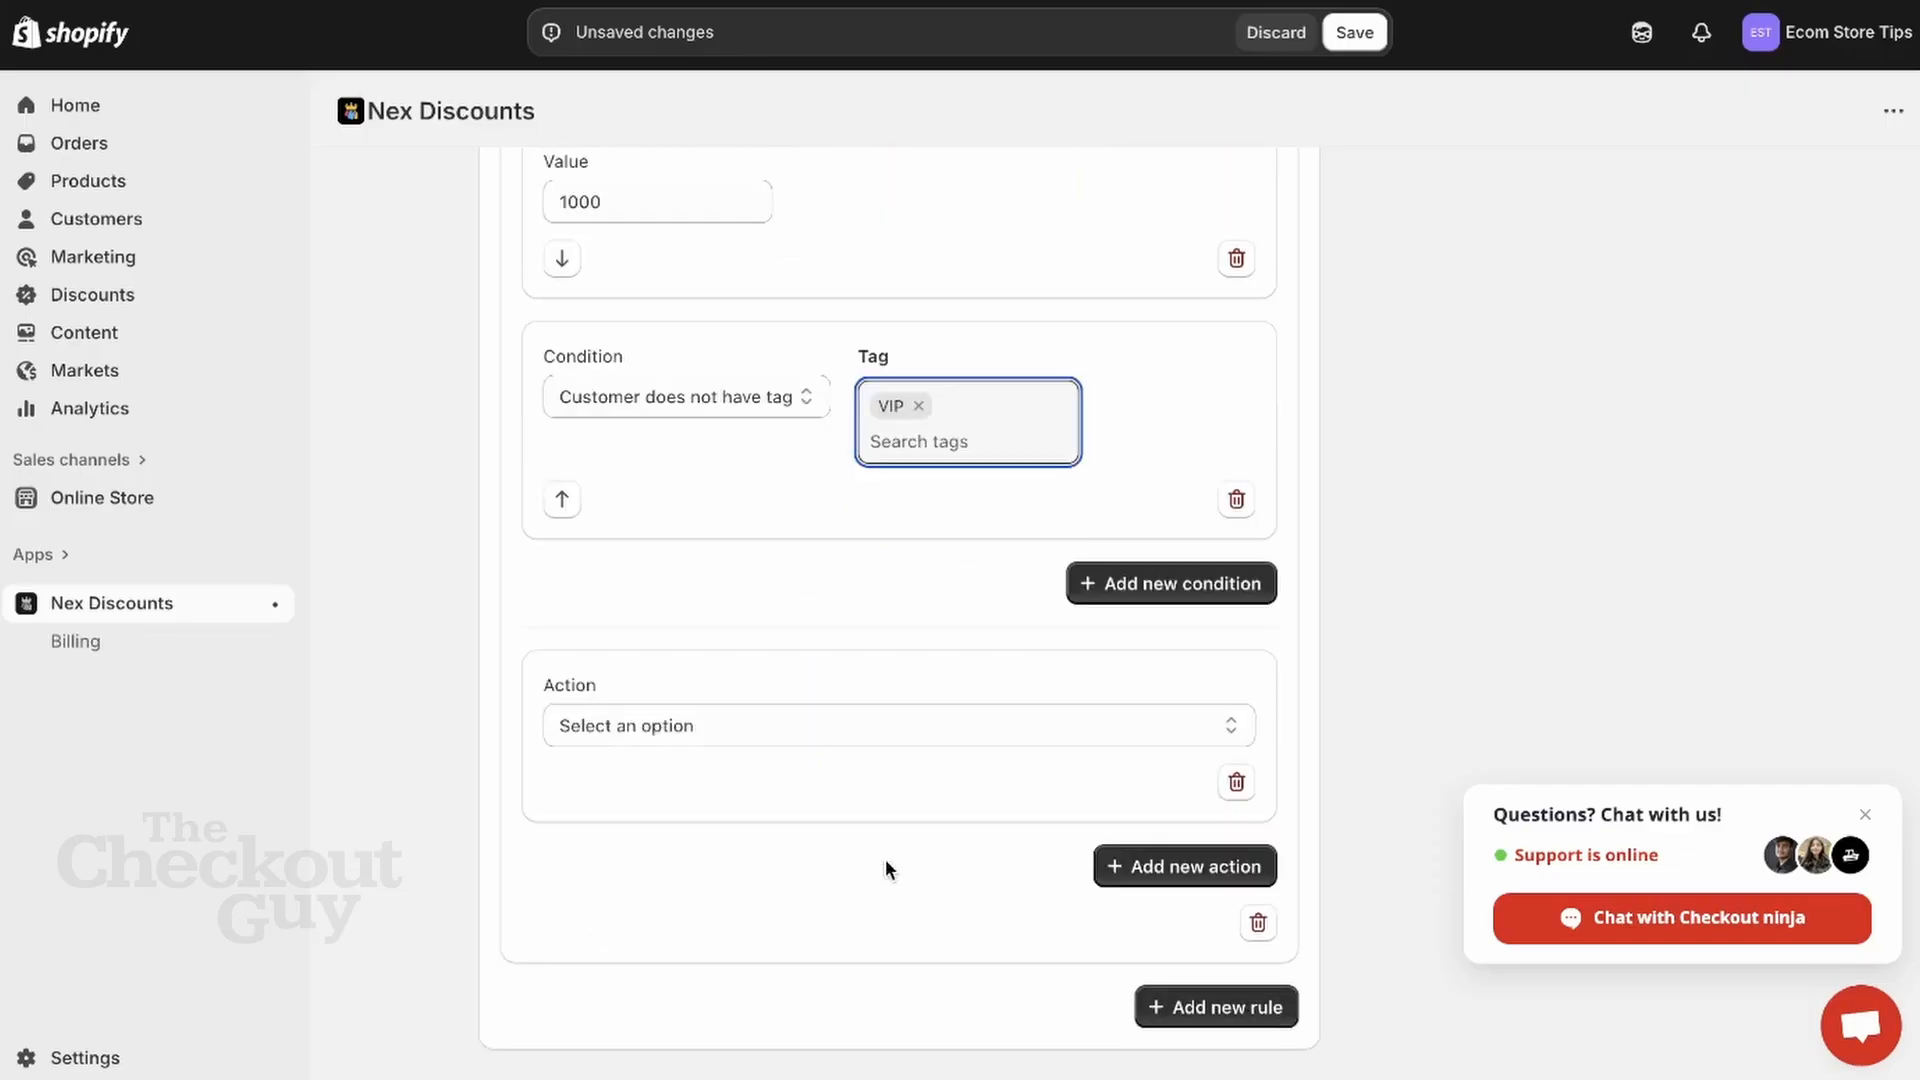
{"action": "left_click", "coordinate": [862, 724]}
{"action": "left_click", "coordinate": [834, 756]}
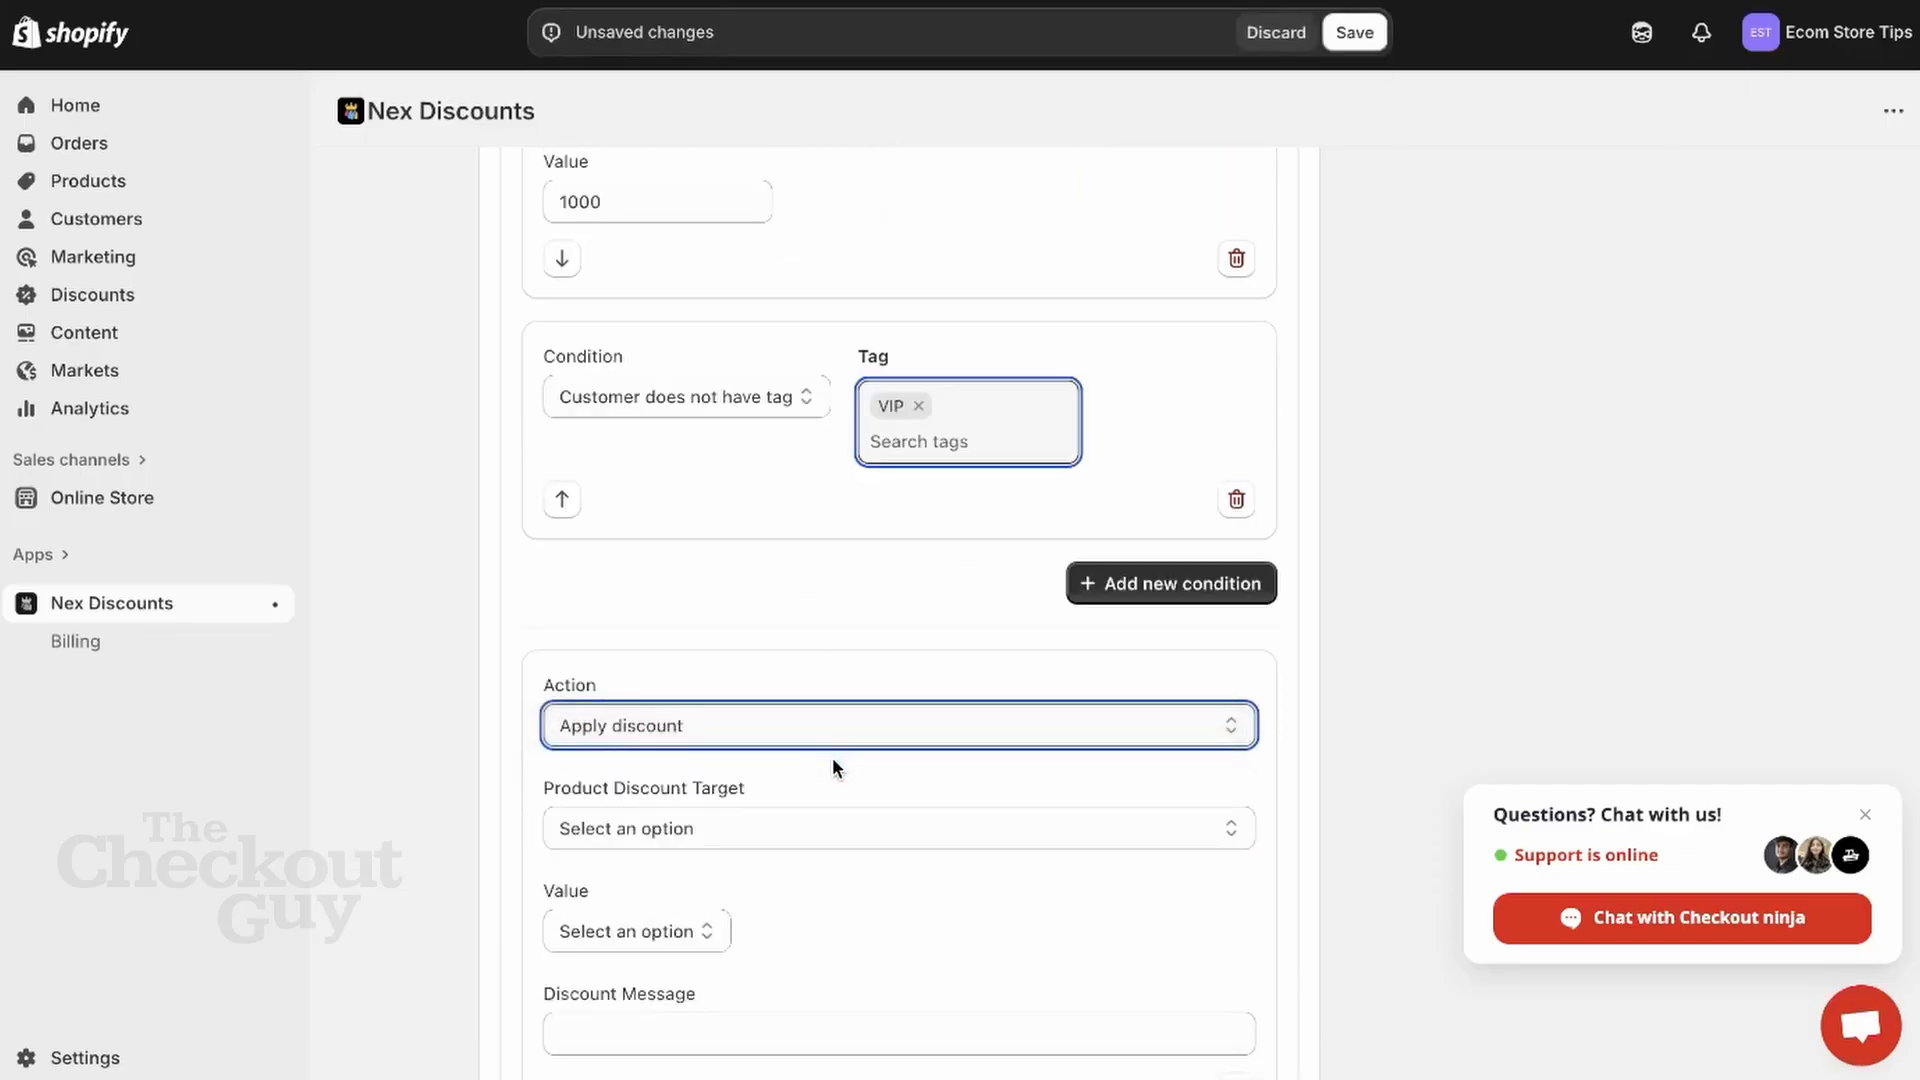
{"action": "left_click", "coordinate": [771, 836]}
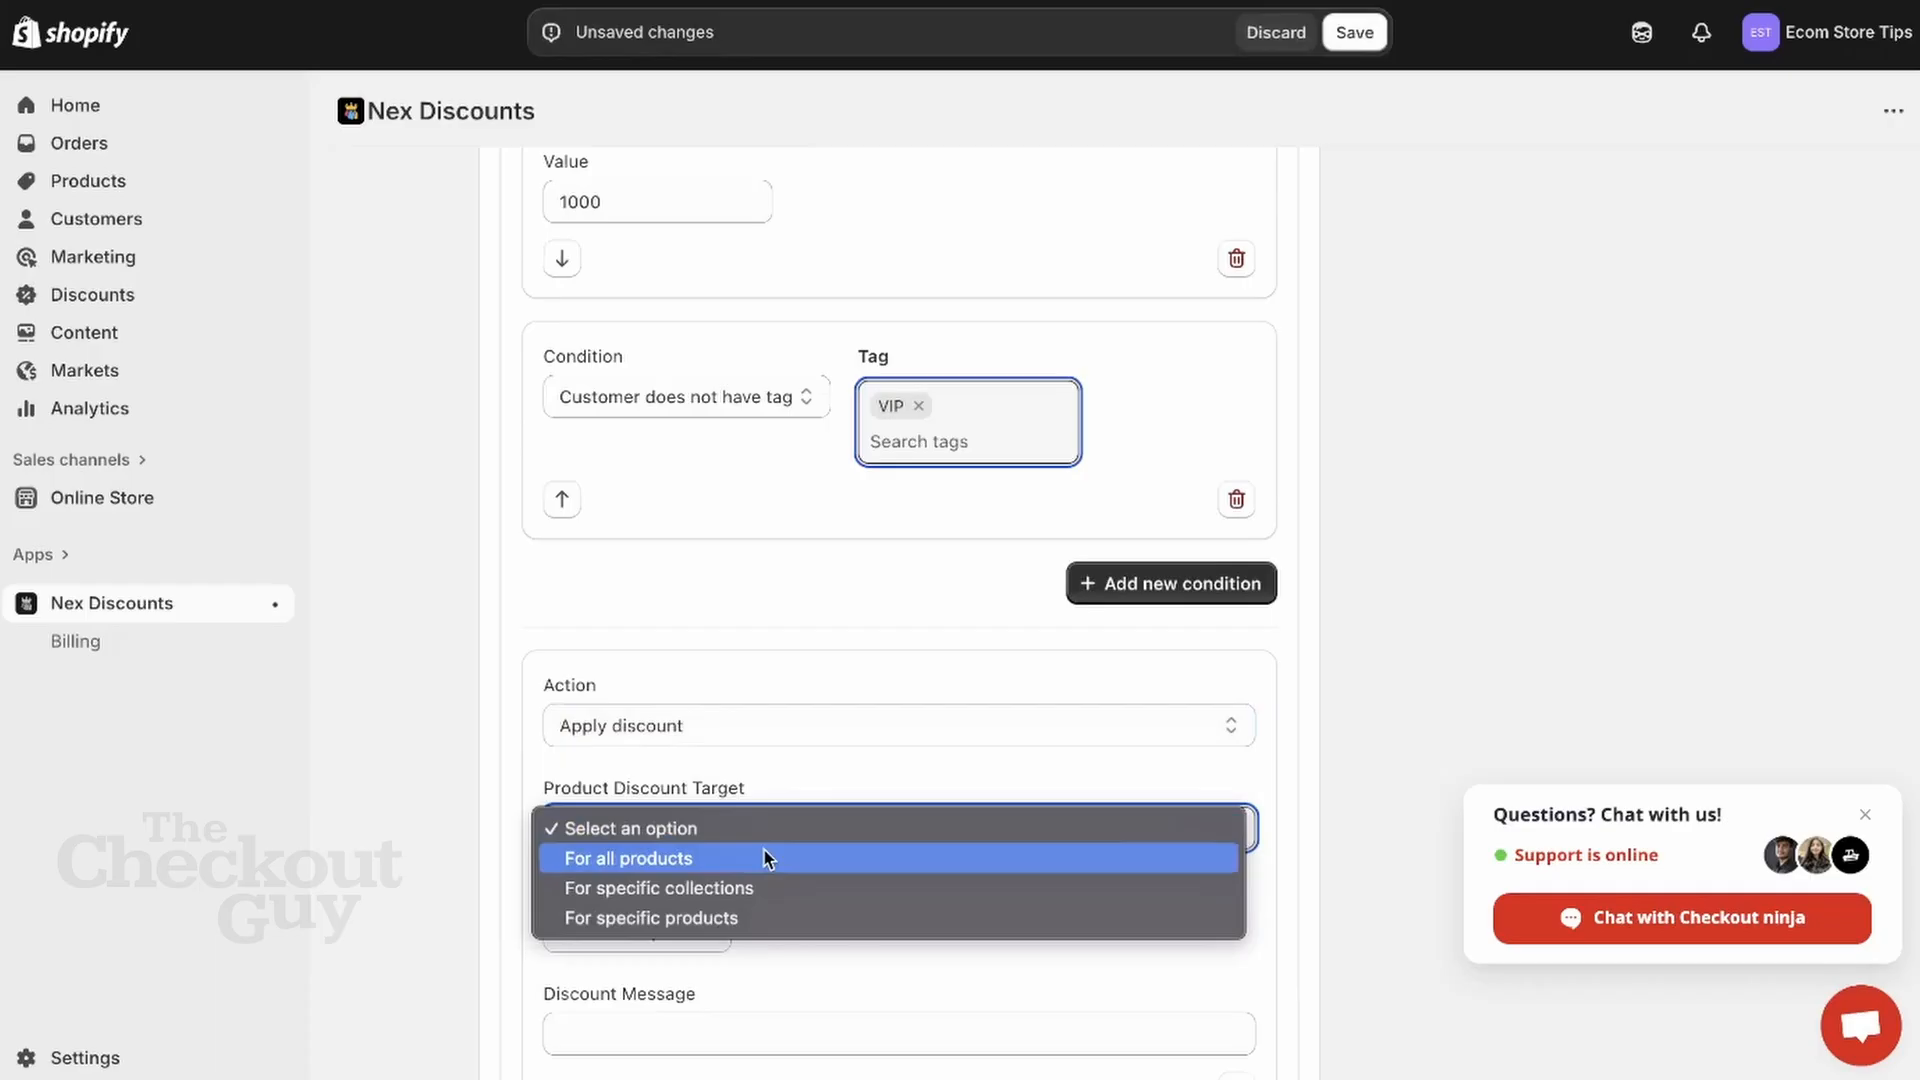
{"action": "left_click", "coordinate": [764, 858]}
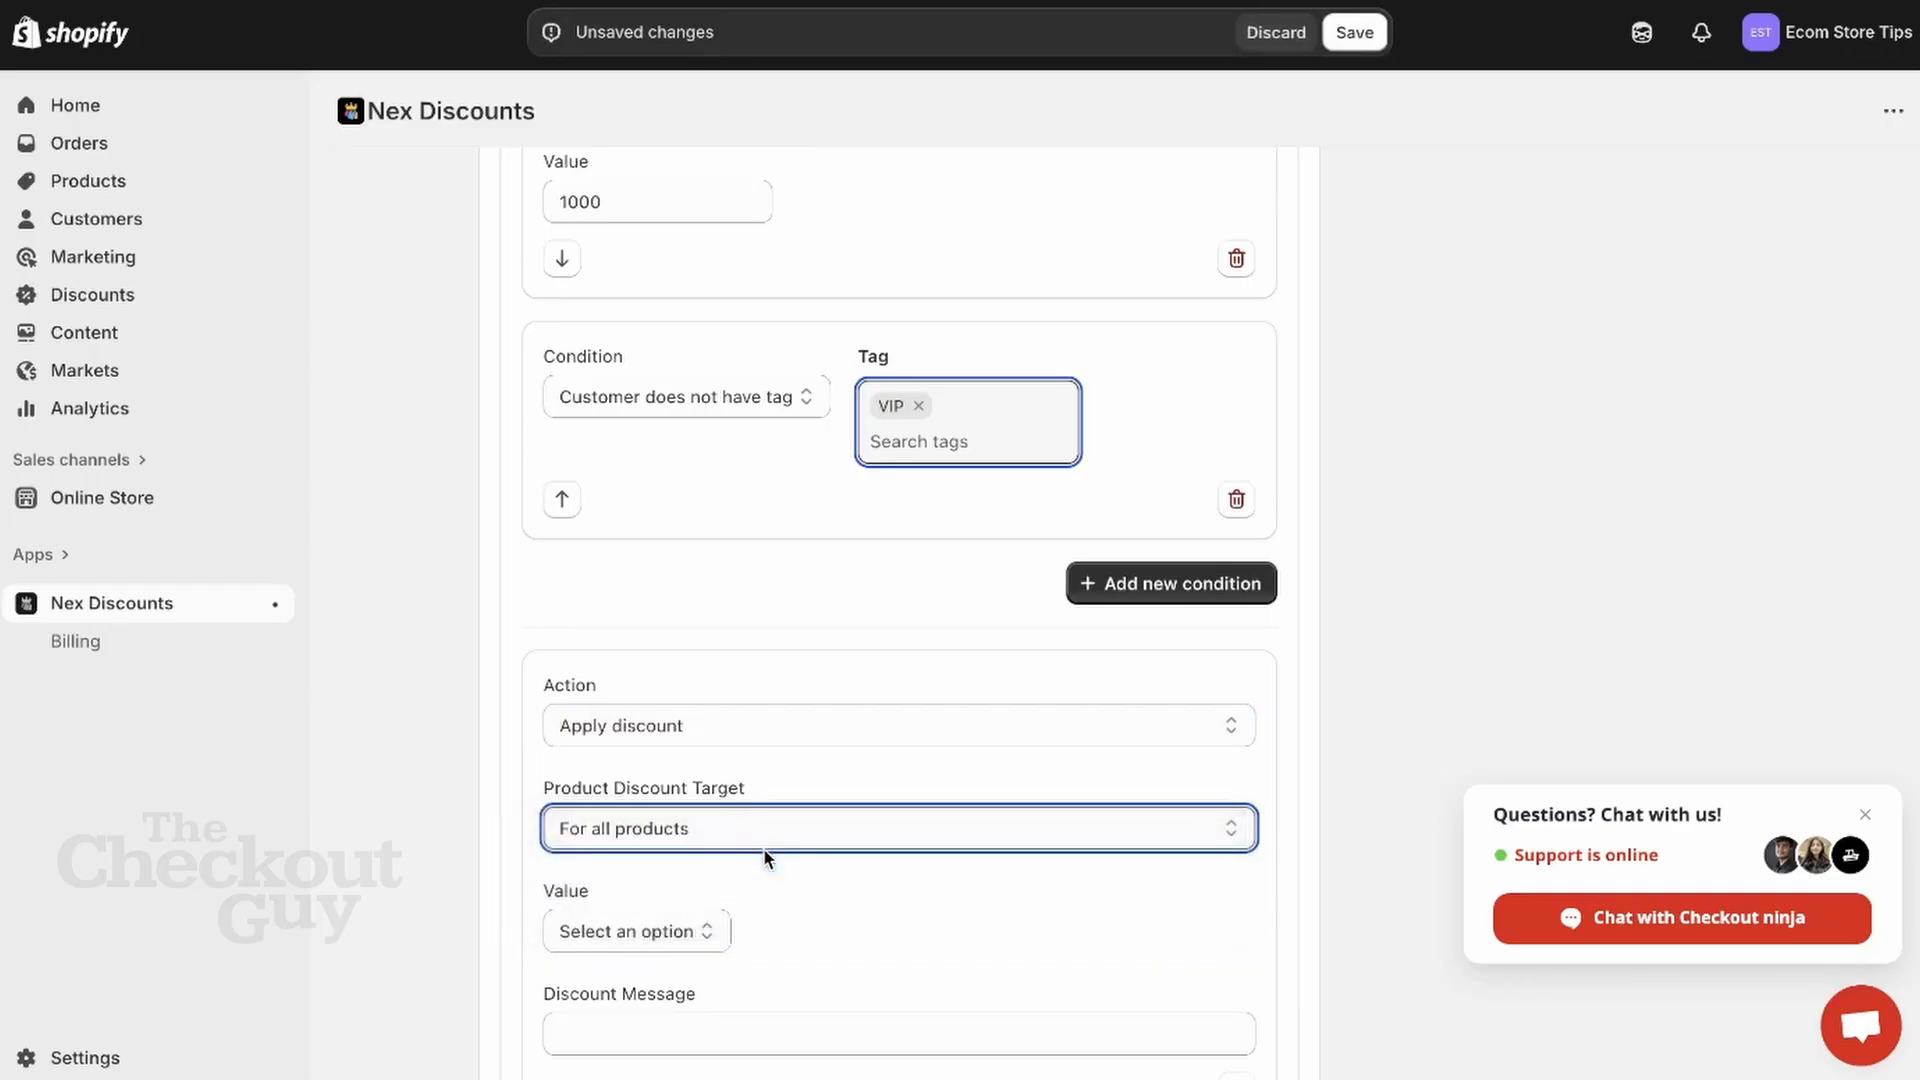
Step: Set the Rule 1 action to a 10 percentage discount with a maximum discount amount of 100
{"action": "left_click", "coordinate": [648, 938]}
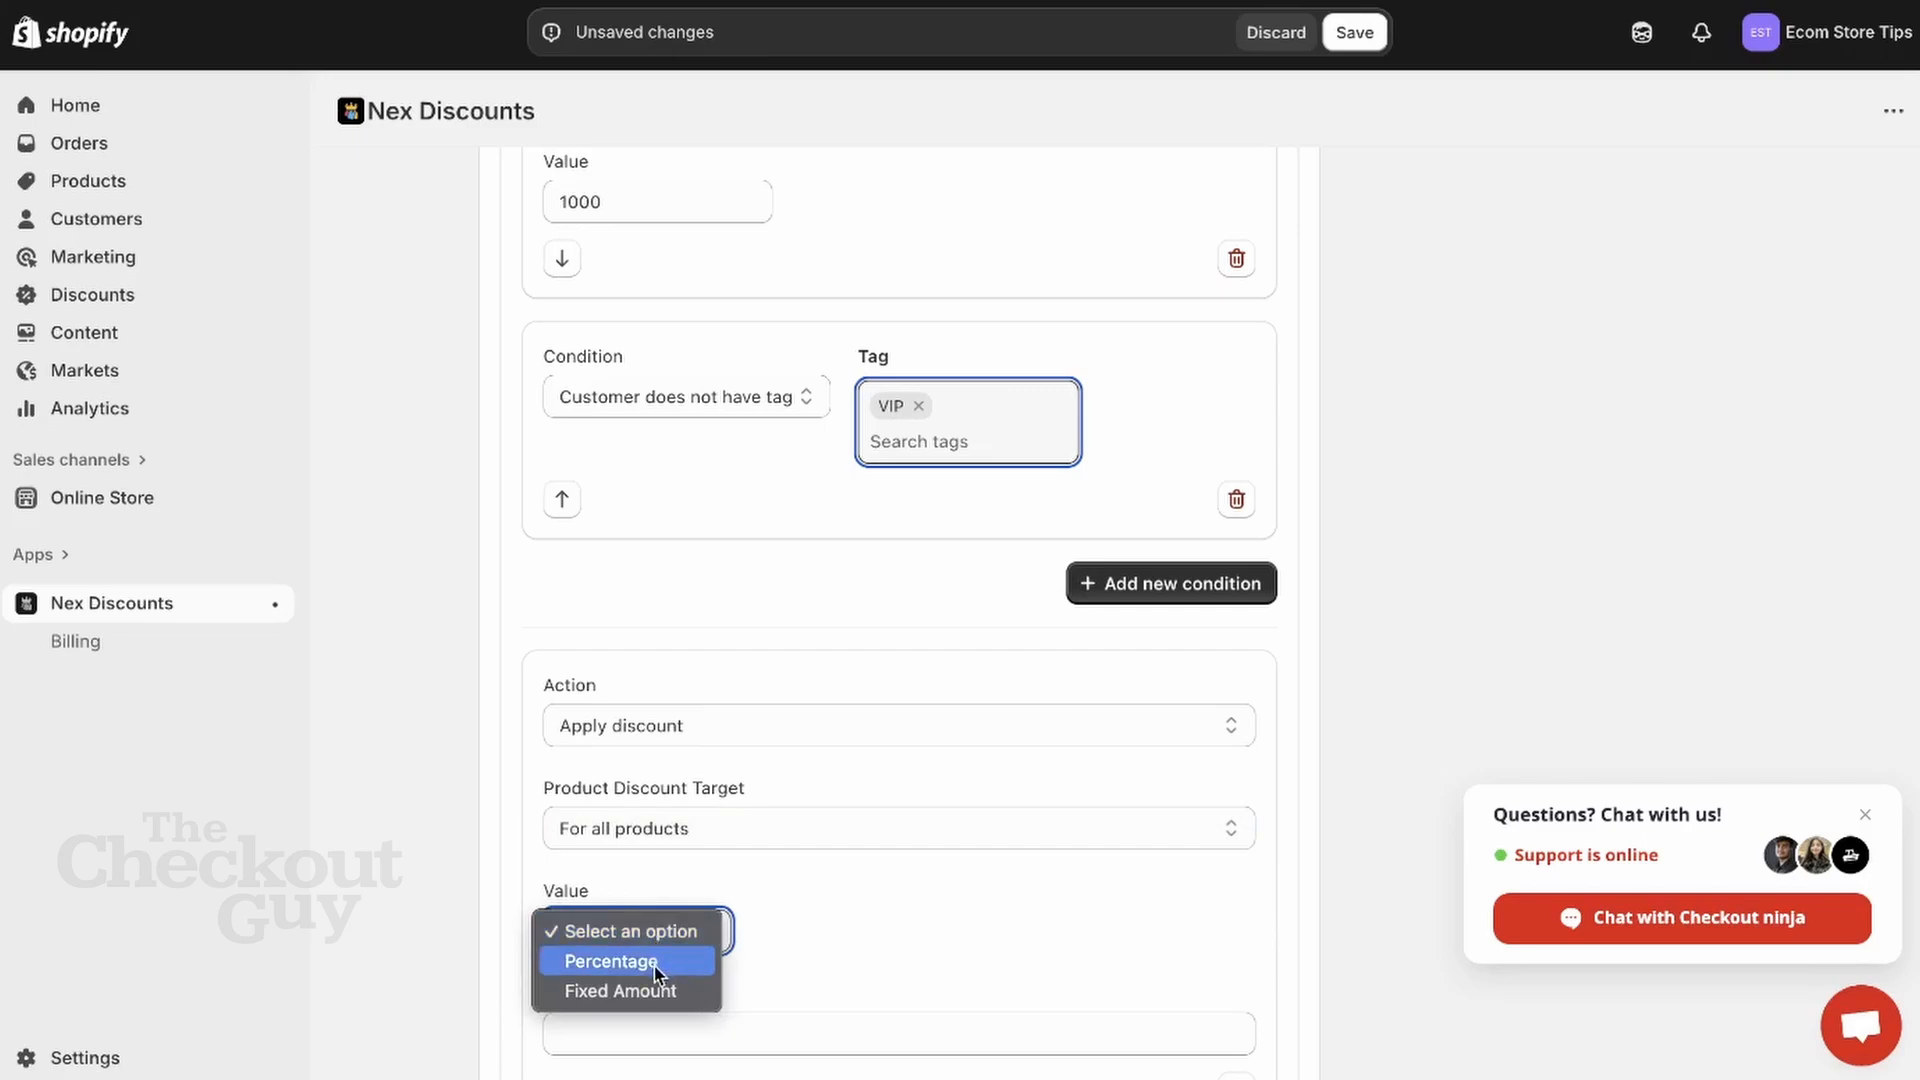
{"action": "left_click", "coordinate": [656, 962]}
{"action": "left_click", "coordinate": [789, 938]}
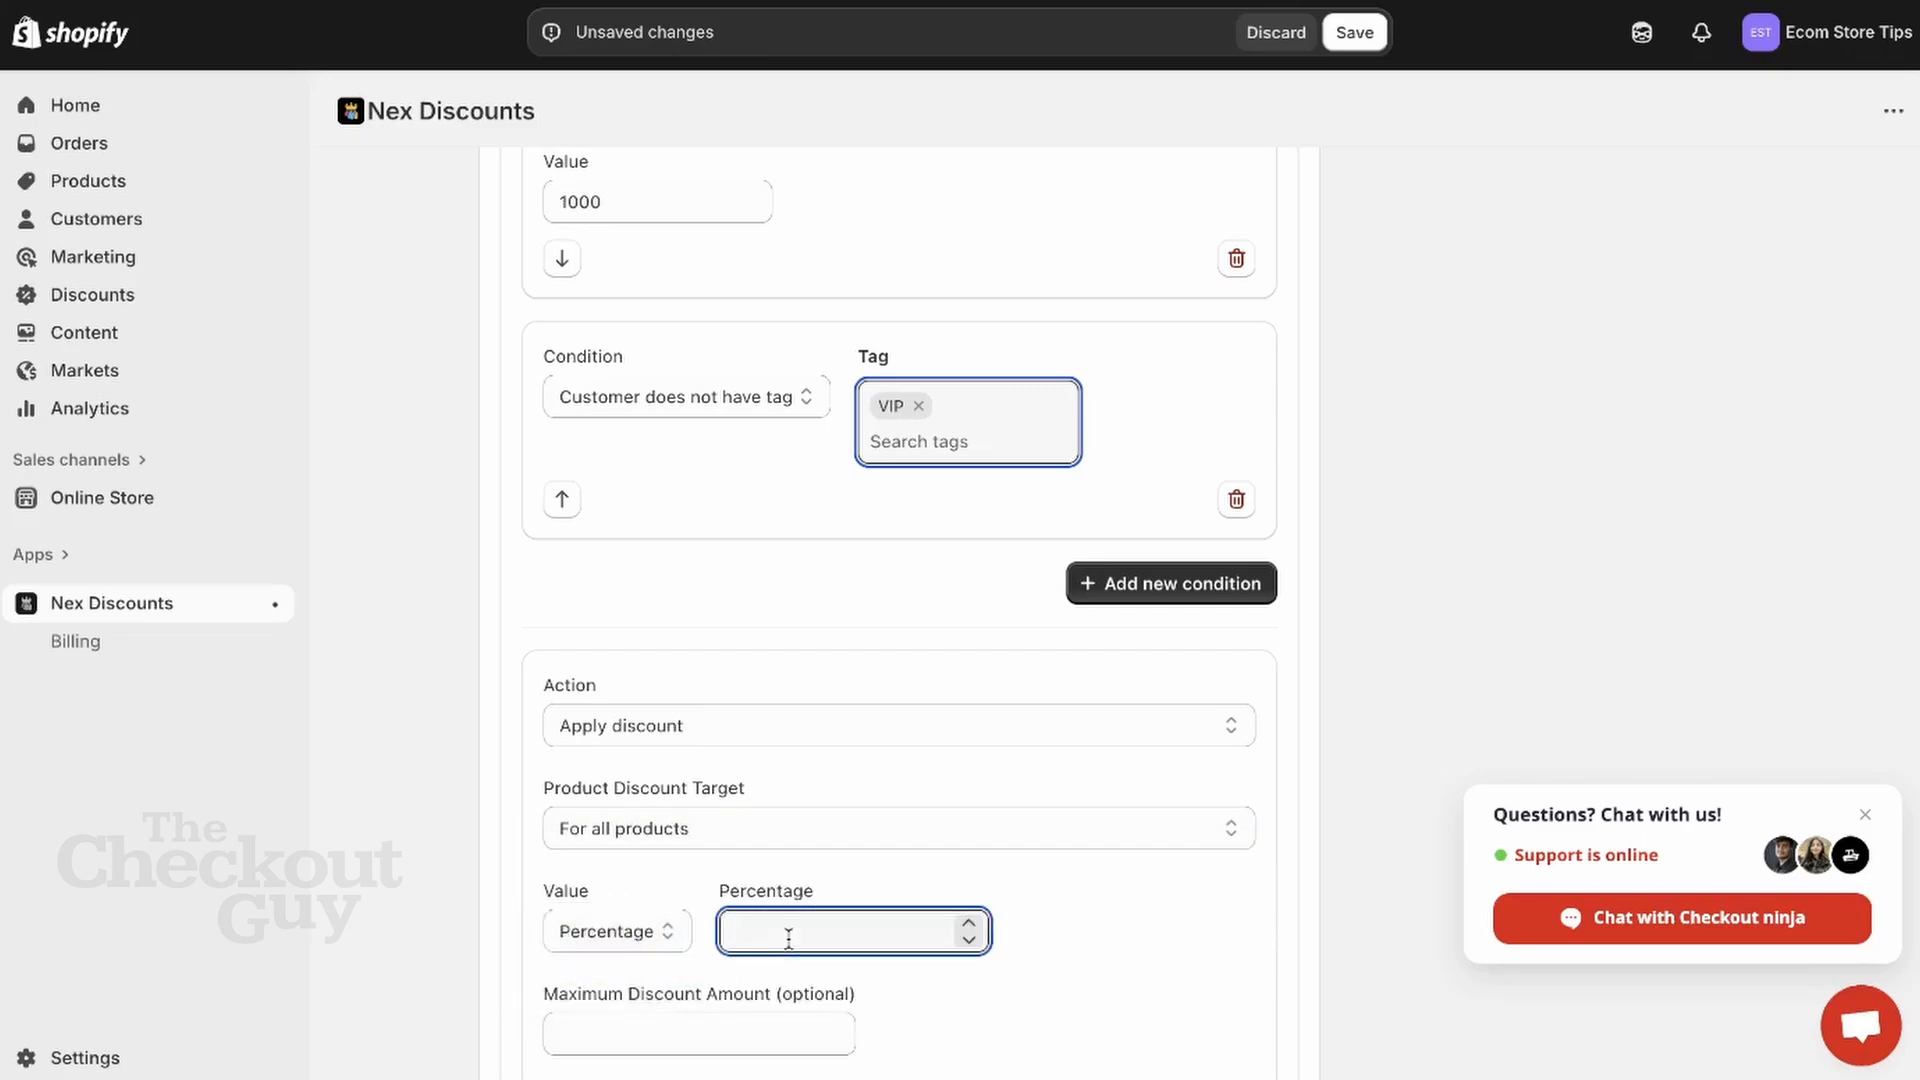
{"action": "type", "text": "10"}
{"action": "left_click", "coordinate": [776, 1022]}
{"action": "type", "text": "1"}
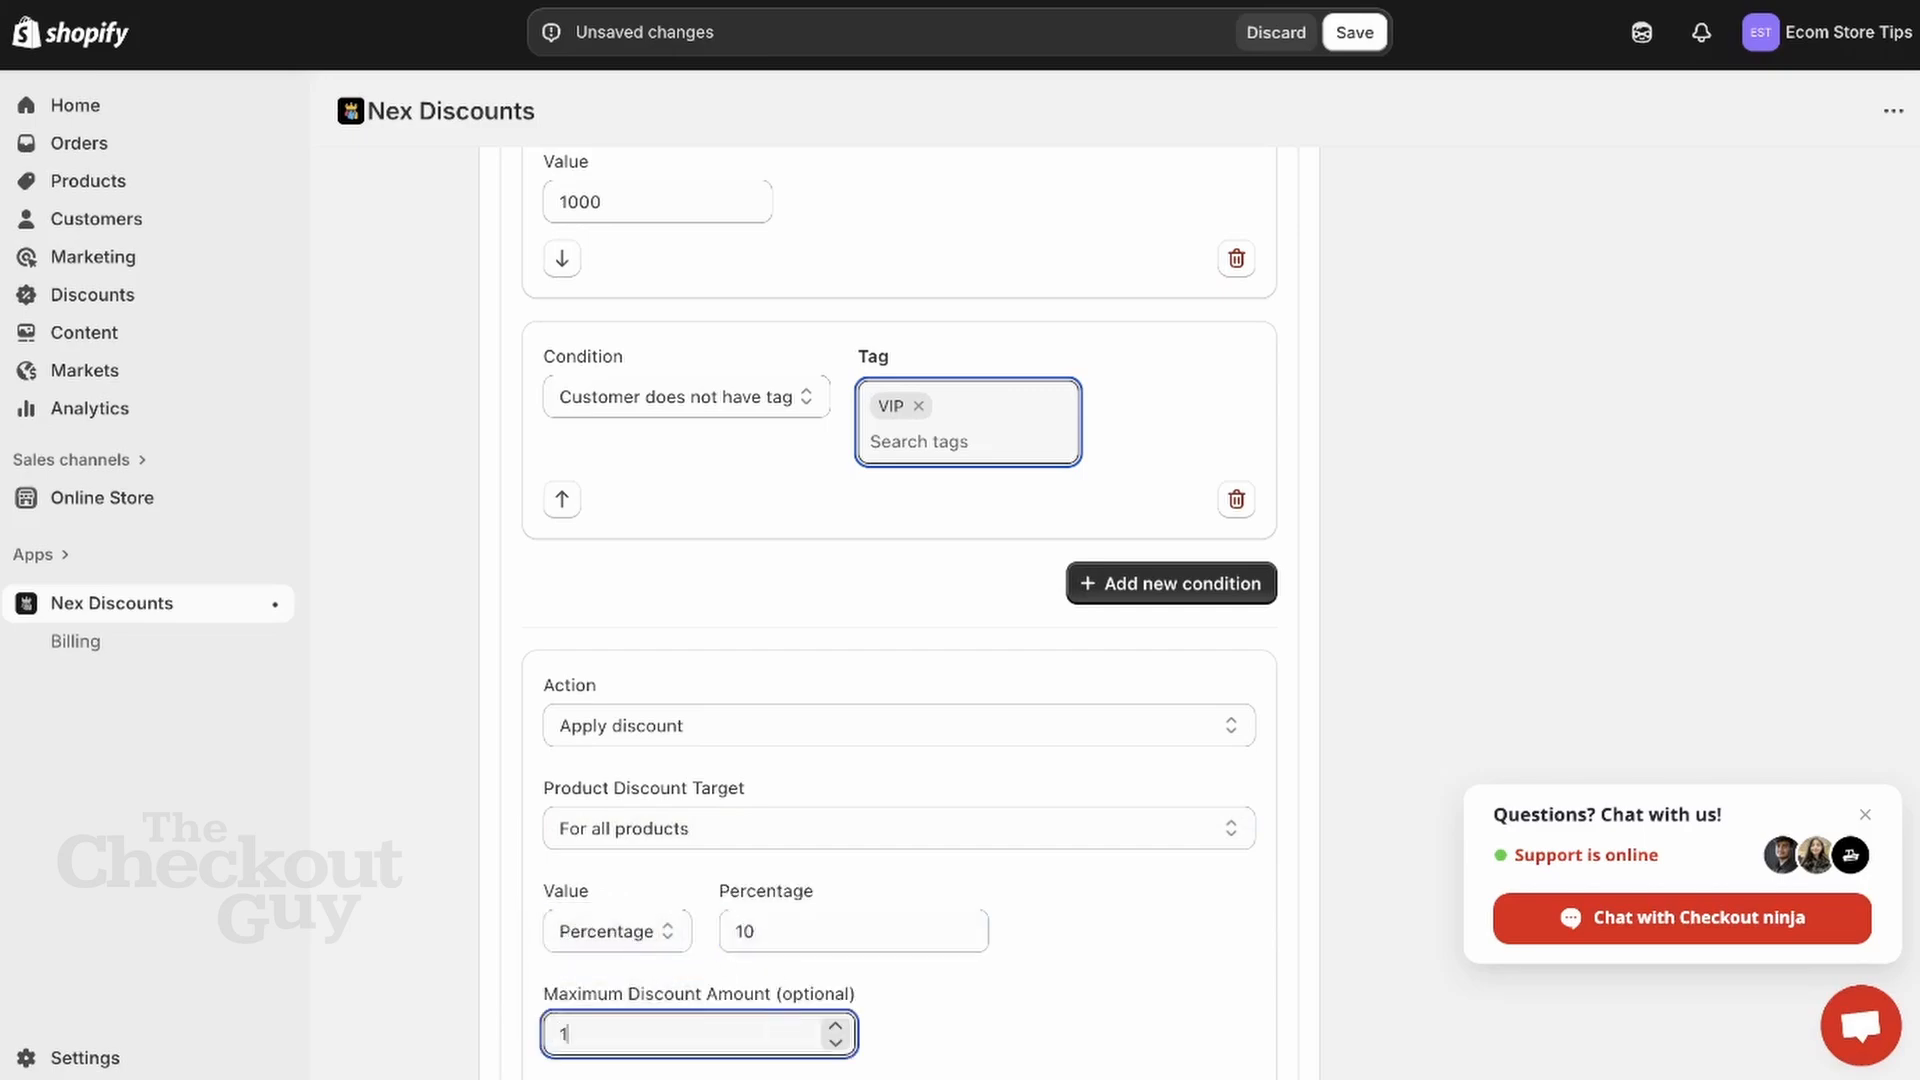
{"action": "type", "text": "00"}
{"action": "scroll", "coordinate": [824, 704], "scroll_direction": "down", "scroll_amount": 4}
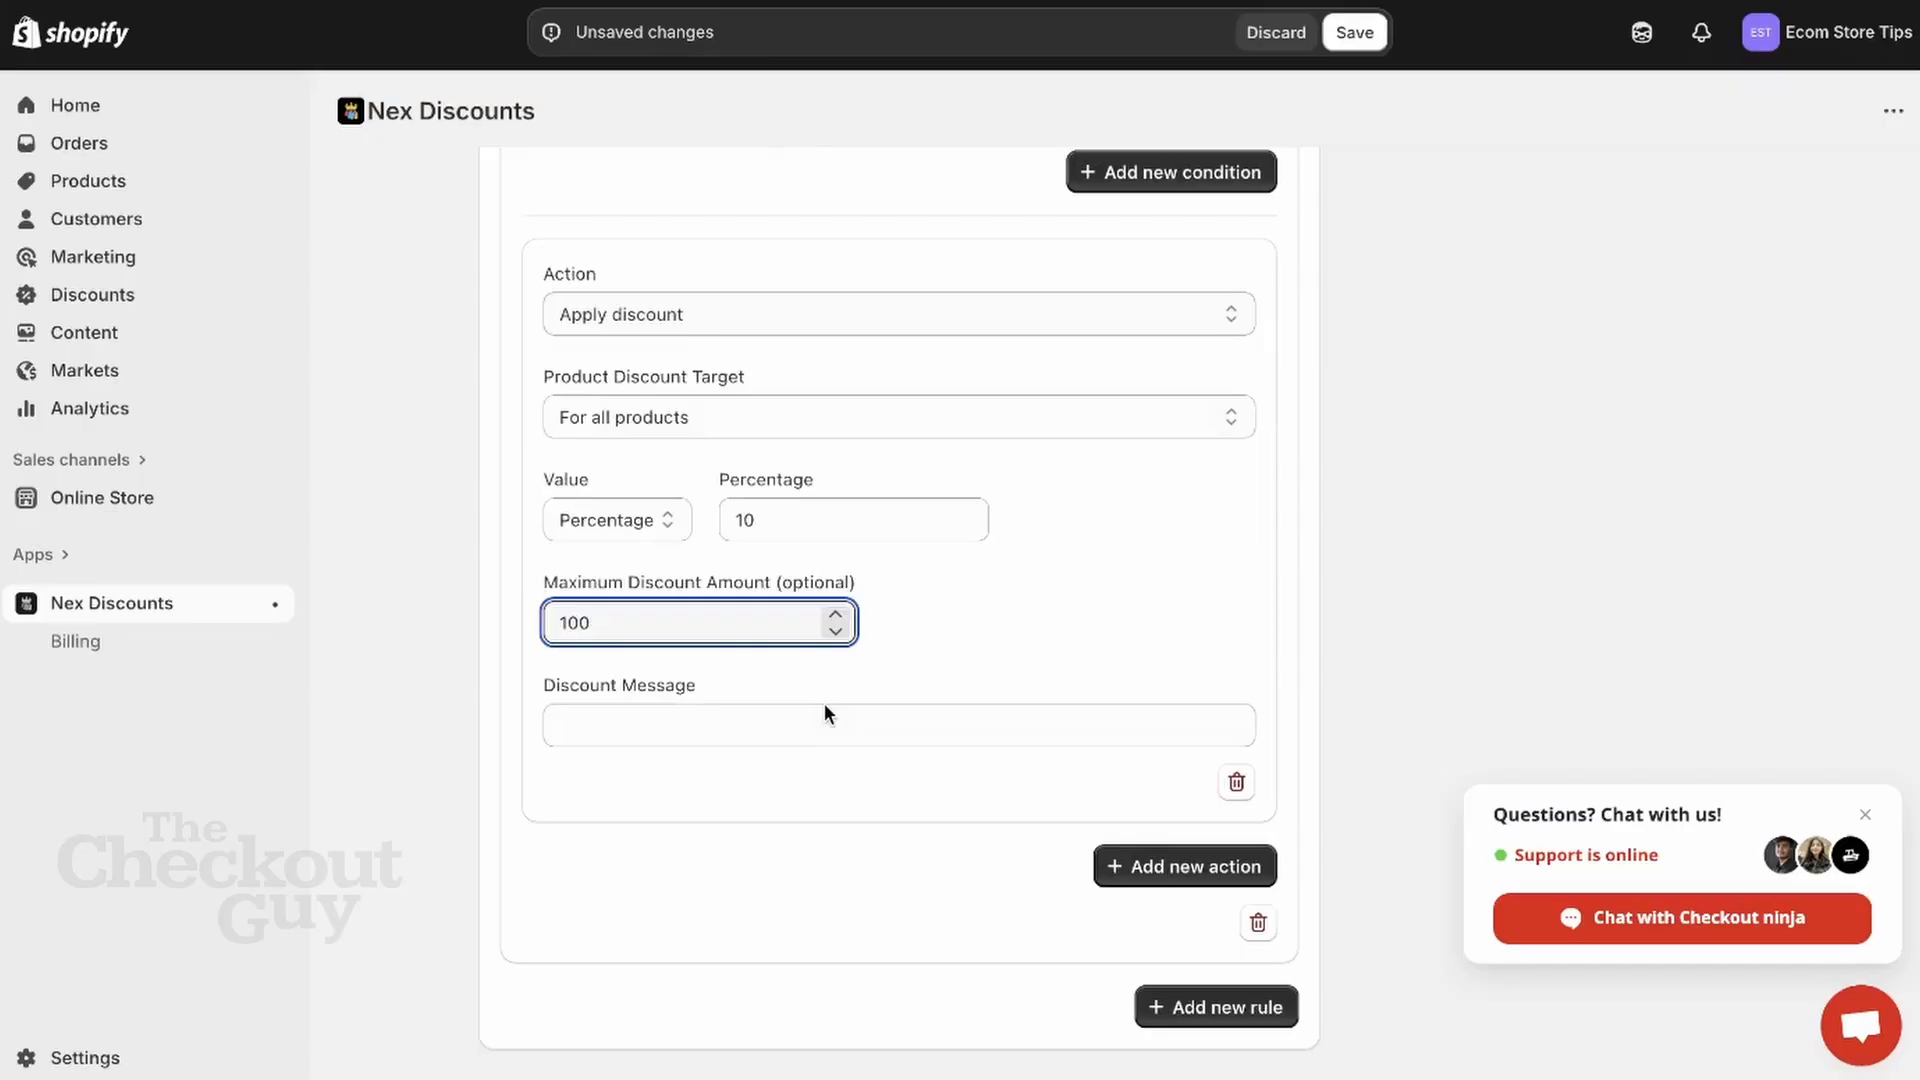
{"action": "left_click", "coordinate": [950, 687]}
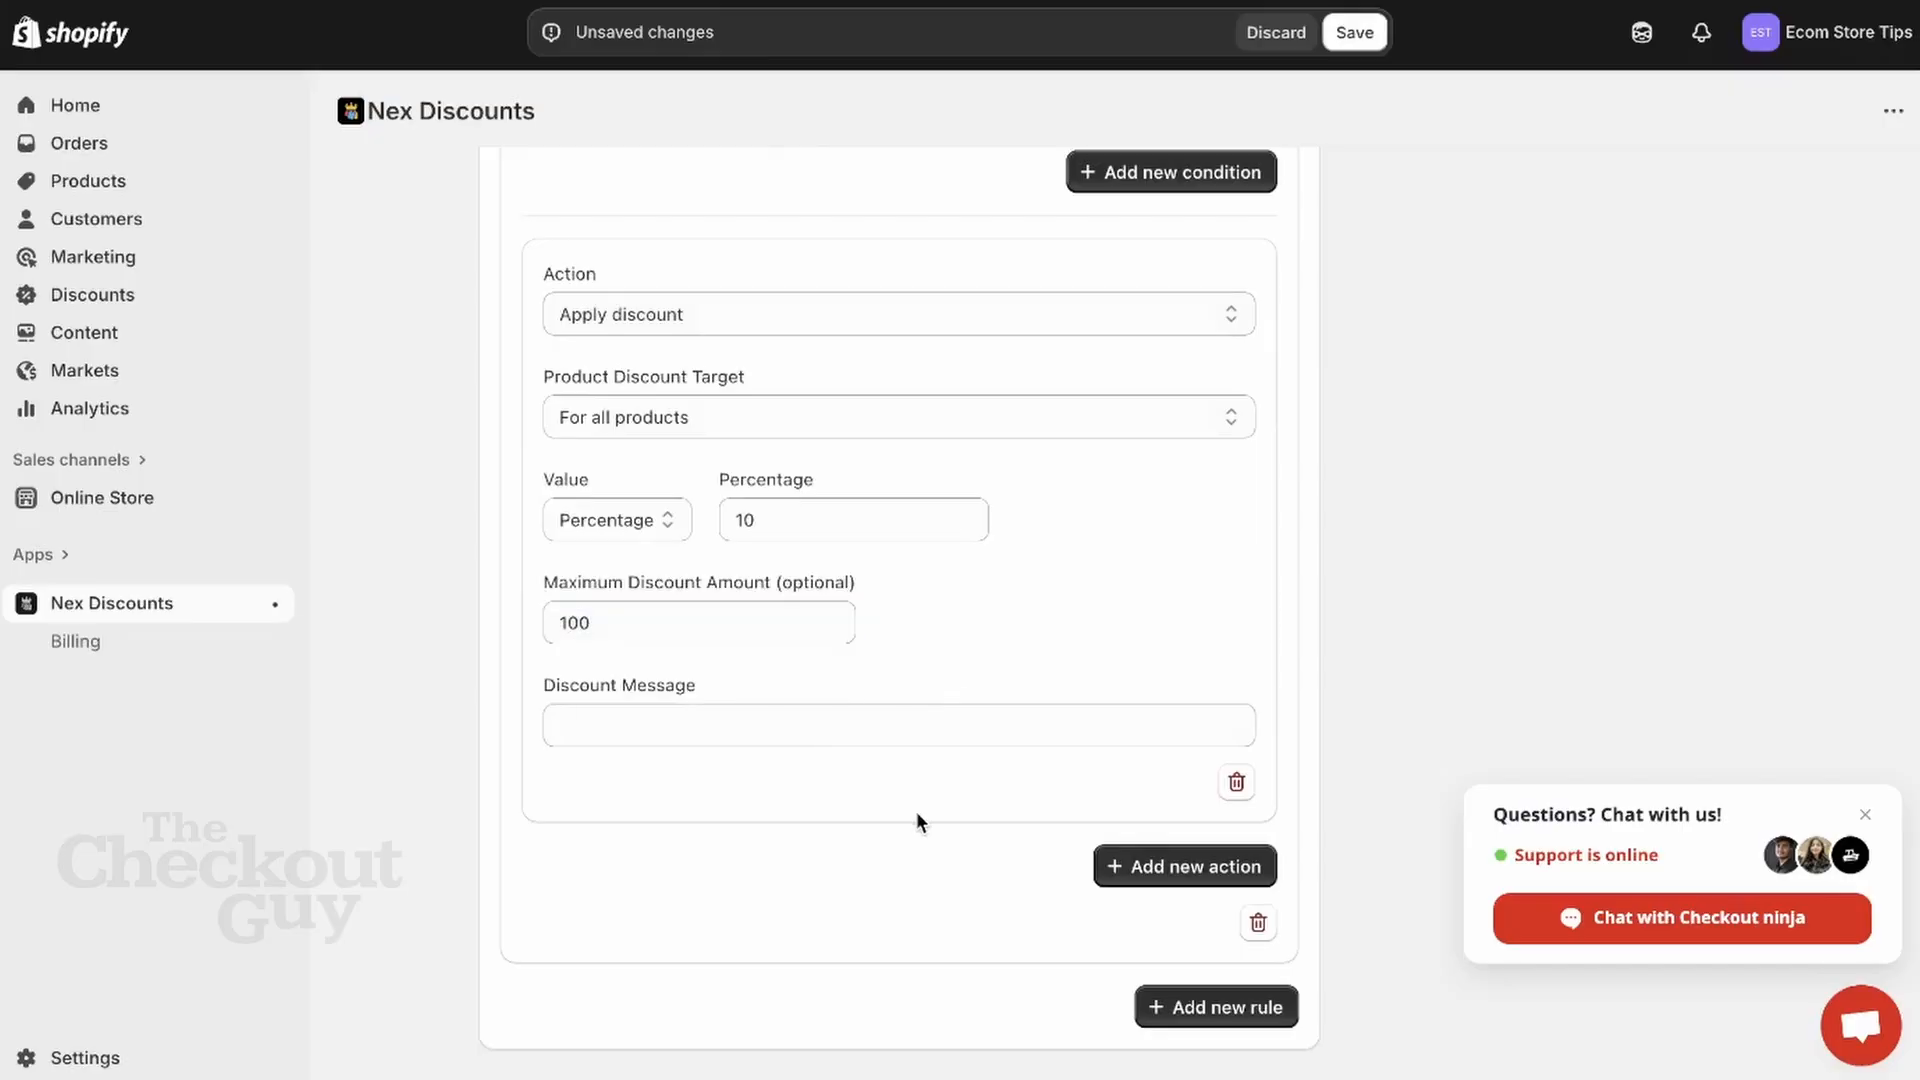
Step: Save the SALE10 product discount and open the store's list of discounts
{"action": "scroll", "coordinate": [916, 812], "scroll_direction": "up", "scroll_amount": 10}
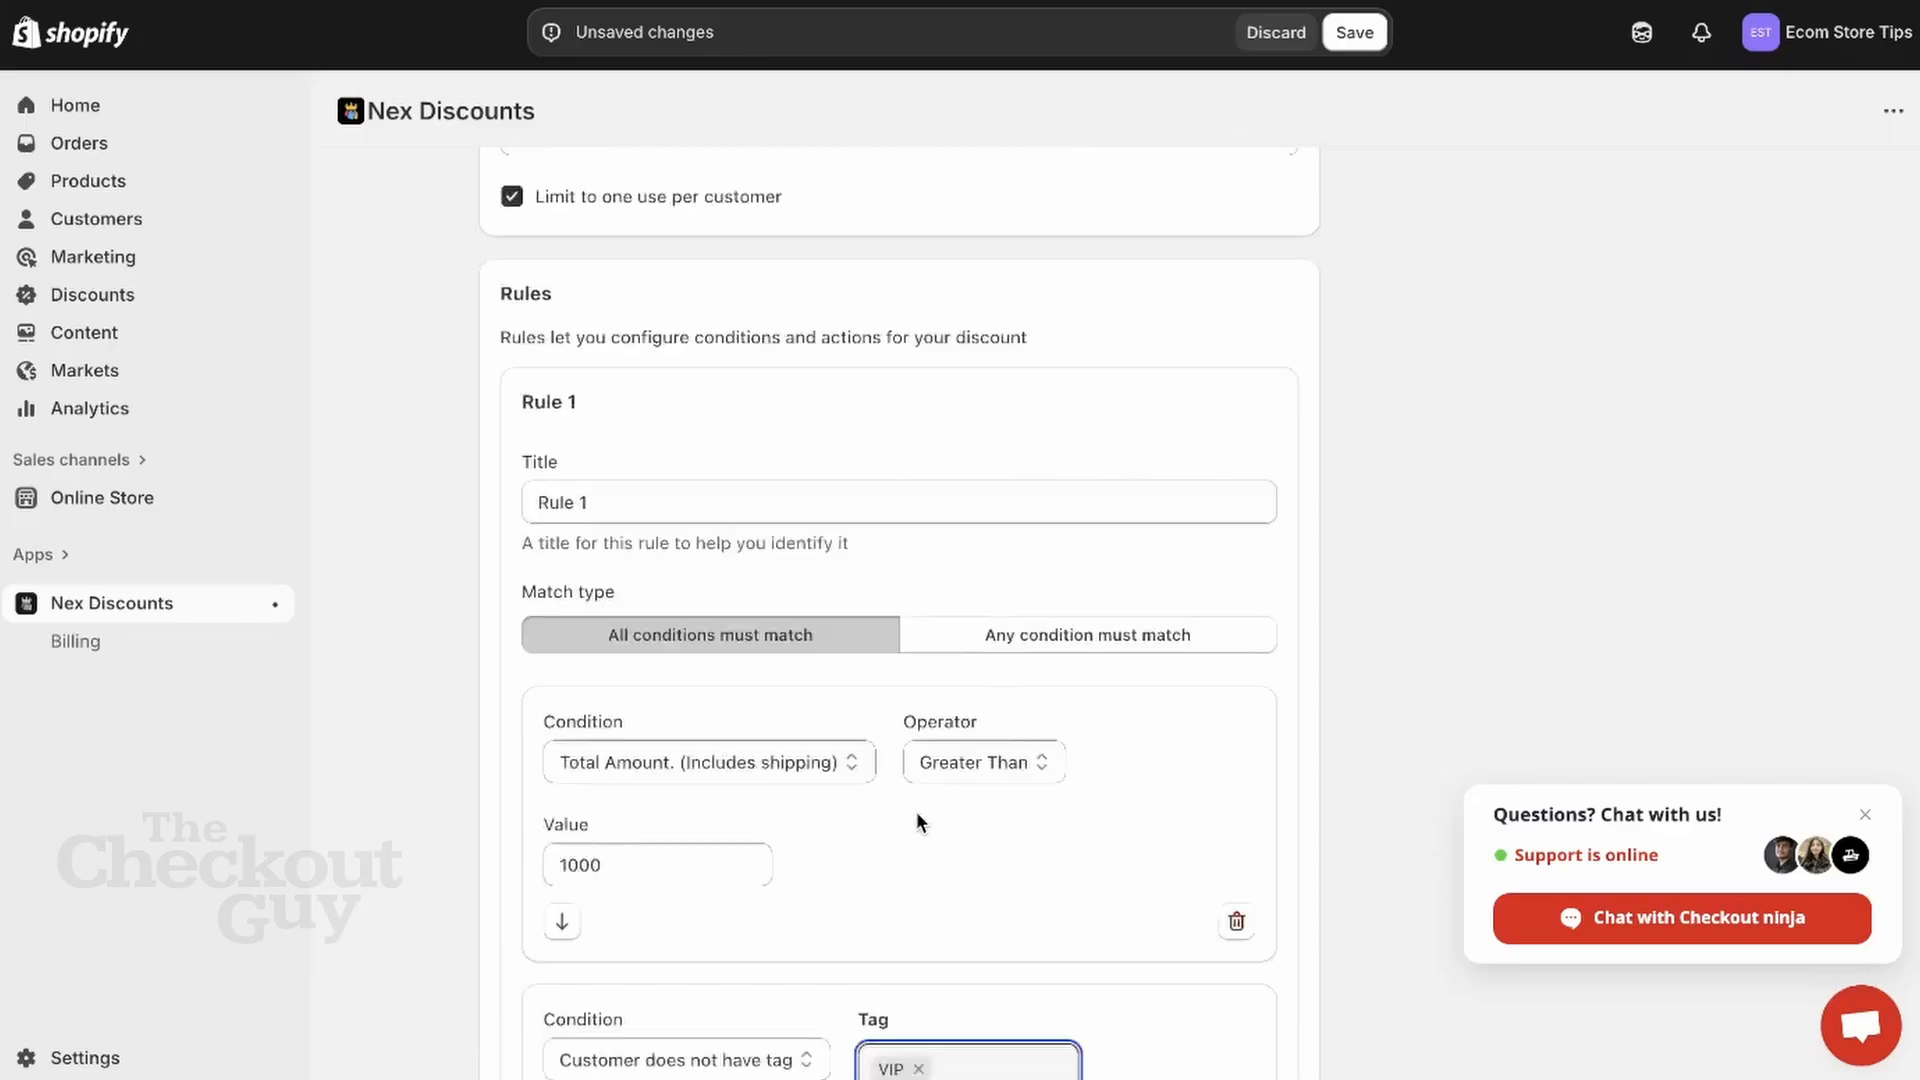
{"action": "scroll", "coordinate": [916, 812], "scroll_direction": "up", "scroll_amount": 5}
{"action": "left_click", "coordinate": [1355, 32]}
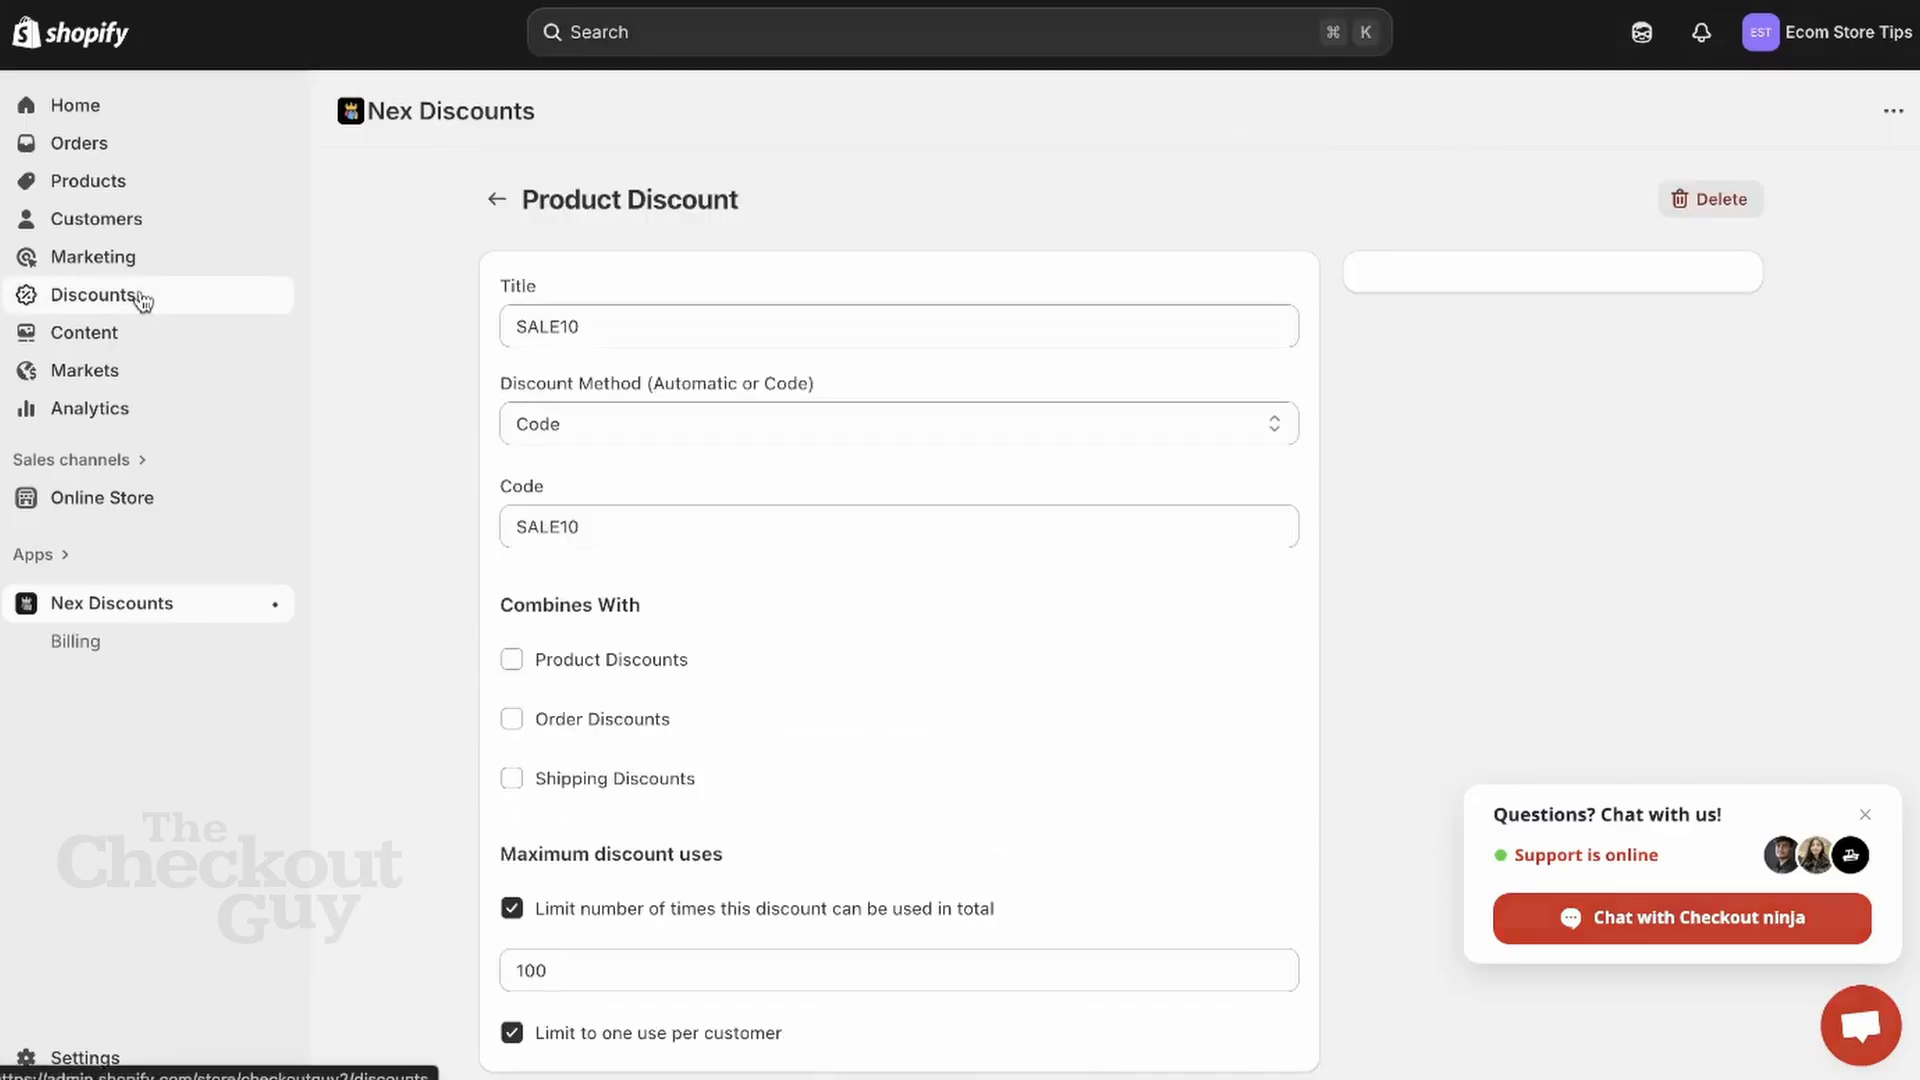
{"action": "left_click", "coordinate": [143, 301]}
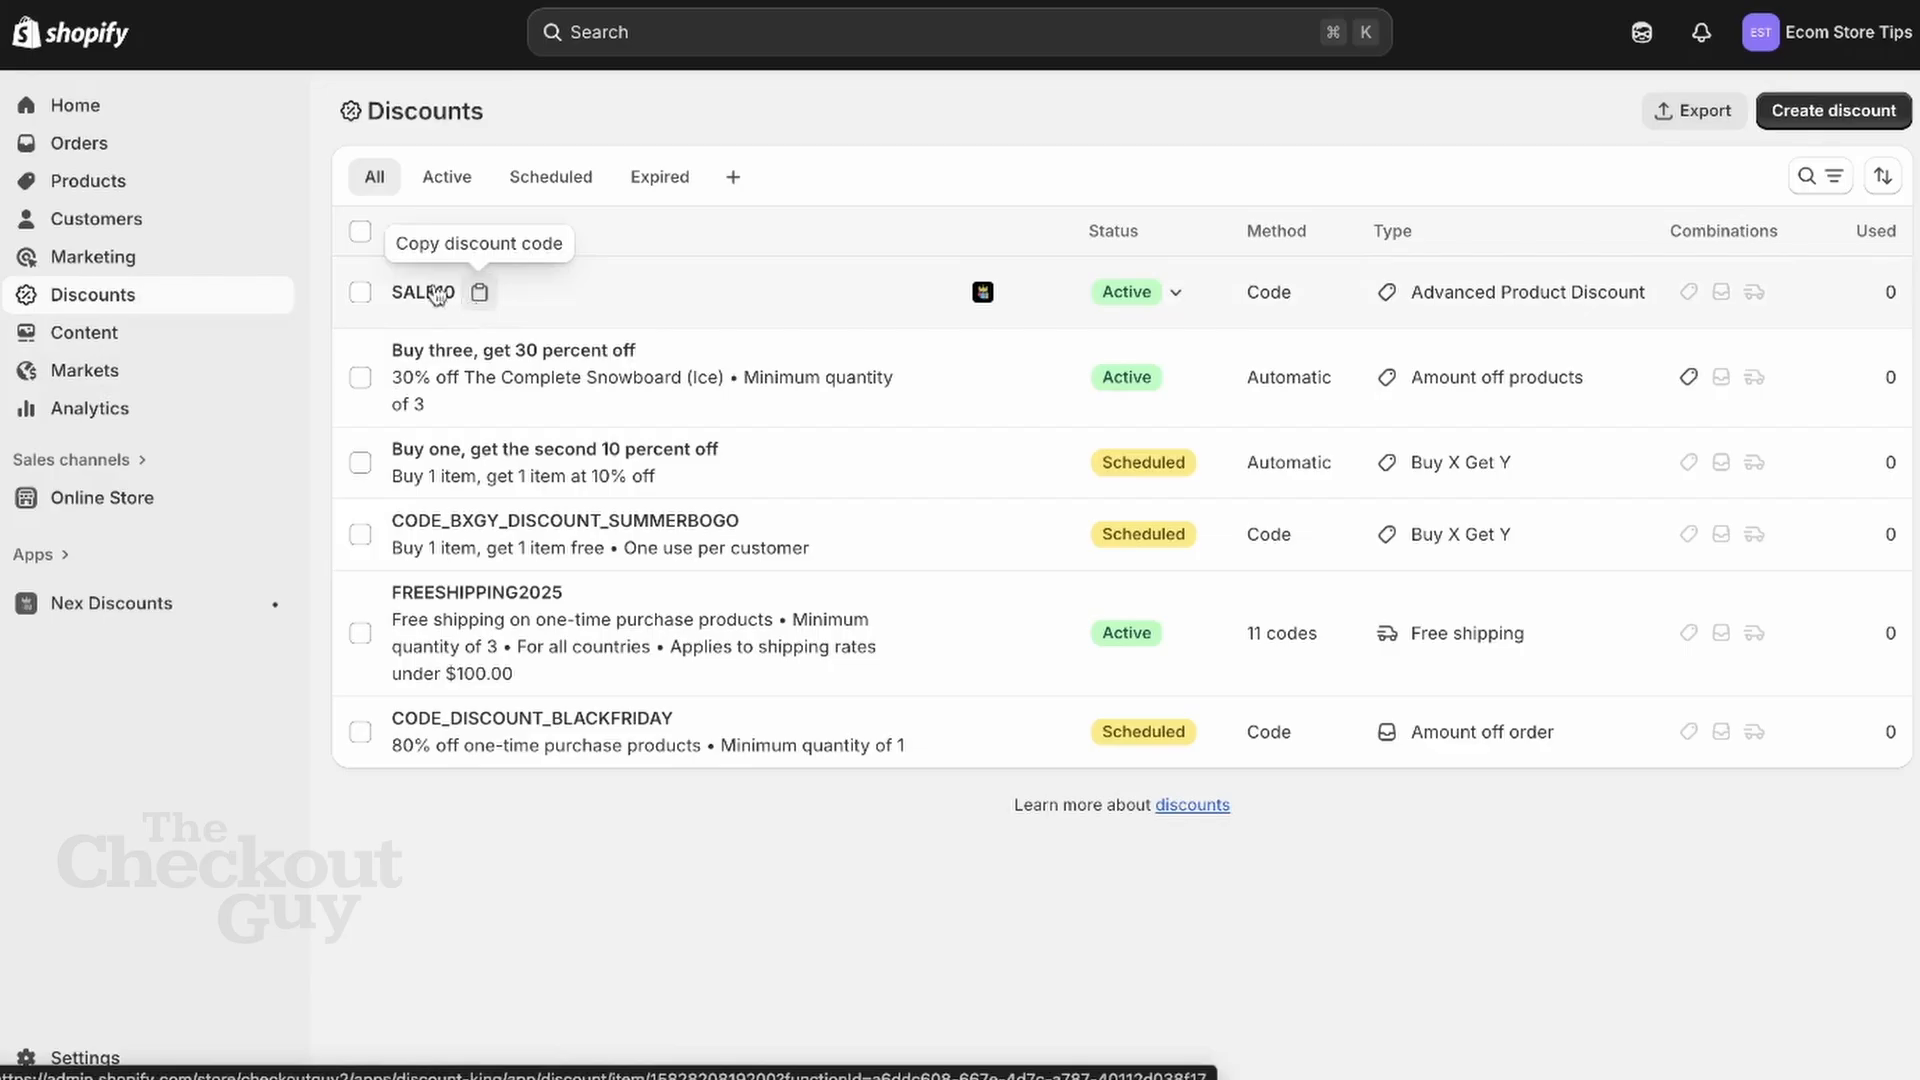
Step: Open the profile of the customer tagged VIP and copy the customer's email address
{"action": "left_click", "coordinate": [115, 218]}
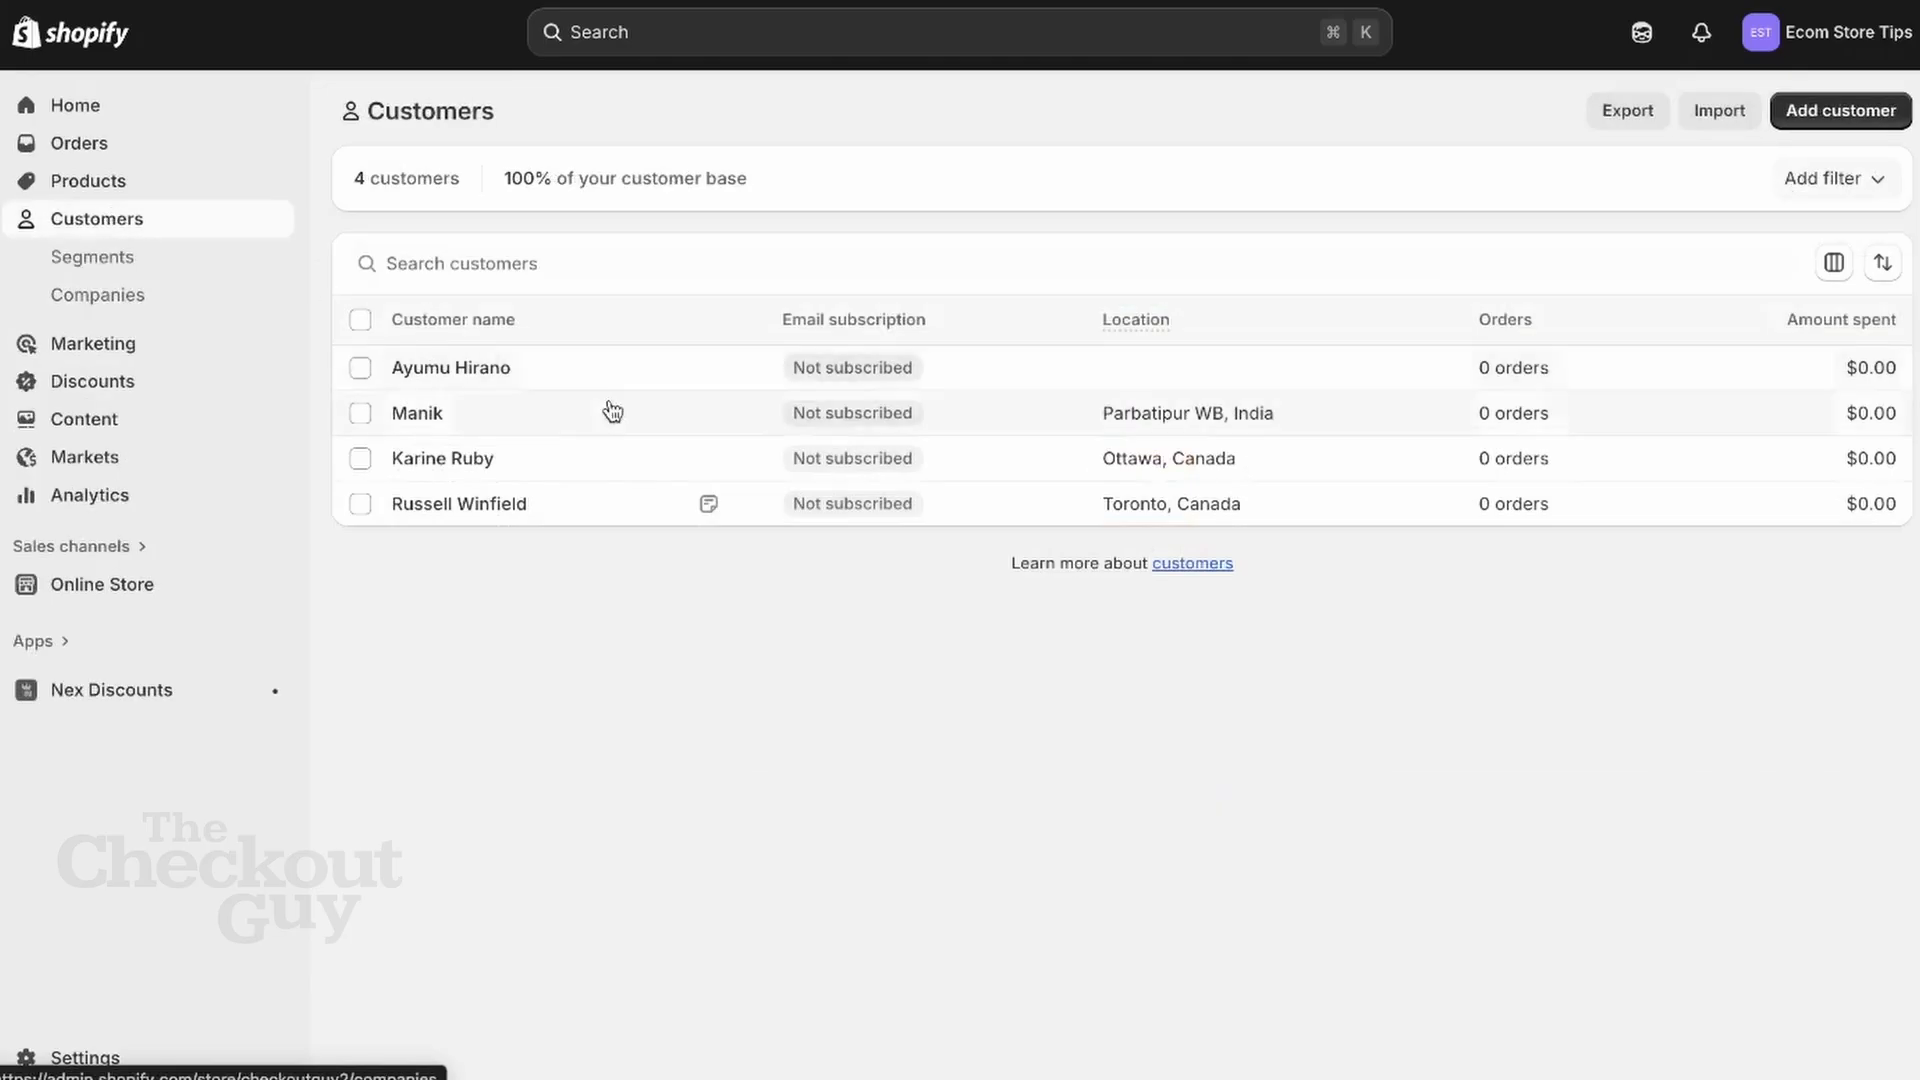
{"action": "left_click", "coordinate": [548, 366]}
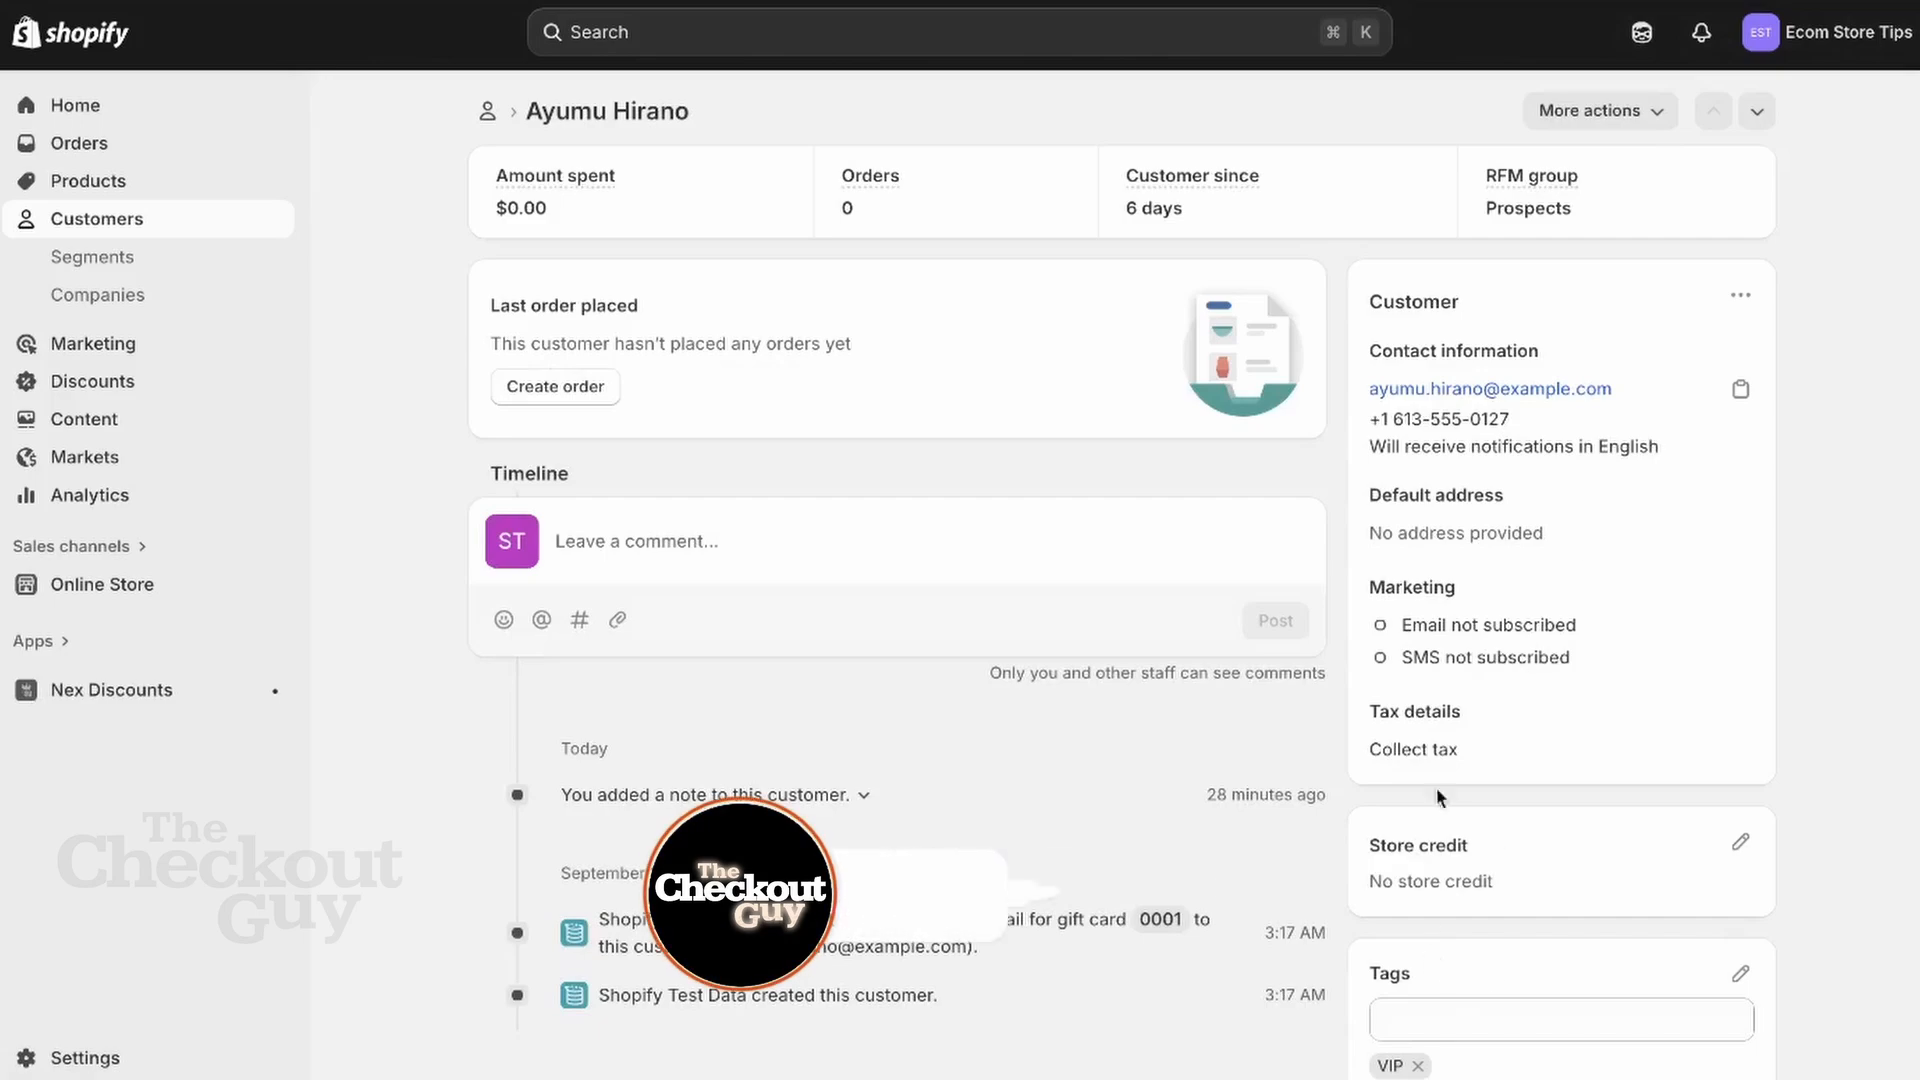
{"action": "left_click", "coordinate": [1740, 390]}
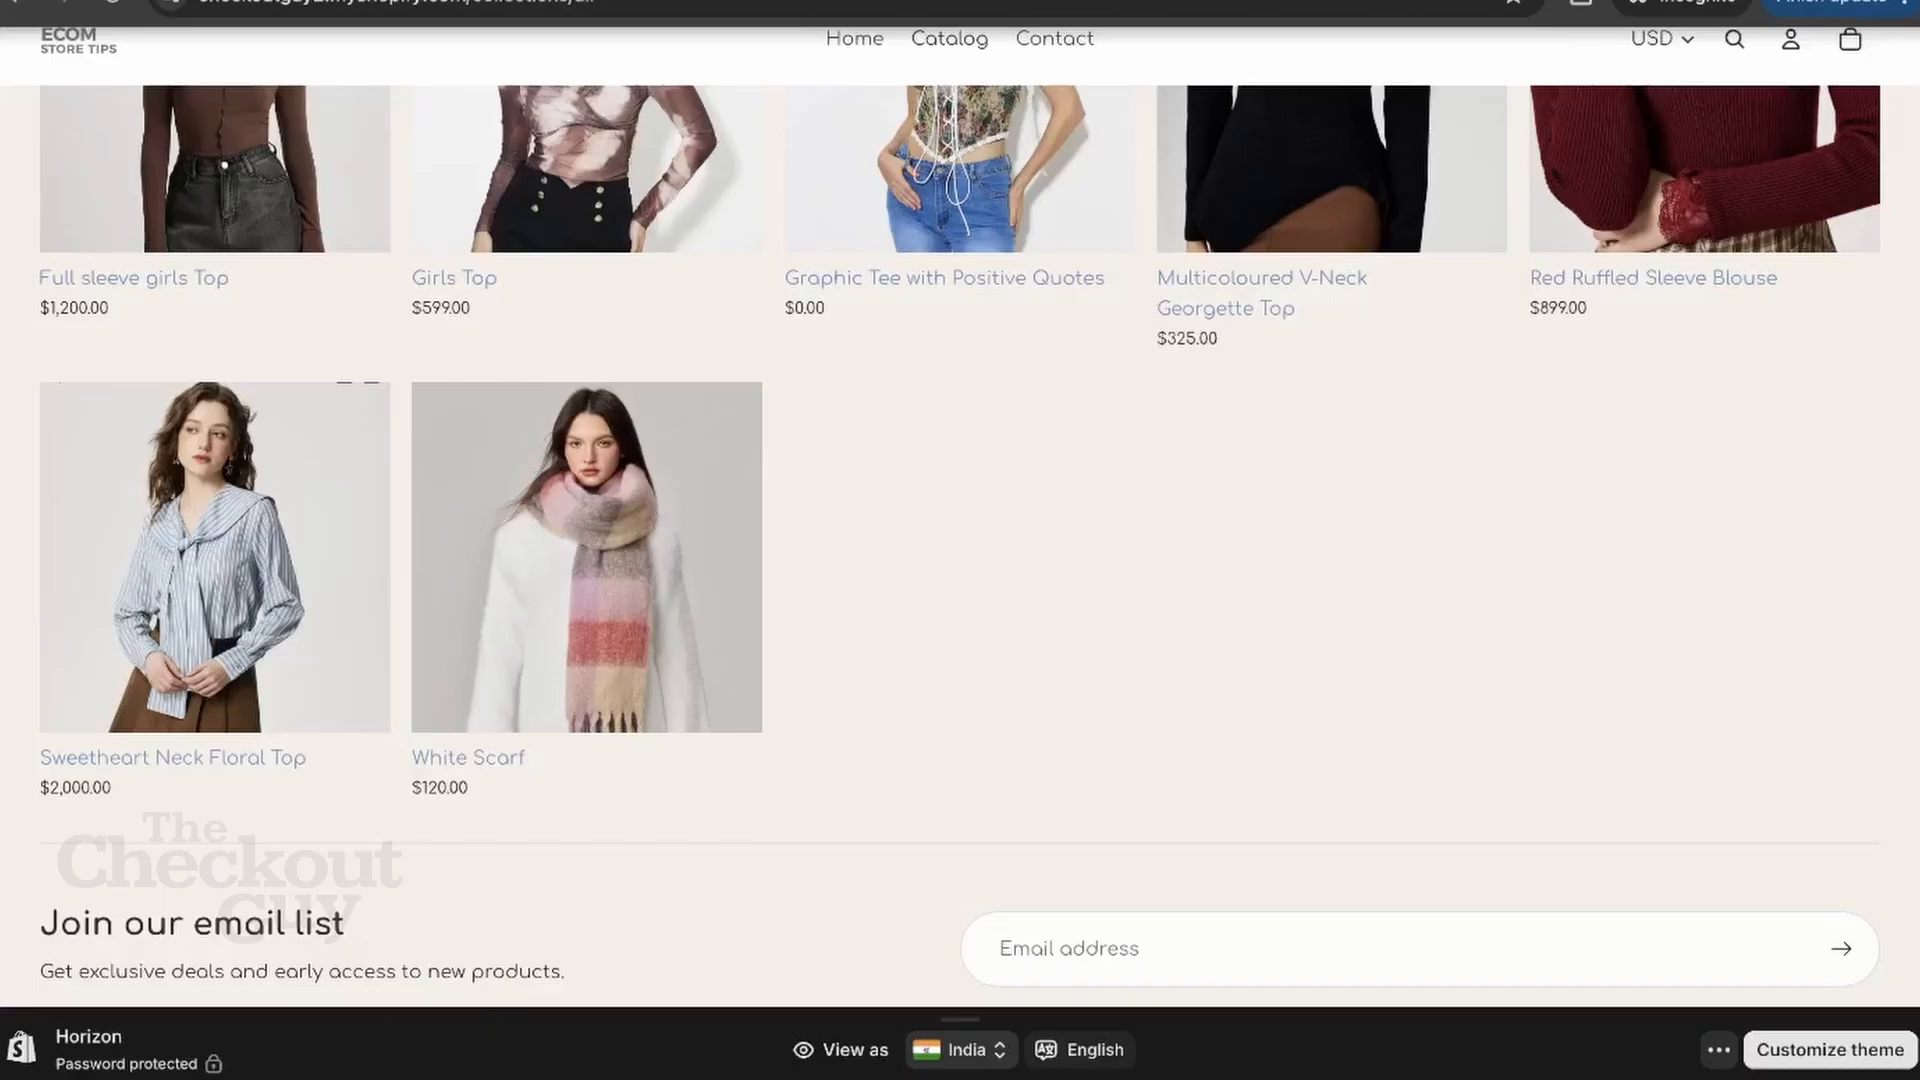
Step: Switch to the online store's catalog, open the Girls Top product and start an immediate checkout for it
{"action": "scroll", "coordinate": [703, 309], "scroll_direction": "up", "scroll_amount": 3}
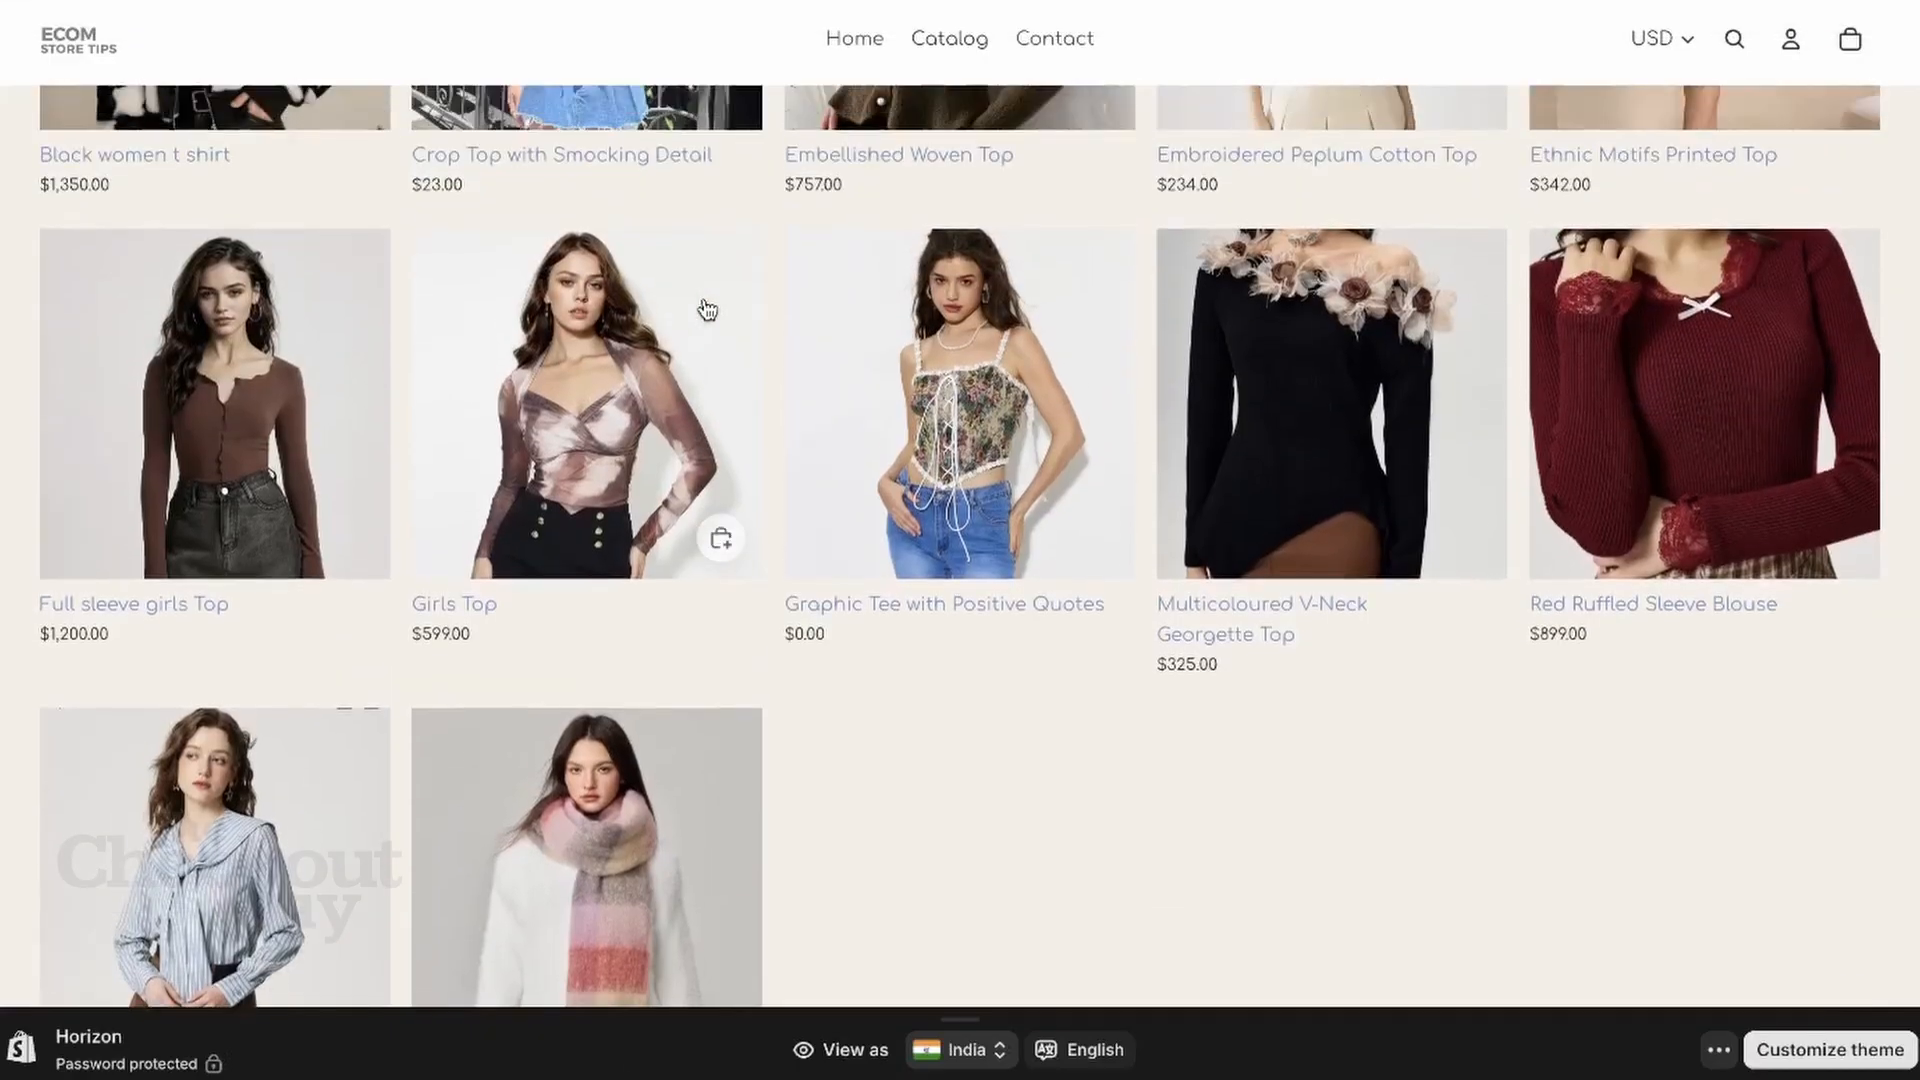
{"action": "scroll", "coordinate": [706, 309], "scroll_direction": "down", "scroll_amount": 1}
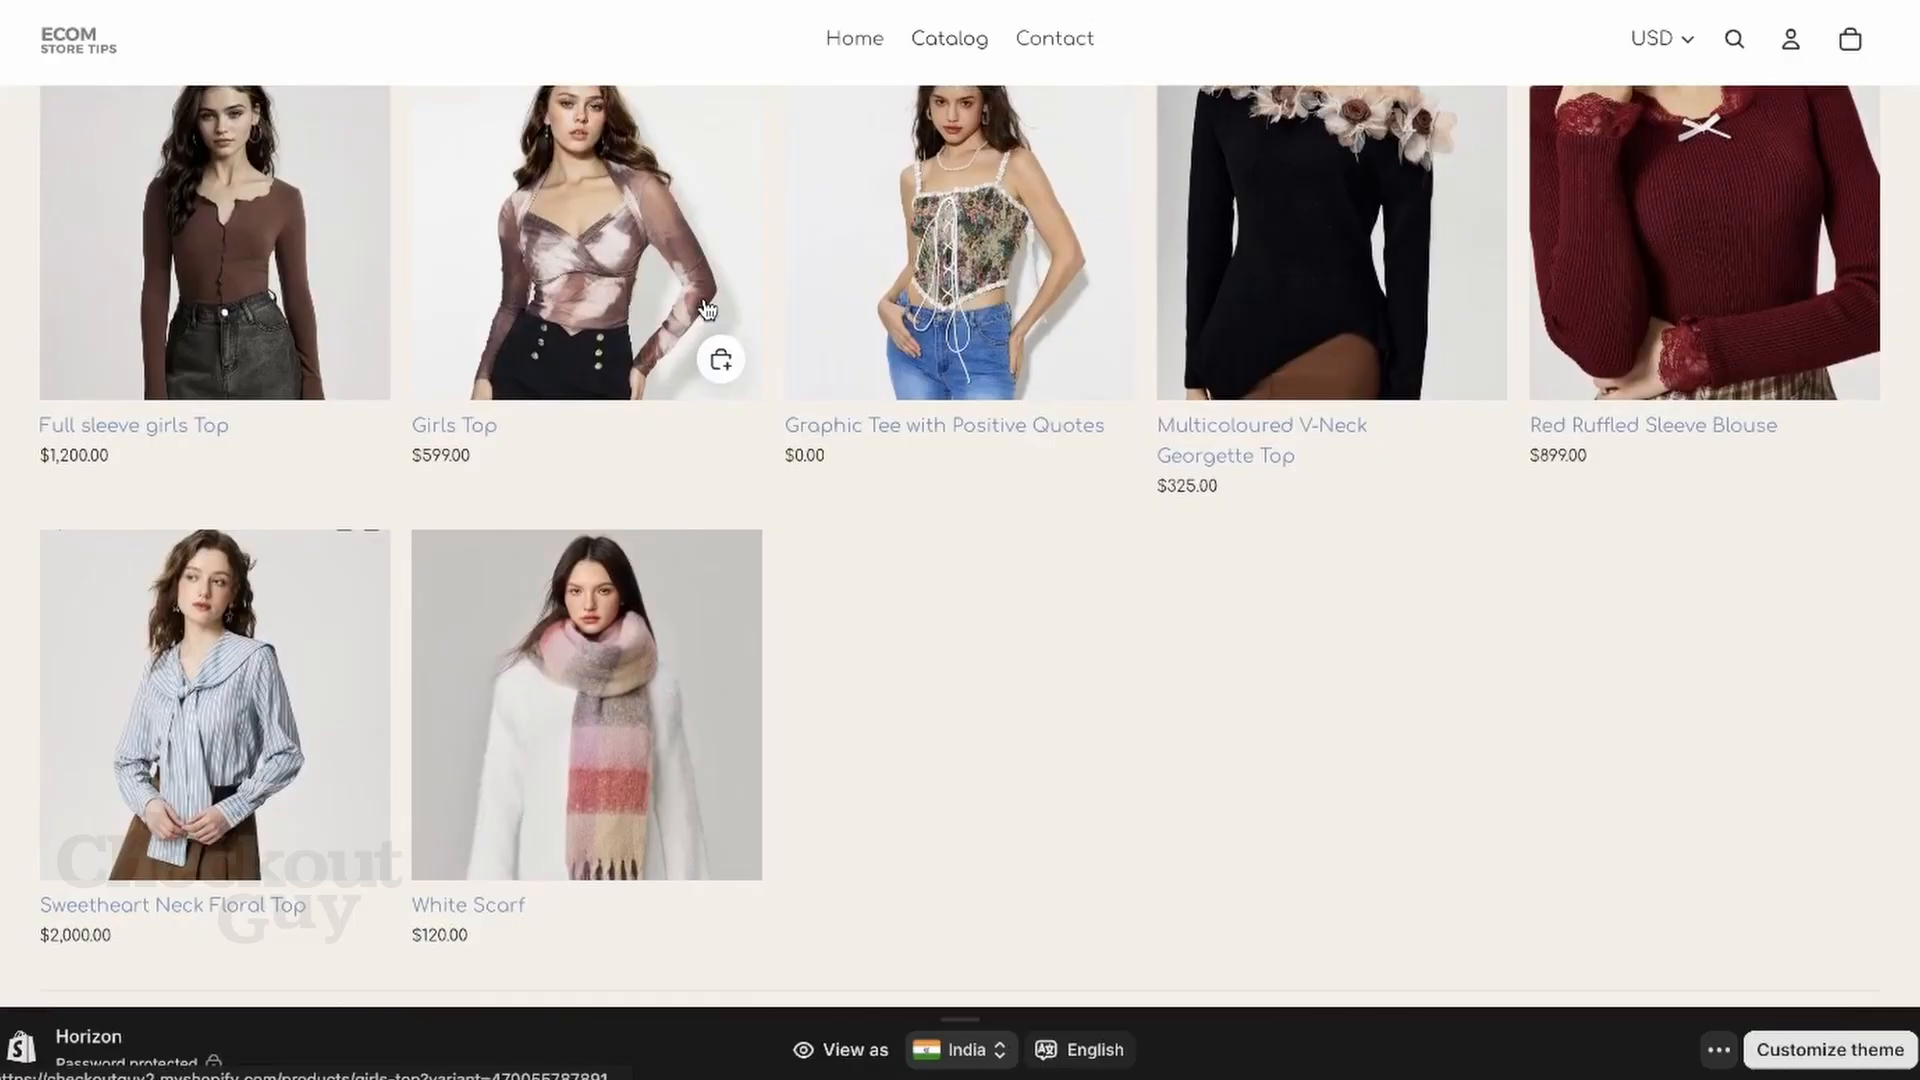
{"action": "left_click", "coordinate": [620, 290]}
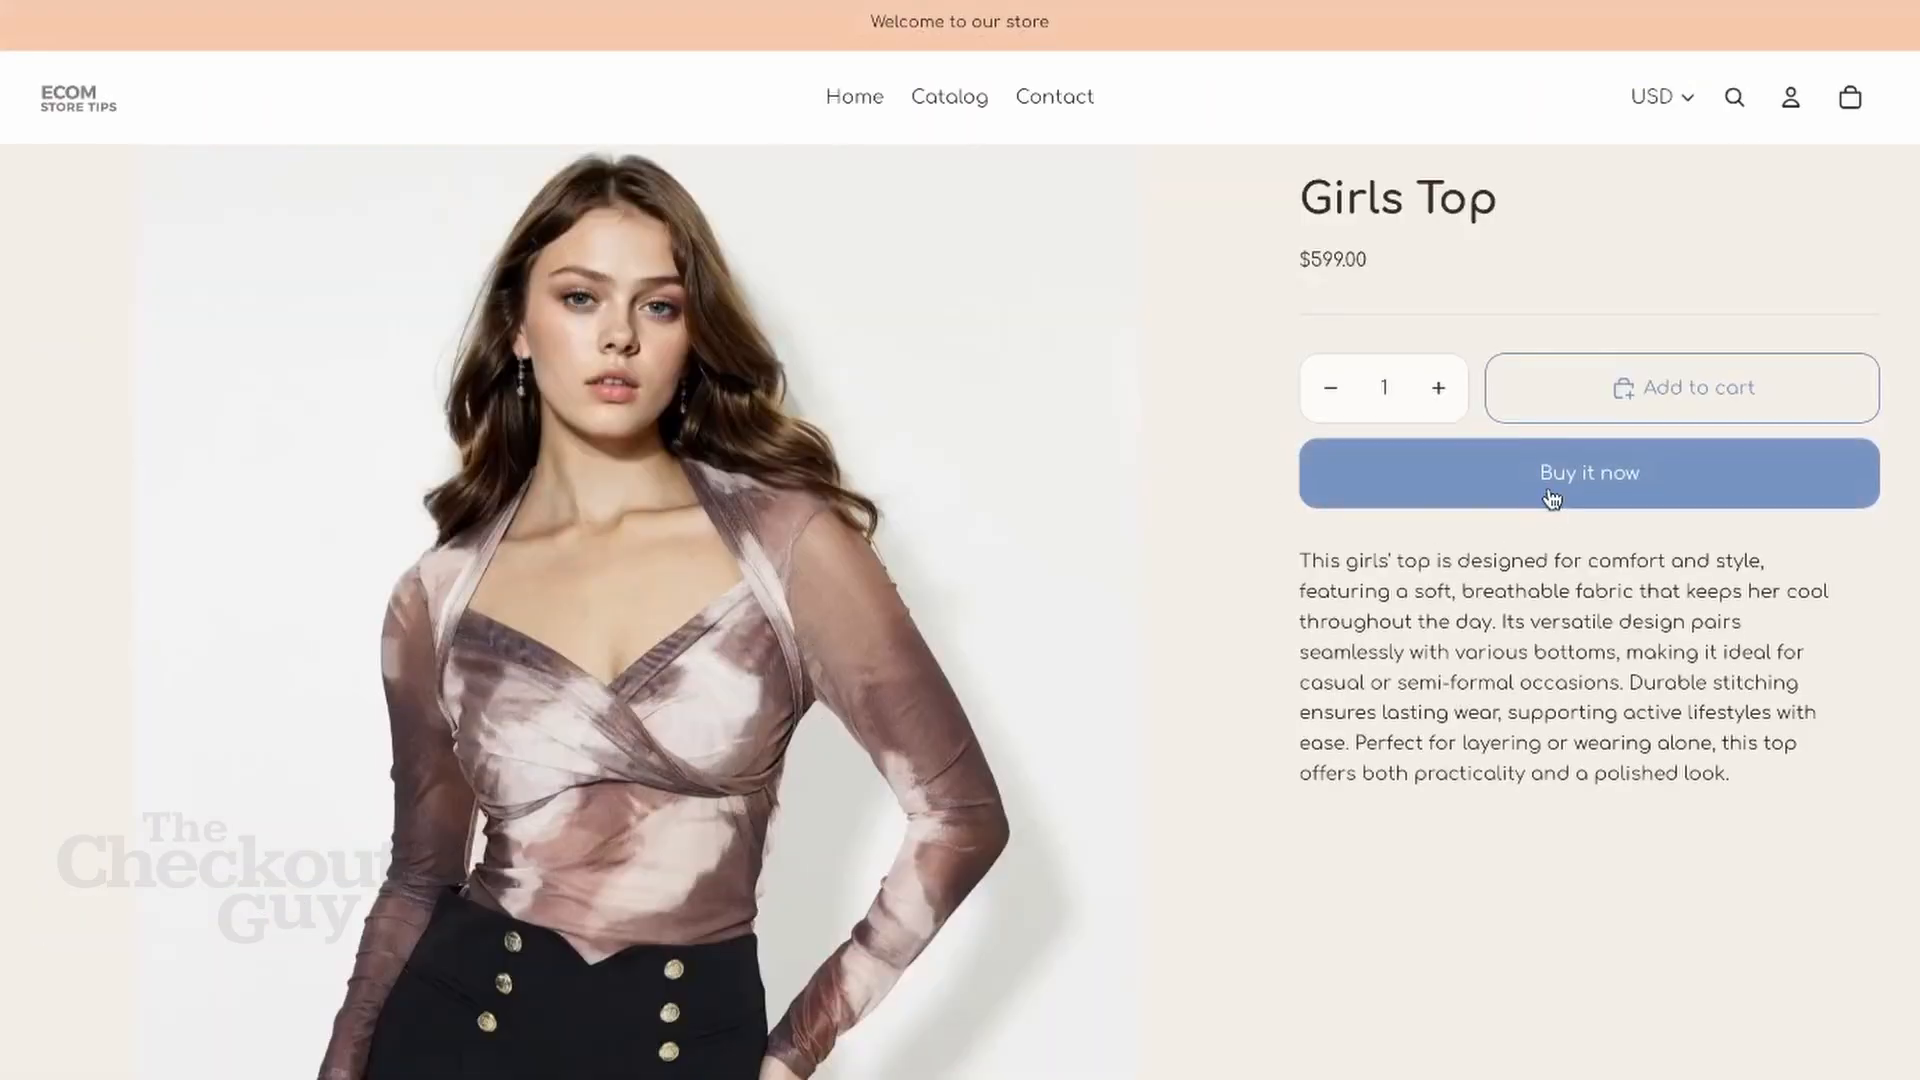
{"action": "left_click", "coordinate": [1551, 497]}
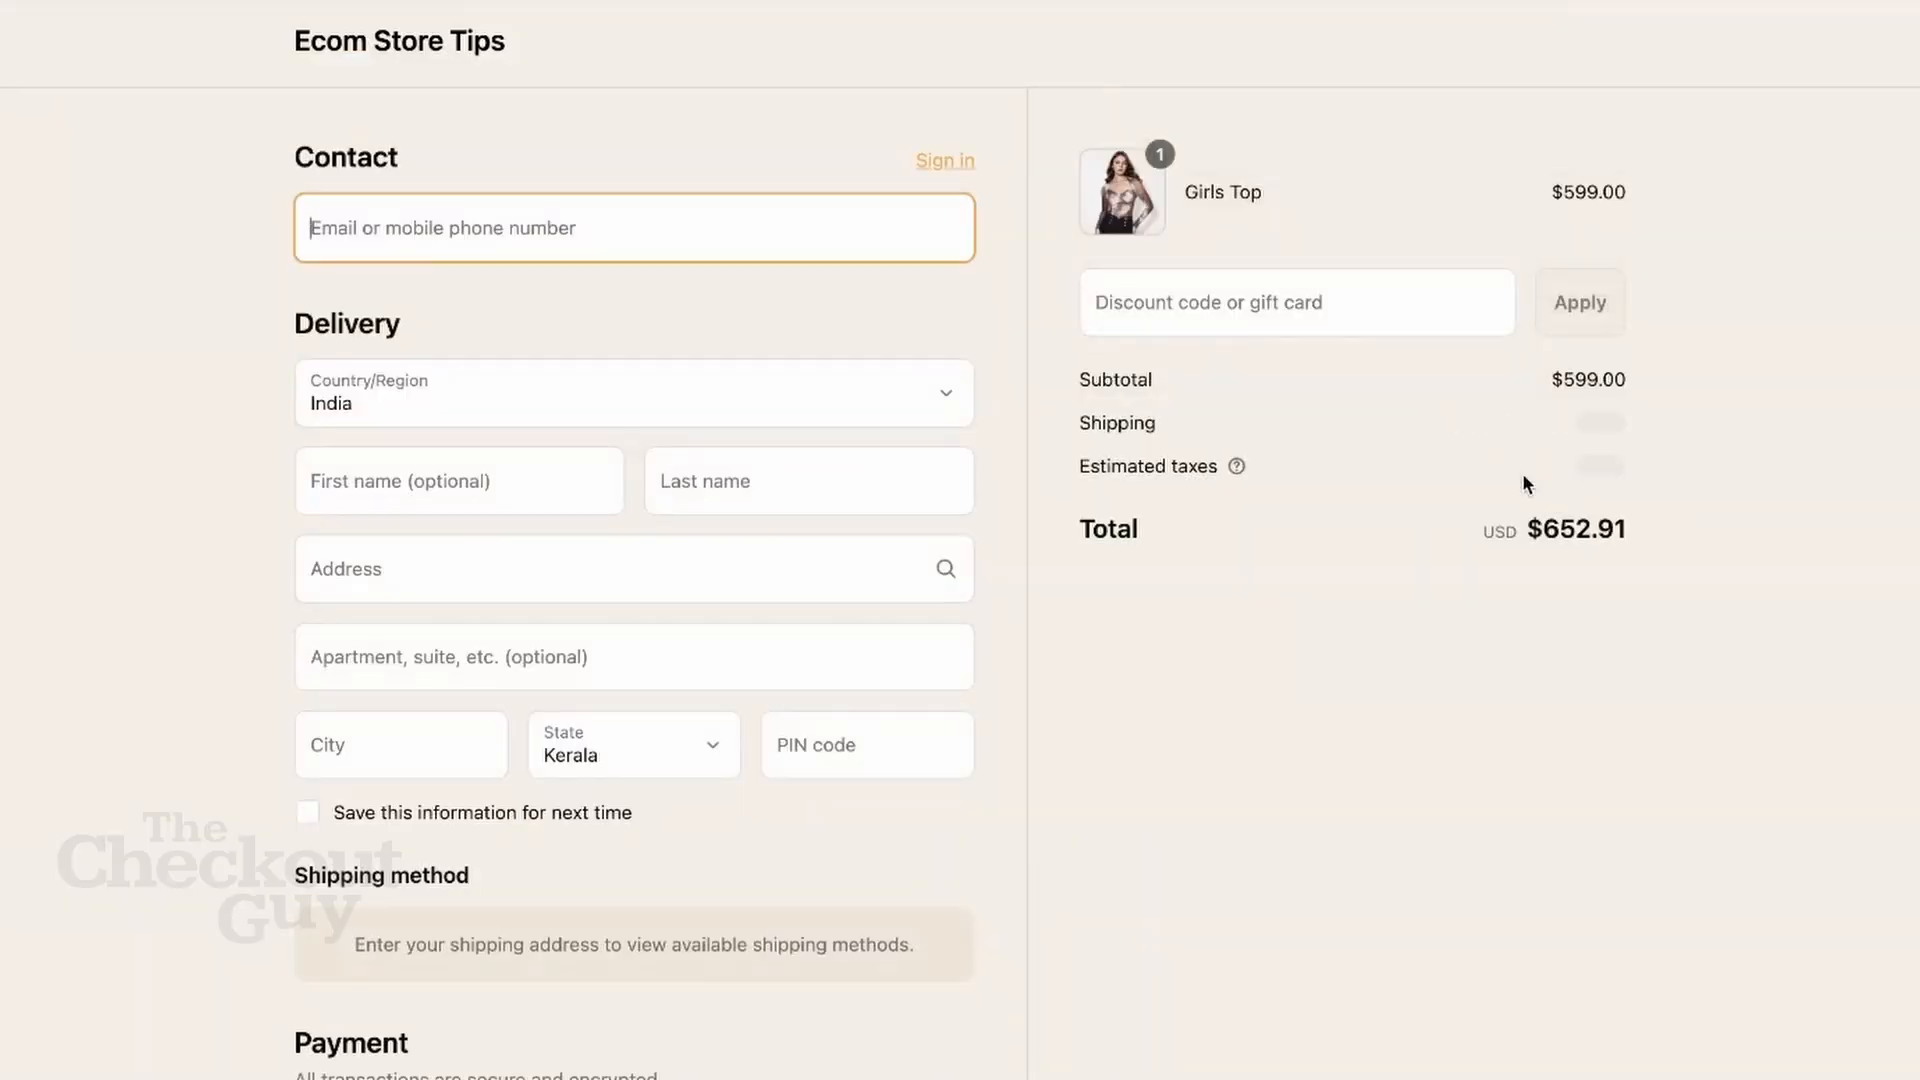
Step: Try to apply the discount code SALE10 to the Girls Top order at checkout
{"action": "left_click", "coordinate": [1395, 312]}
{"action": "type", "text": "SALE1"}
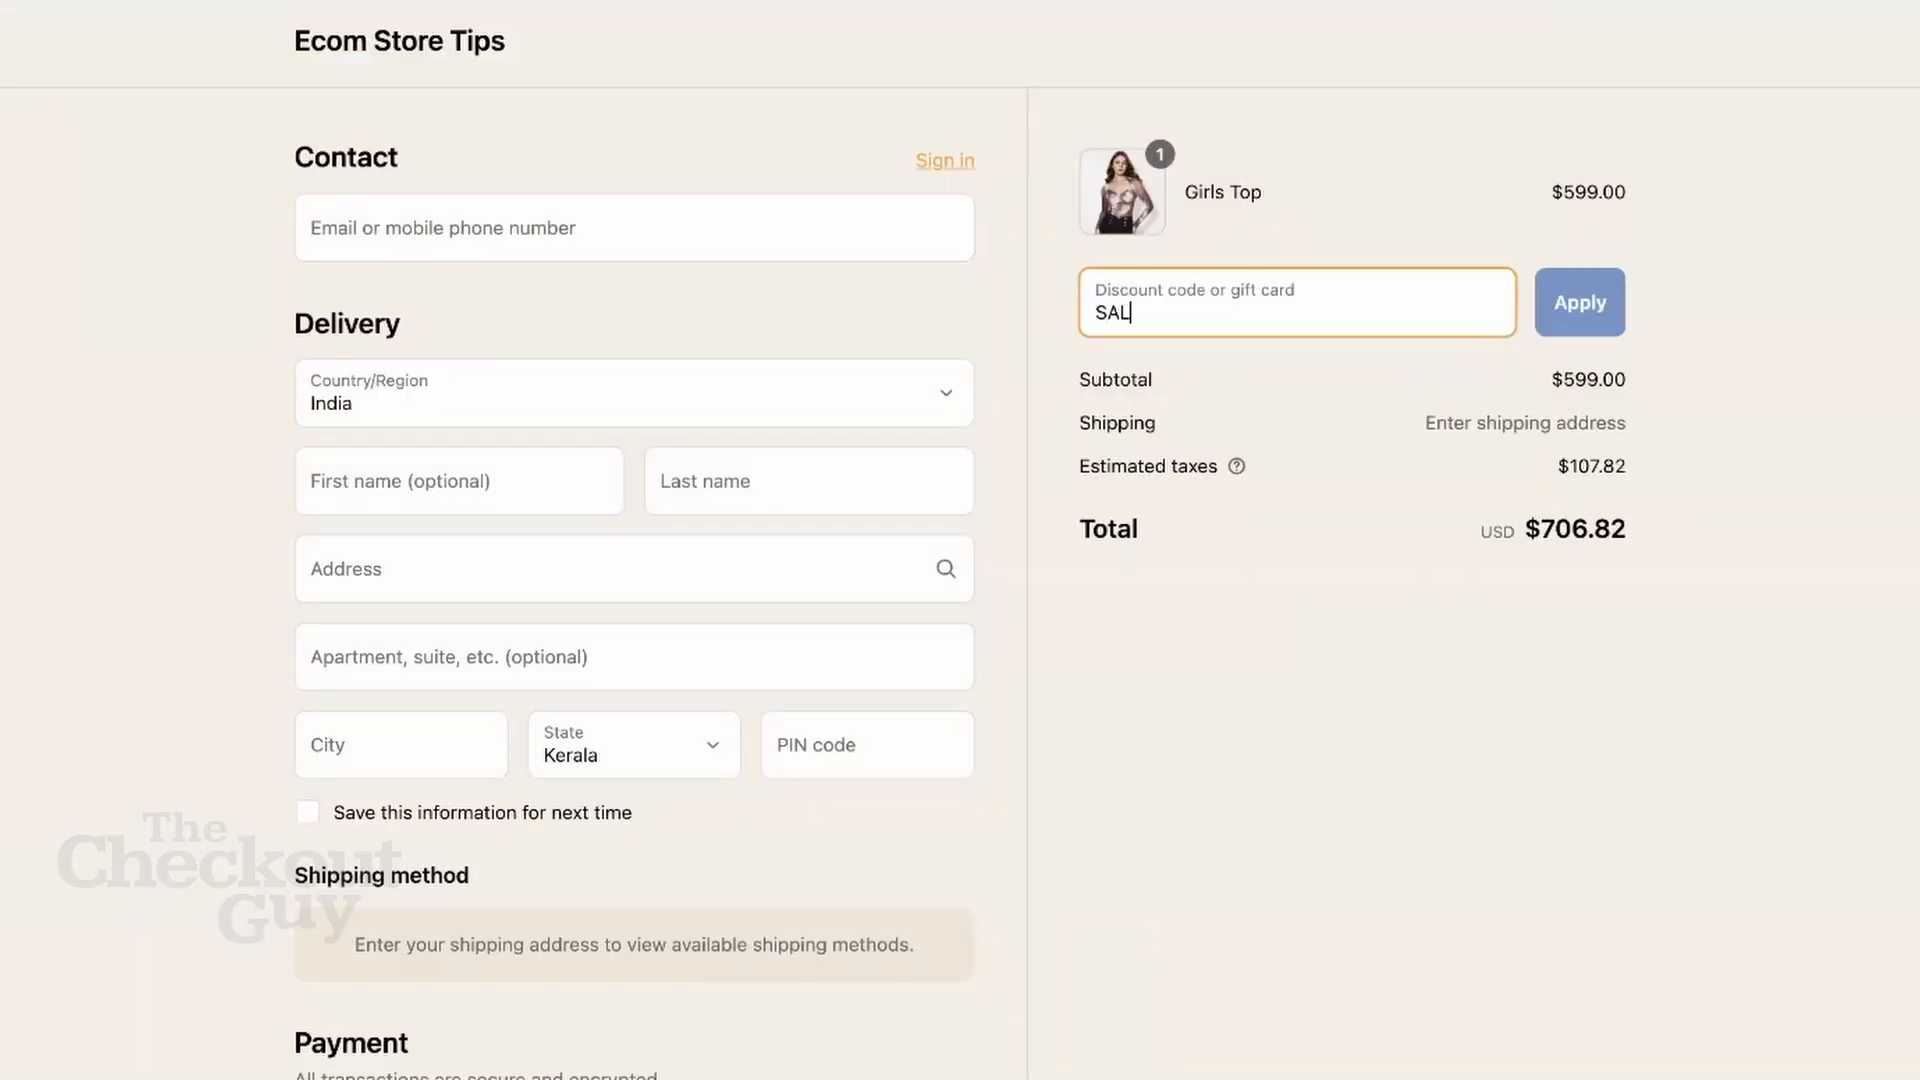
{"action": "type", "text": "0"}
{"action": "left_click", "coordinate": [1619, 290]}
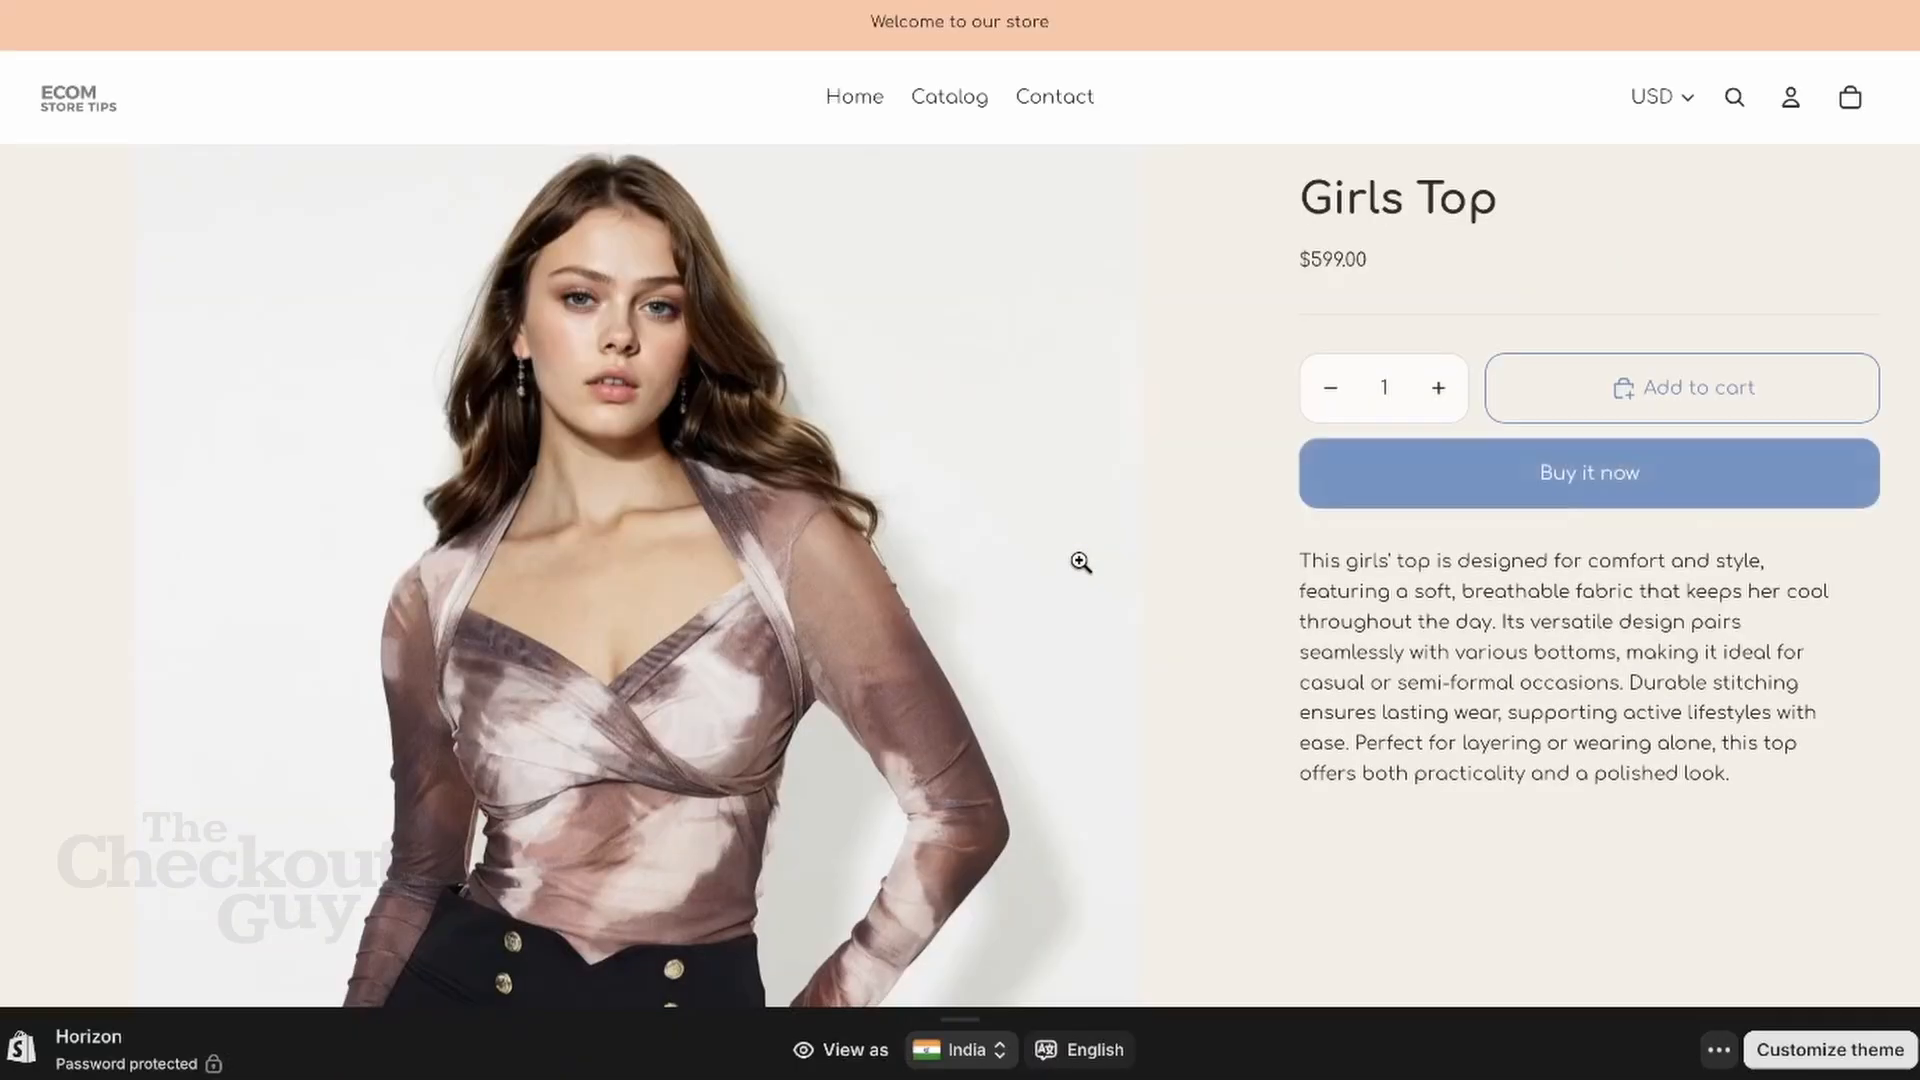
Step: Return to the catalog, open the Sweetheart Neck Floral Top product and start an immediate checkout for it
{"action": "left_click", "coordinate": [955, 99]}
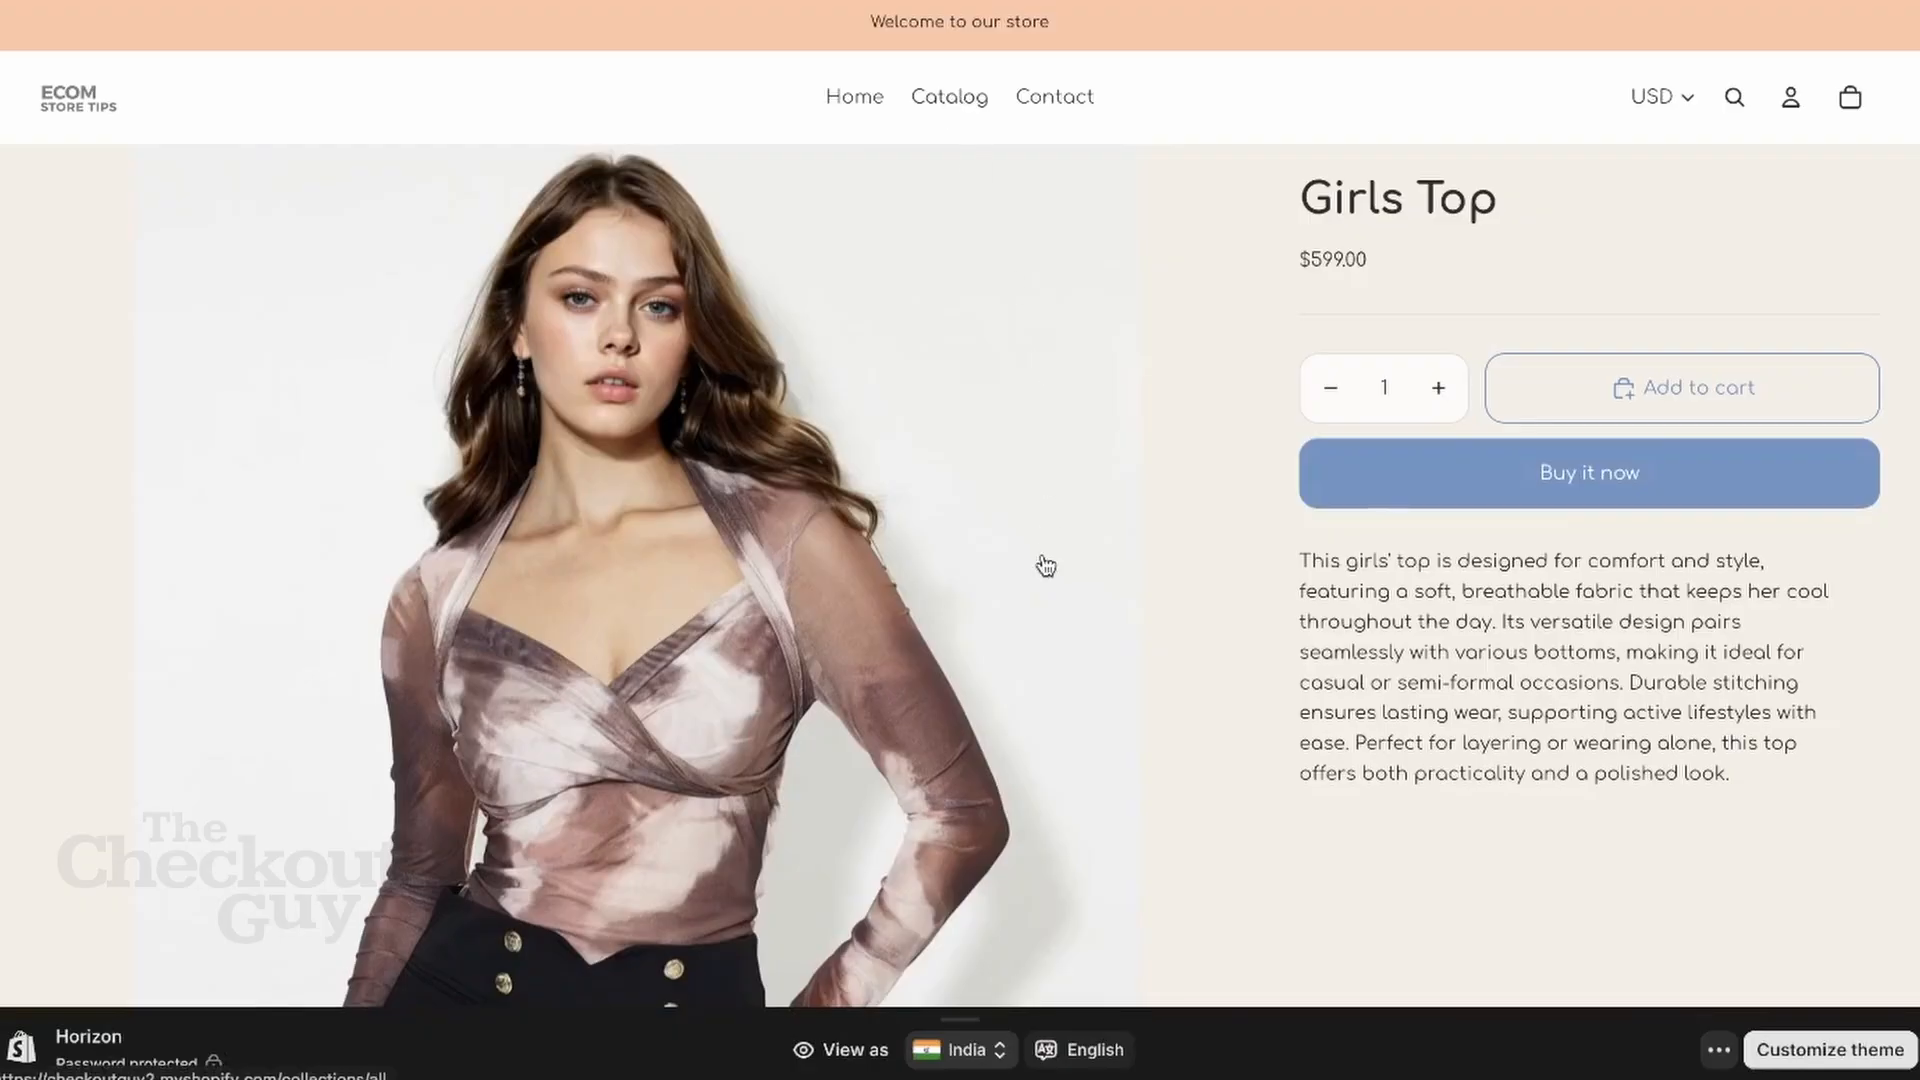
{"action": "scroll", "coordinate": [1042, 562], "scroll_direction": "down", "scroll_amount": 8}
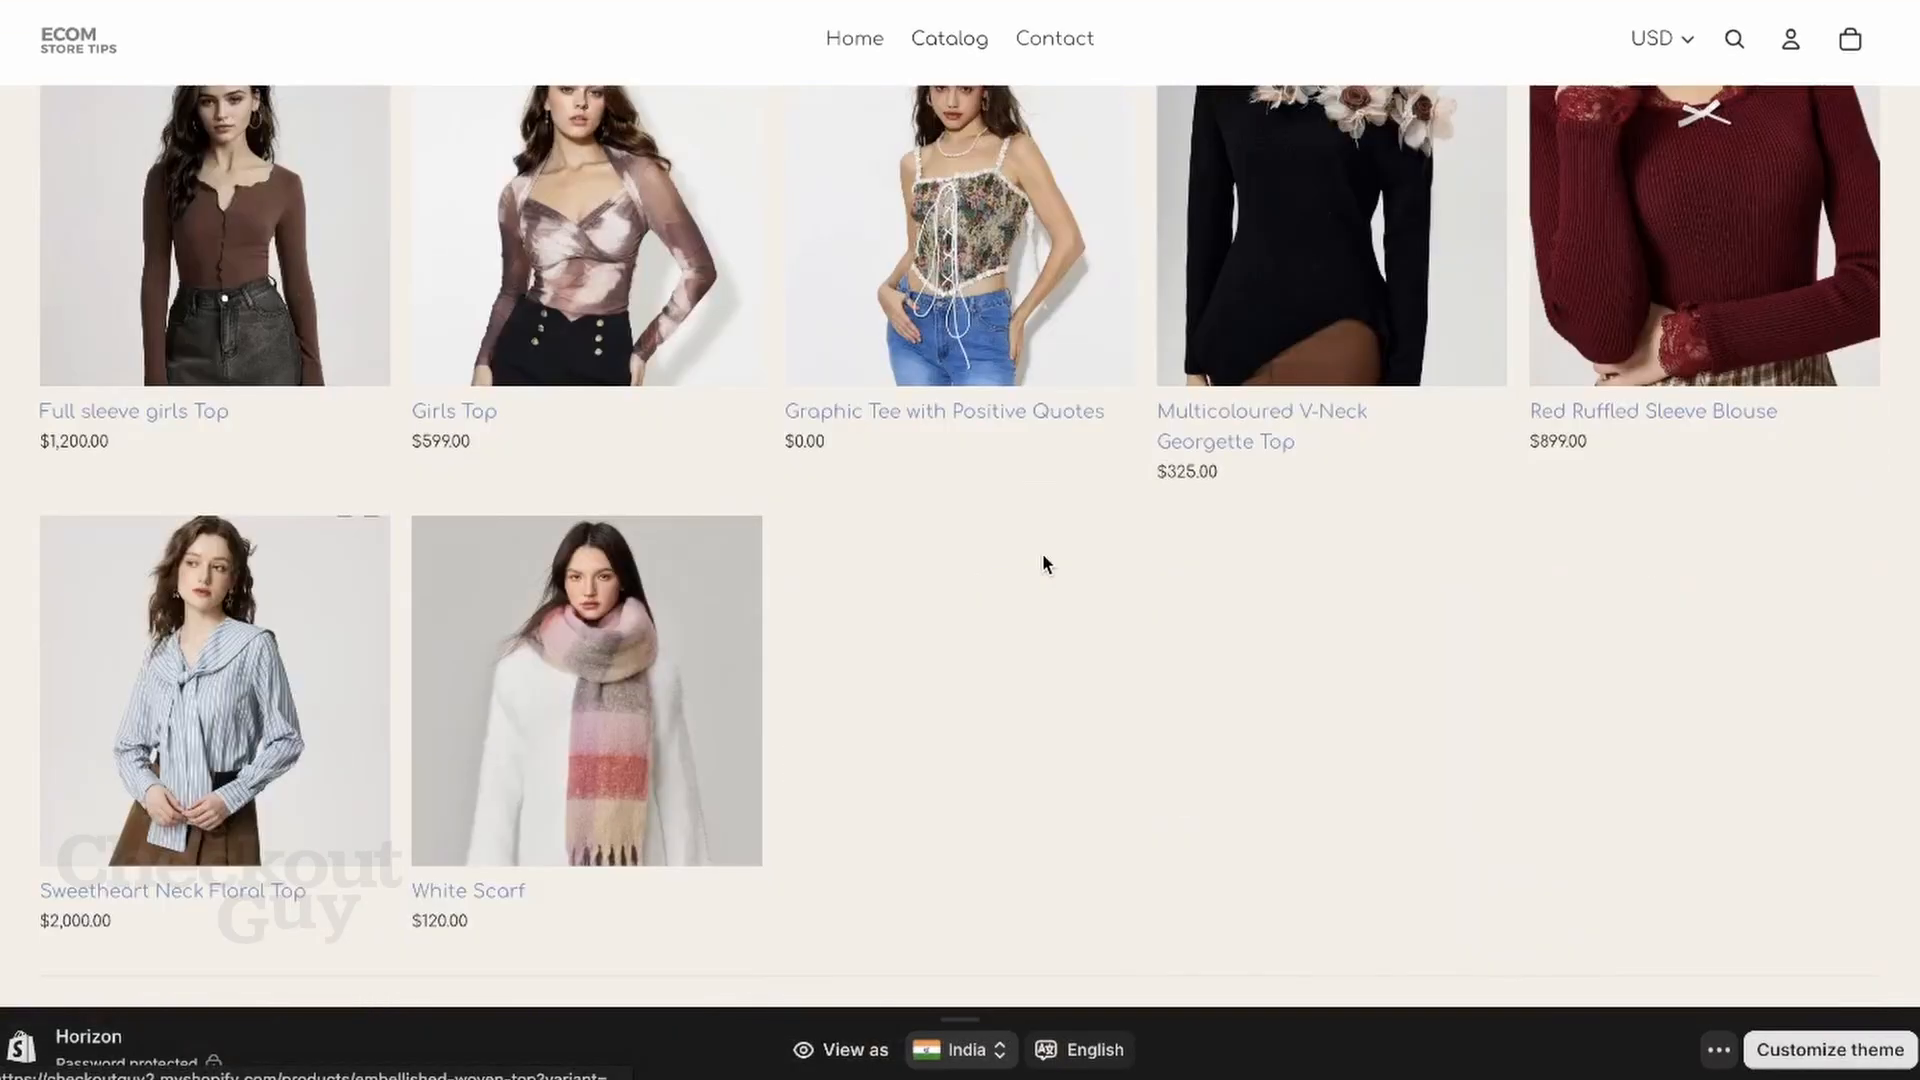
{"action": "left_click", "coordinate": [195, 765]}
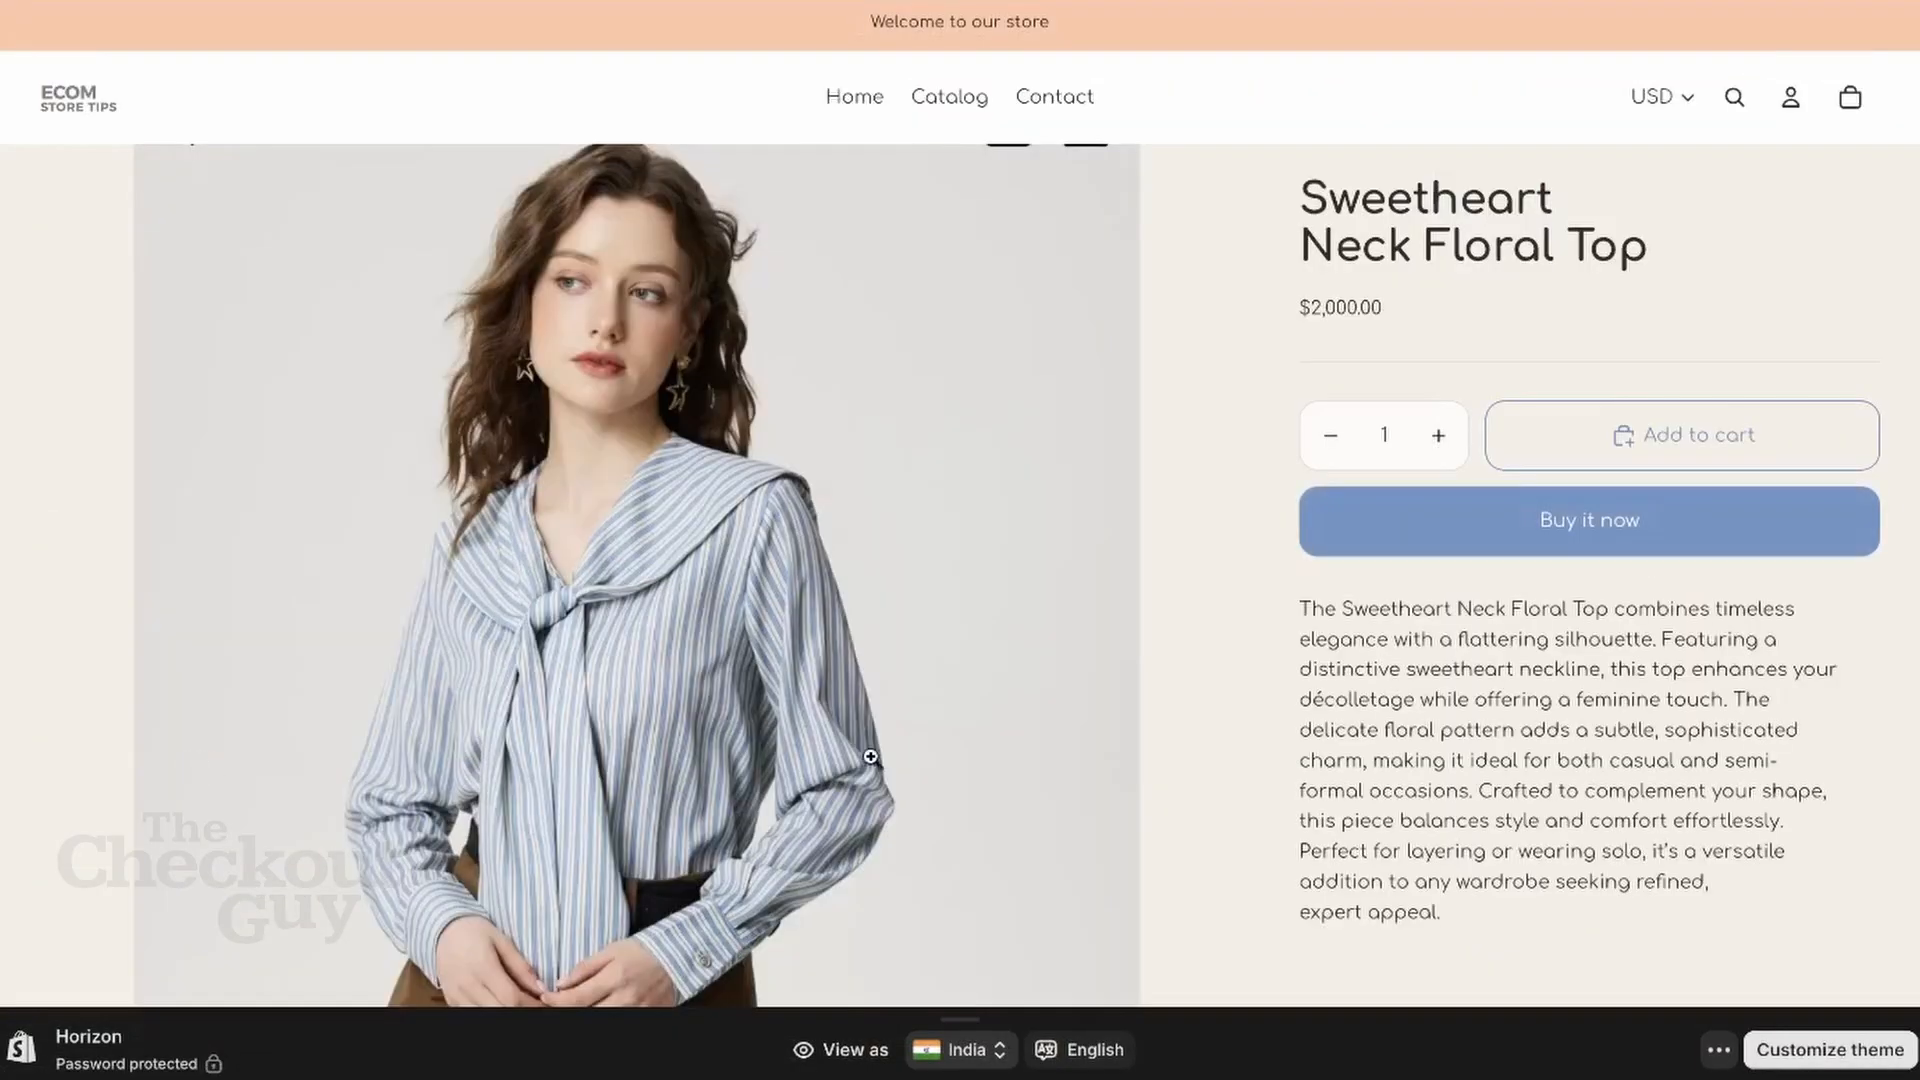
{"action": "left_click", "coordinate": [1434, 506]}
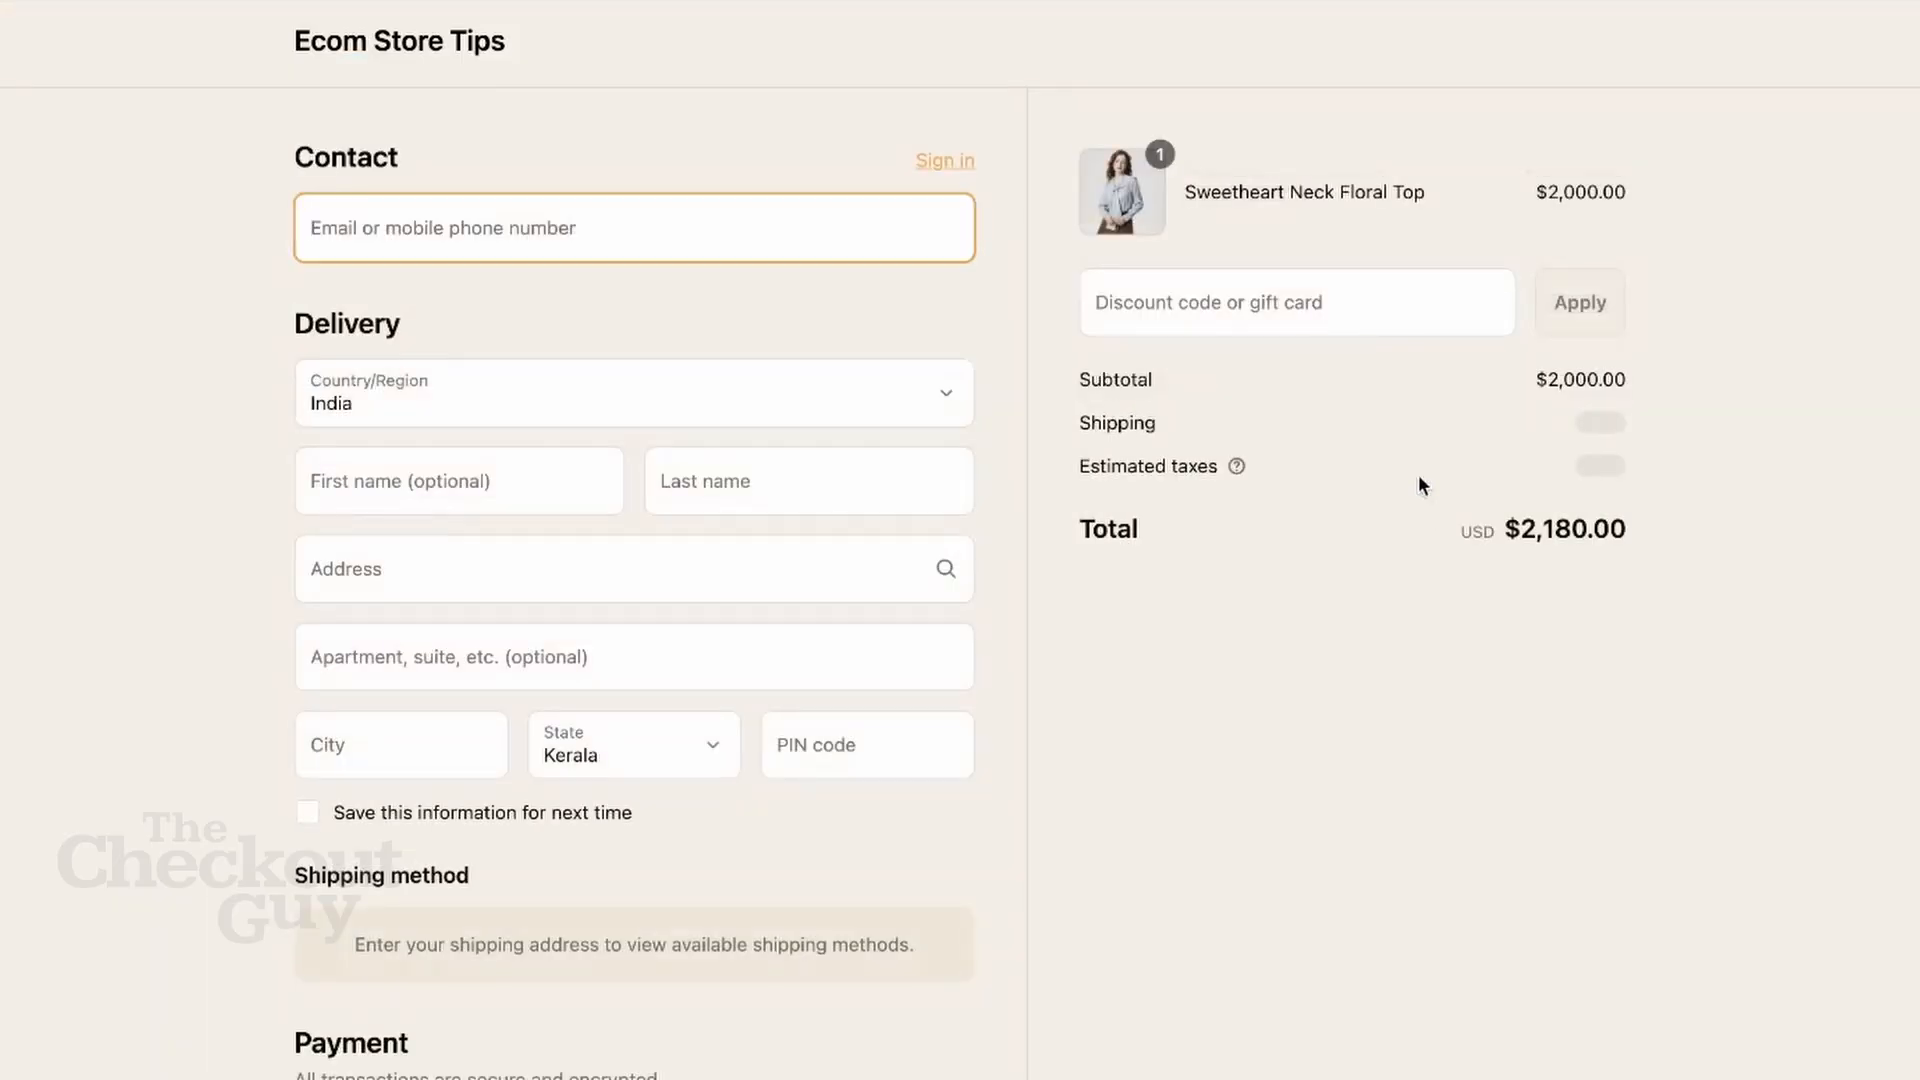
Step: Apply the discount code SALE10 to the Sweetheart Neck Floral Top order
{"action": "left_click", "coordinate": [1367, 291]}
{"action": "type", "text": "SALE10"}
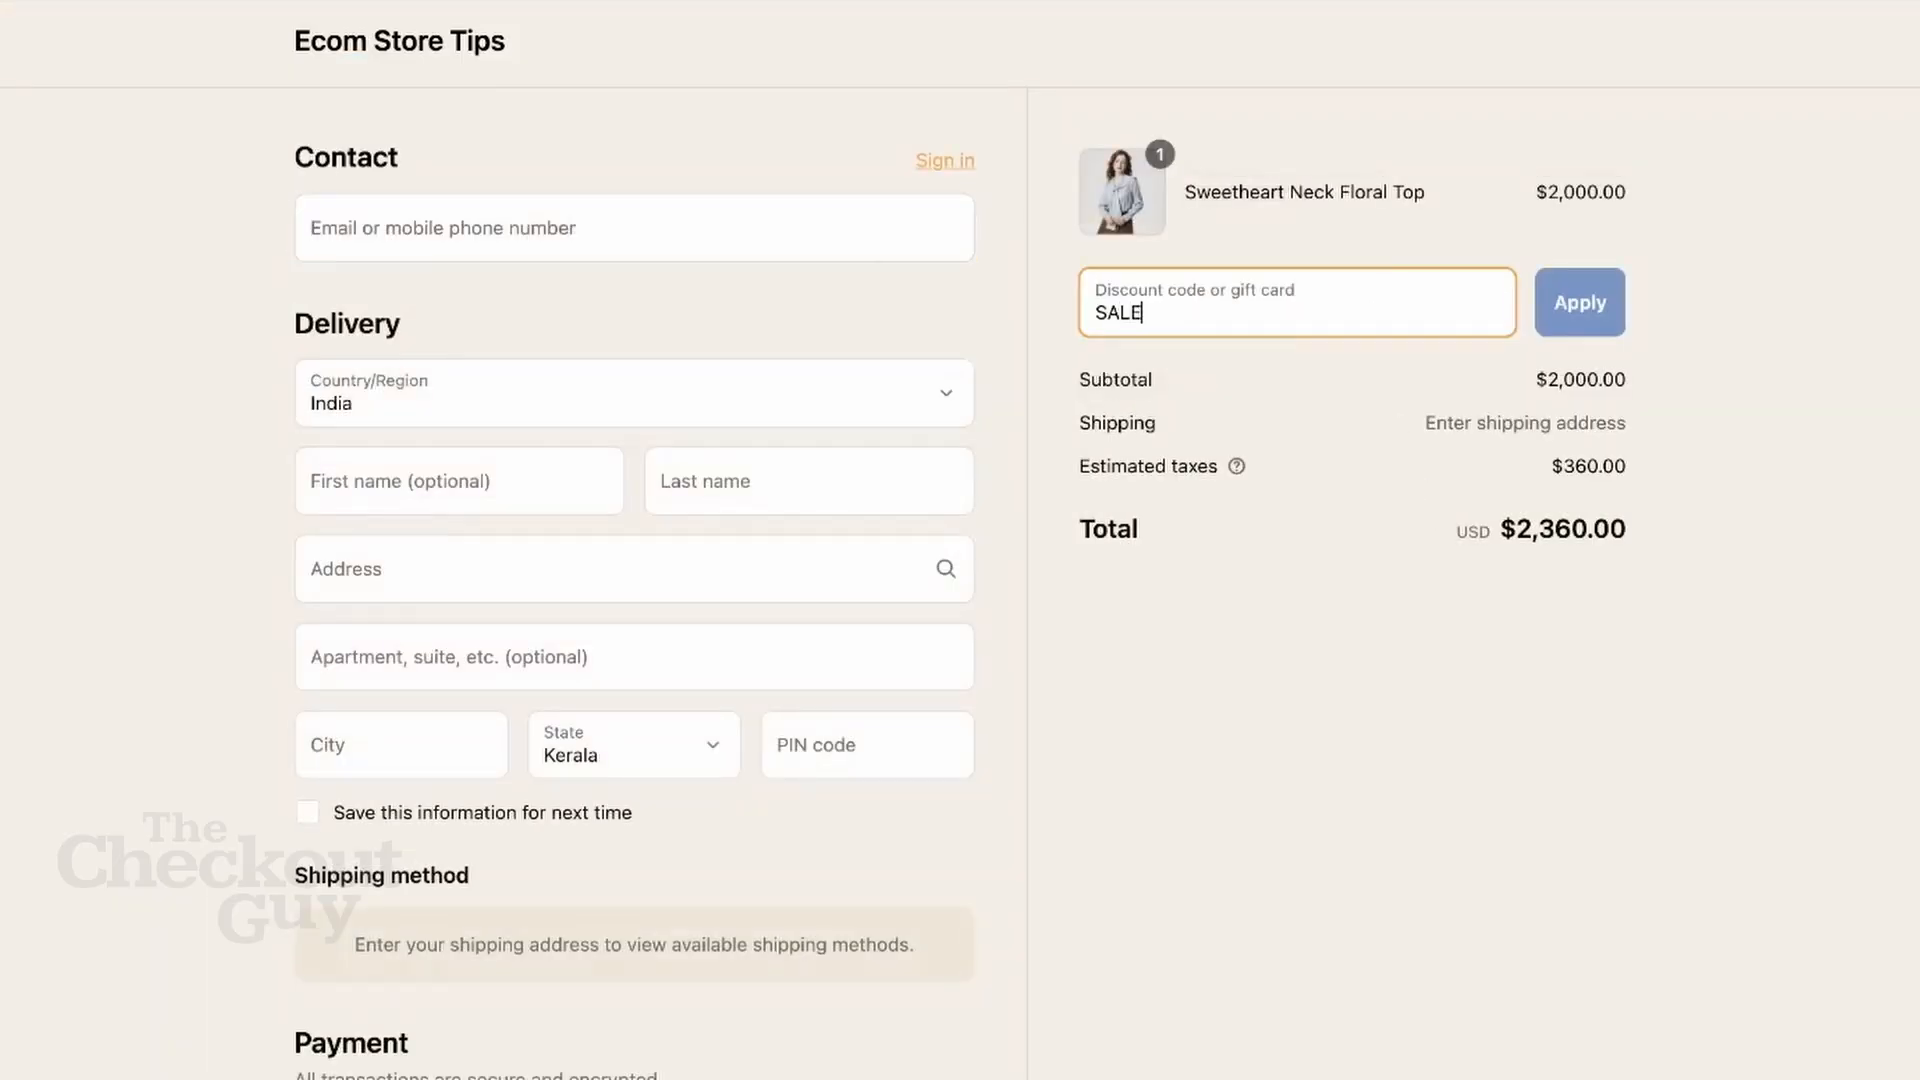
{"action": "left_click", "coordinate": [1605, 318]}
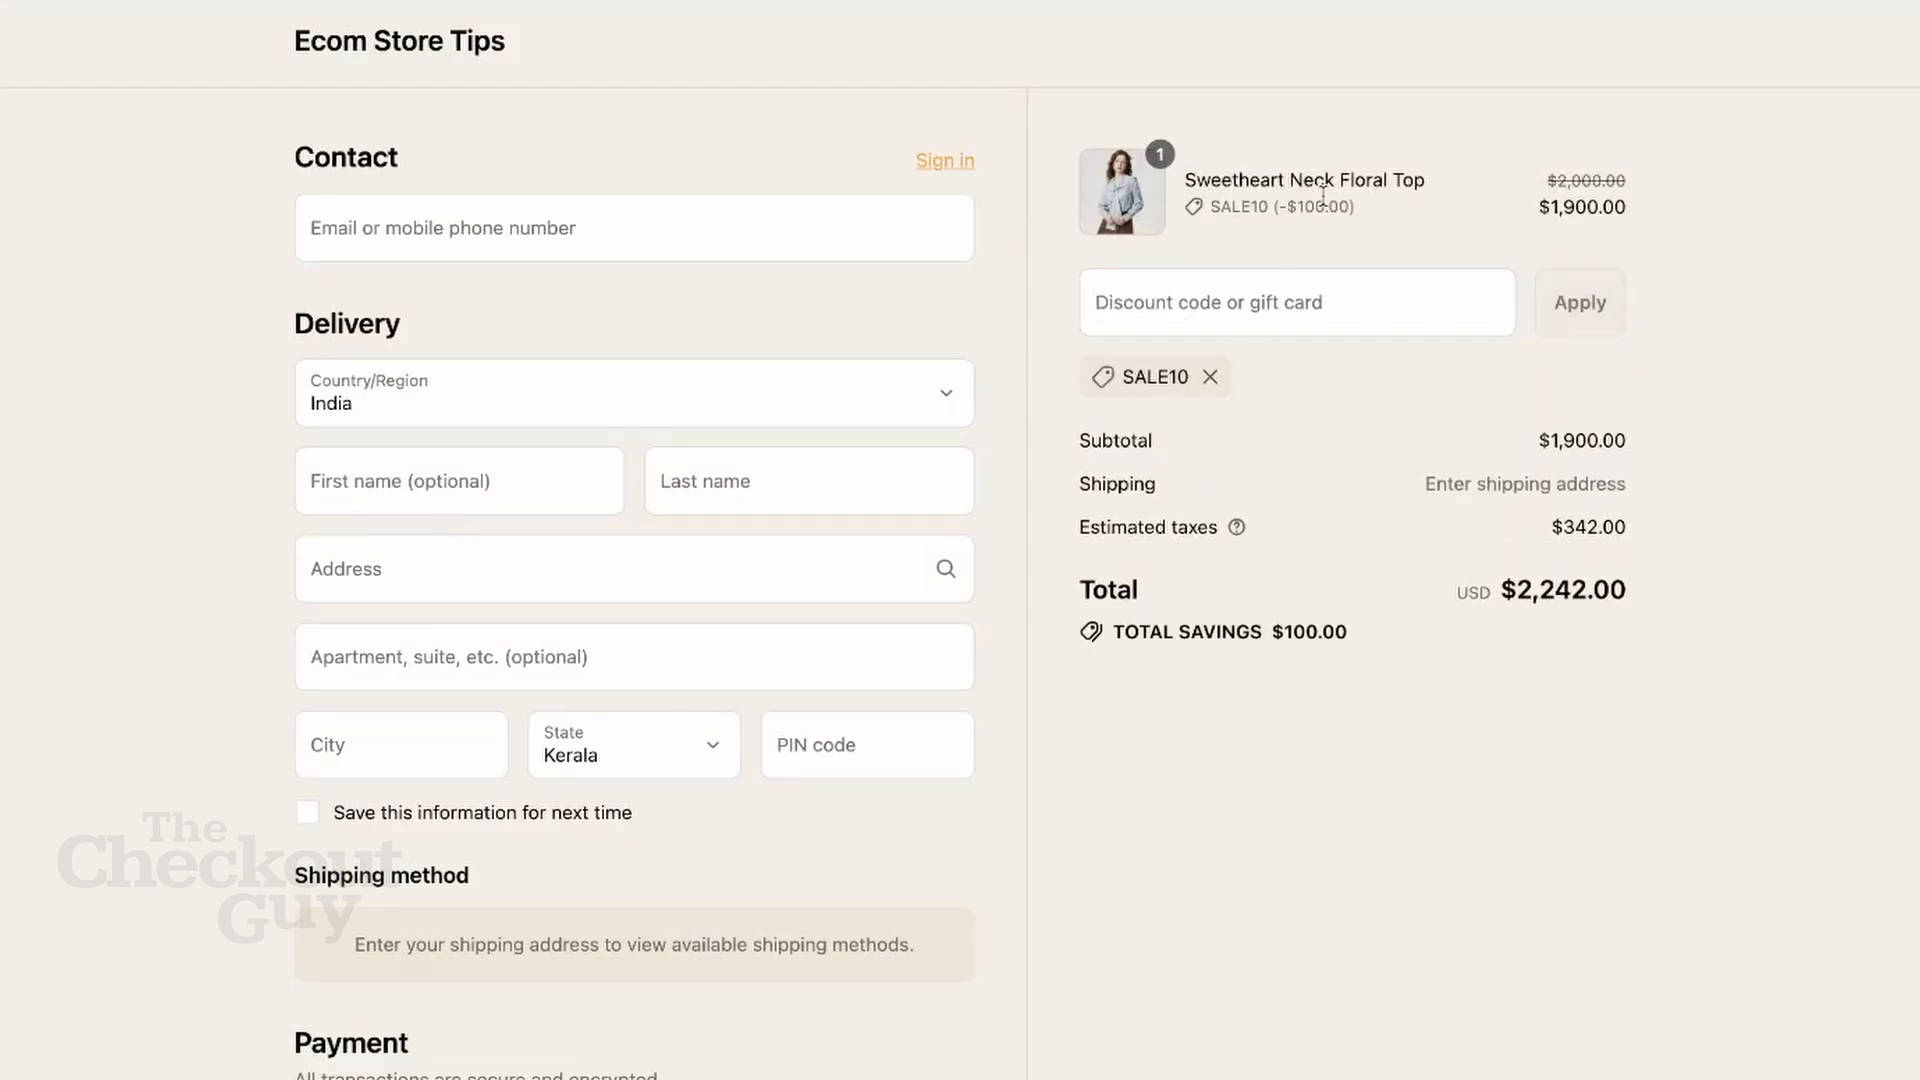
Step: Paste the VIP customer's email address as the checkout contact to test the customer-tag condition
{"action": "left_click", "coordinate": [805, 204]}
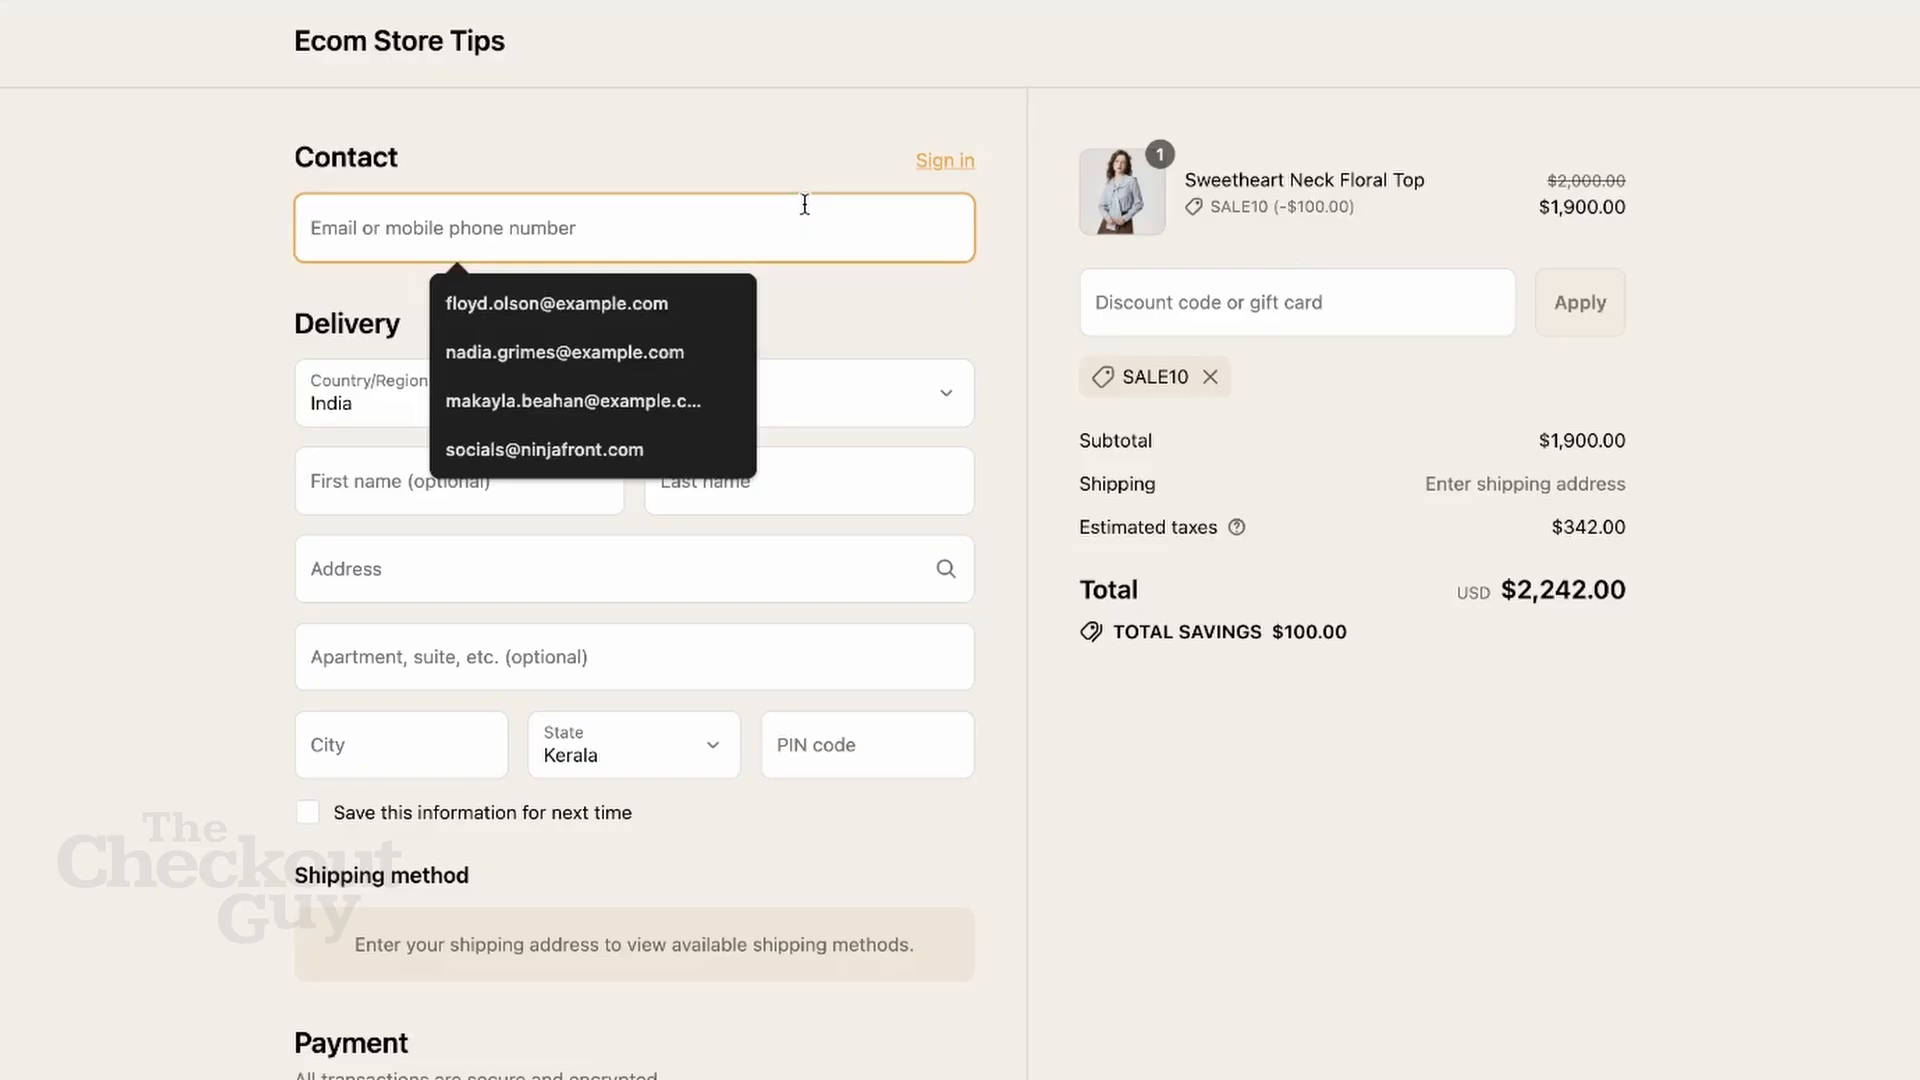
{"action": "key", "text": "ctrl+v"}
{"action": "left_click", "coordinate": [825, 296]}
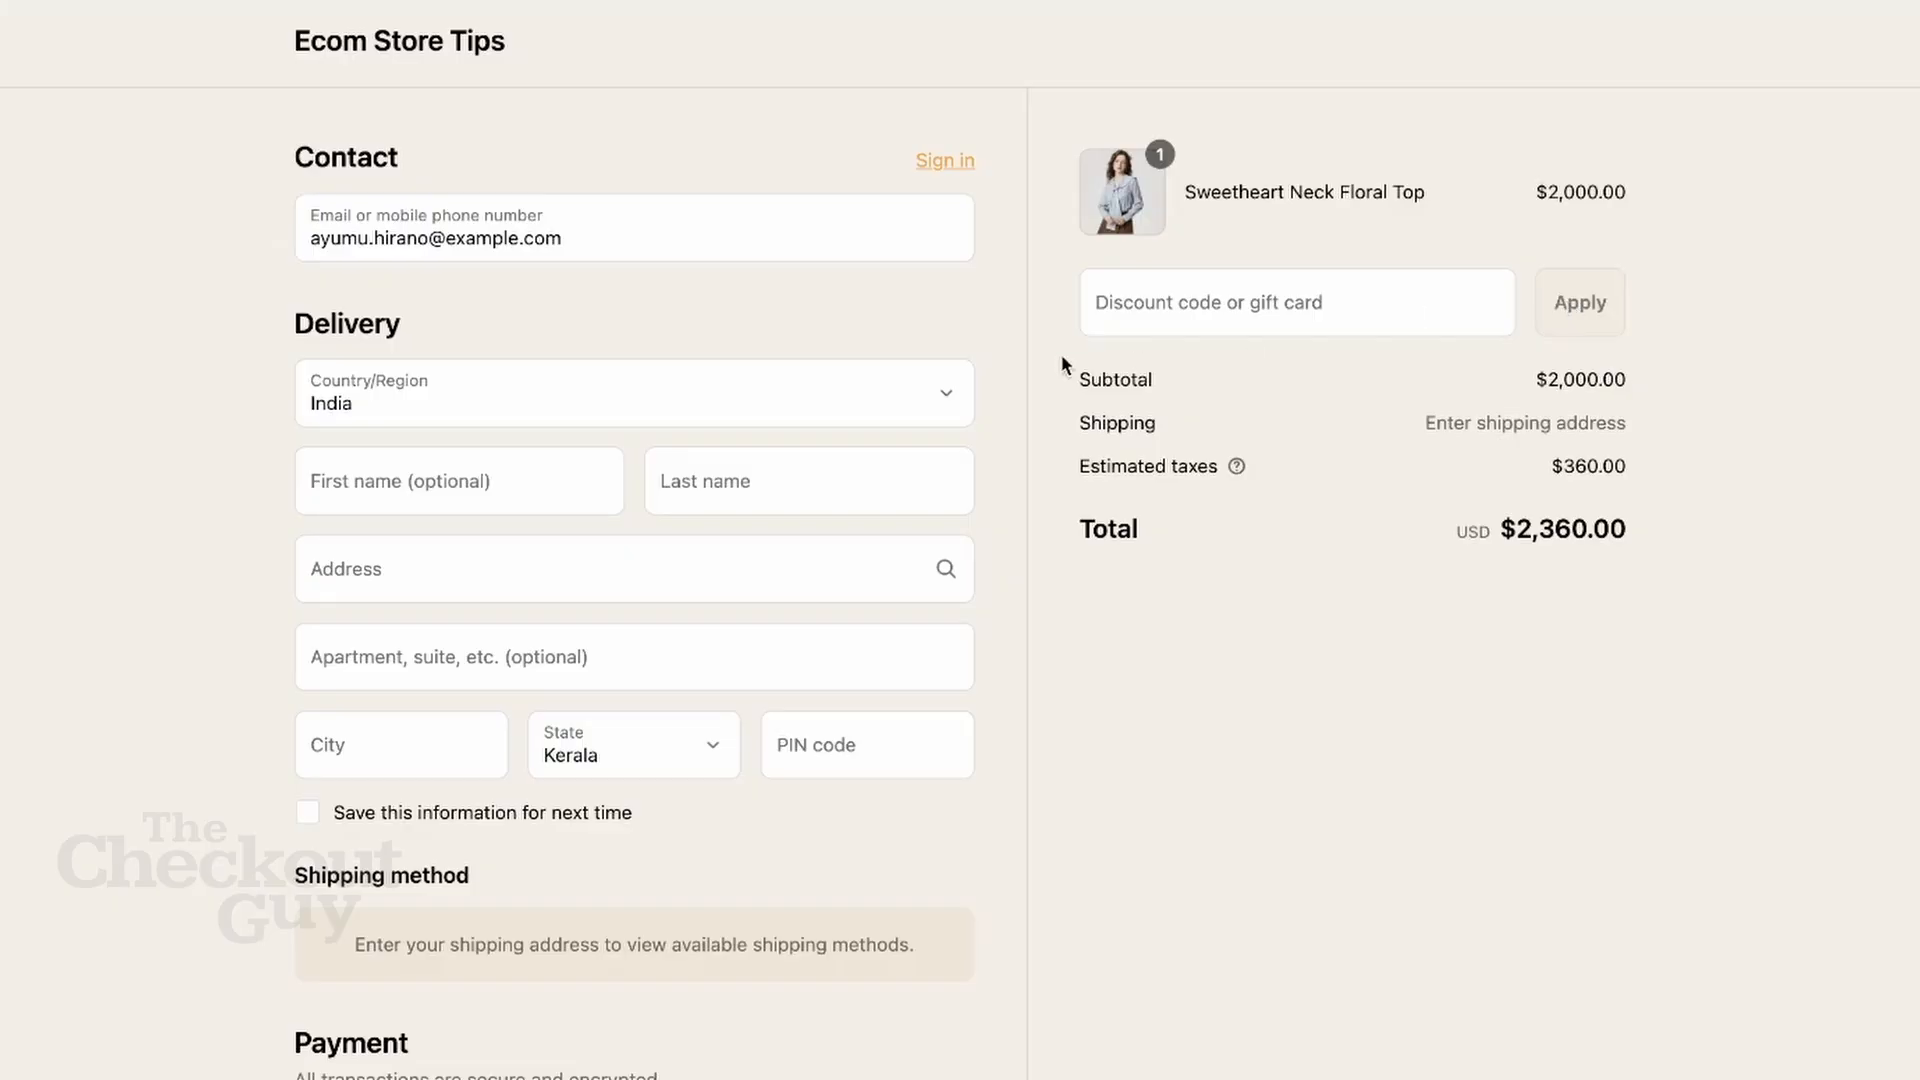
Step: Clear the VIP customer's email address from the checkout contact information
{"action": "left_click", "coordinate": [655, 214]}
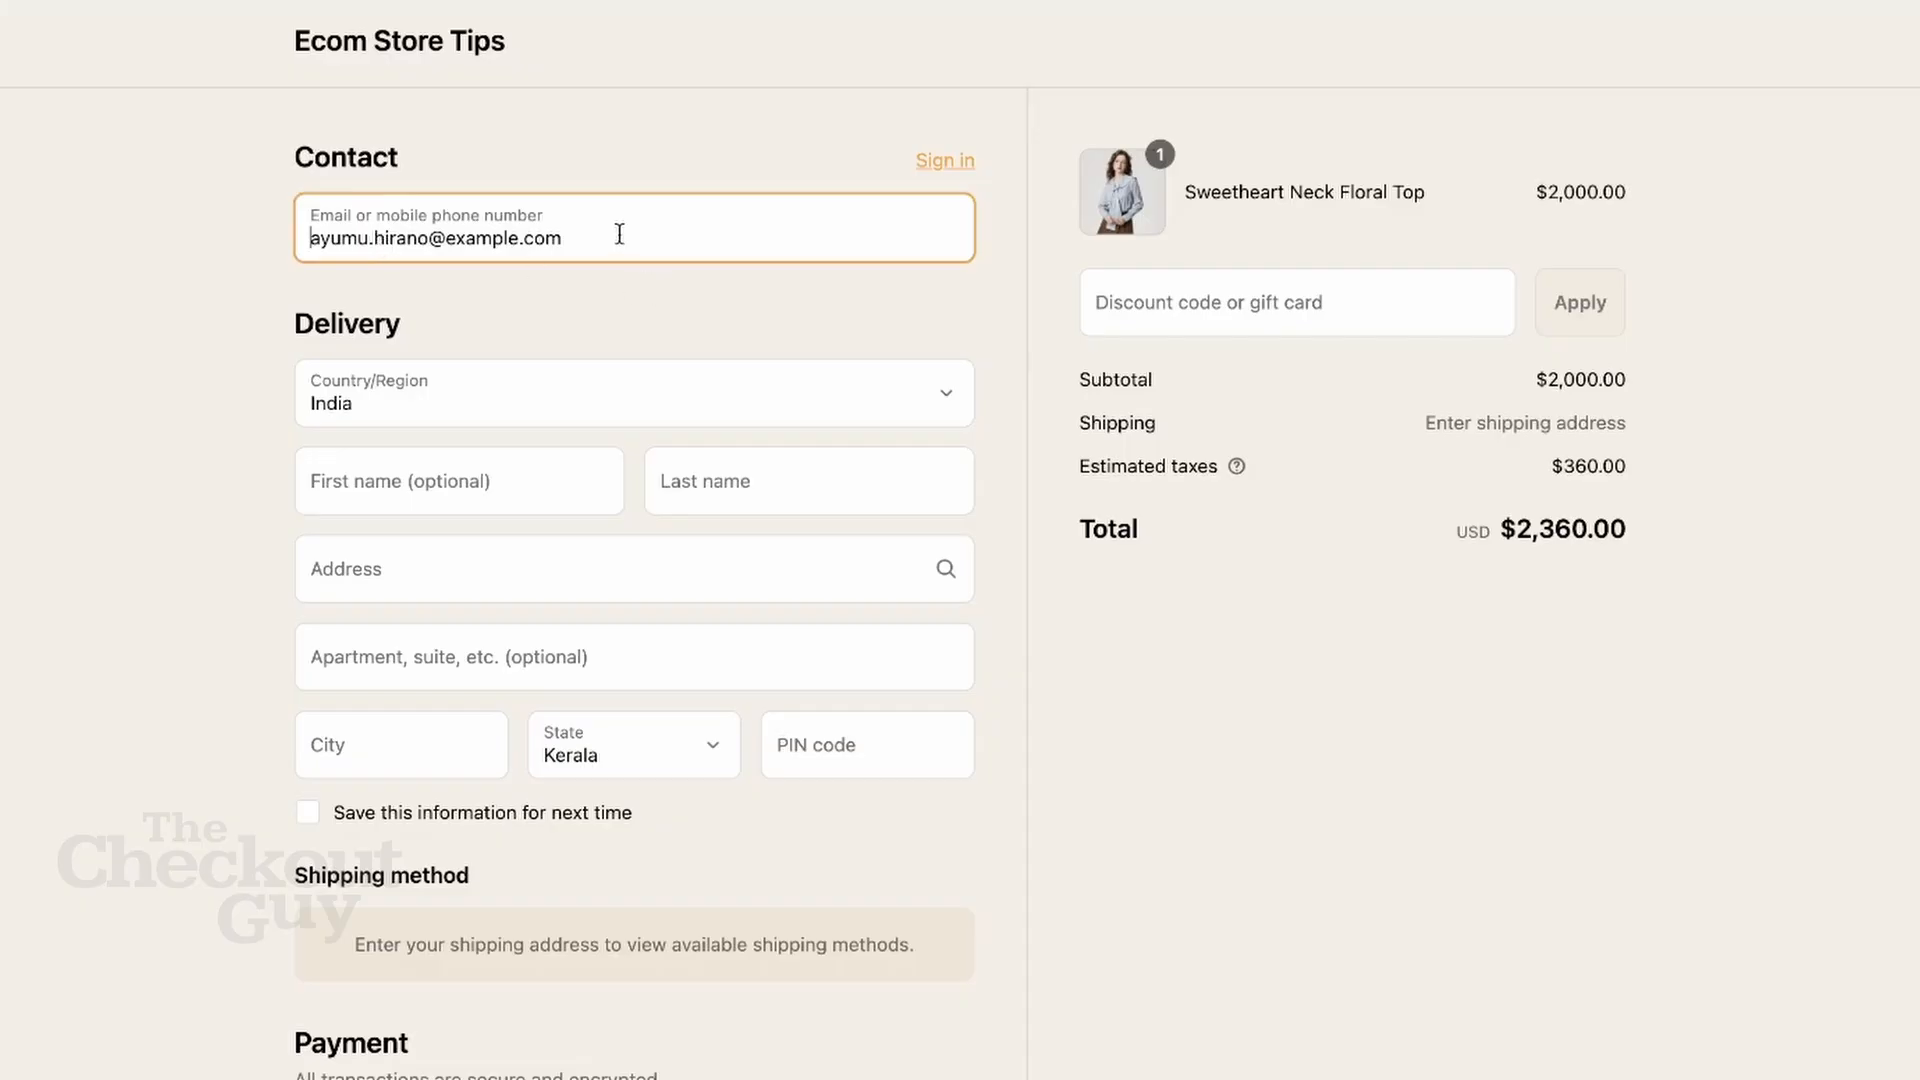
{"action": "left_click_drag", "start_coordinate": [621, 236], "coordinate": [260, 220]}
{"action": "key", "text": "BackSpace"}
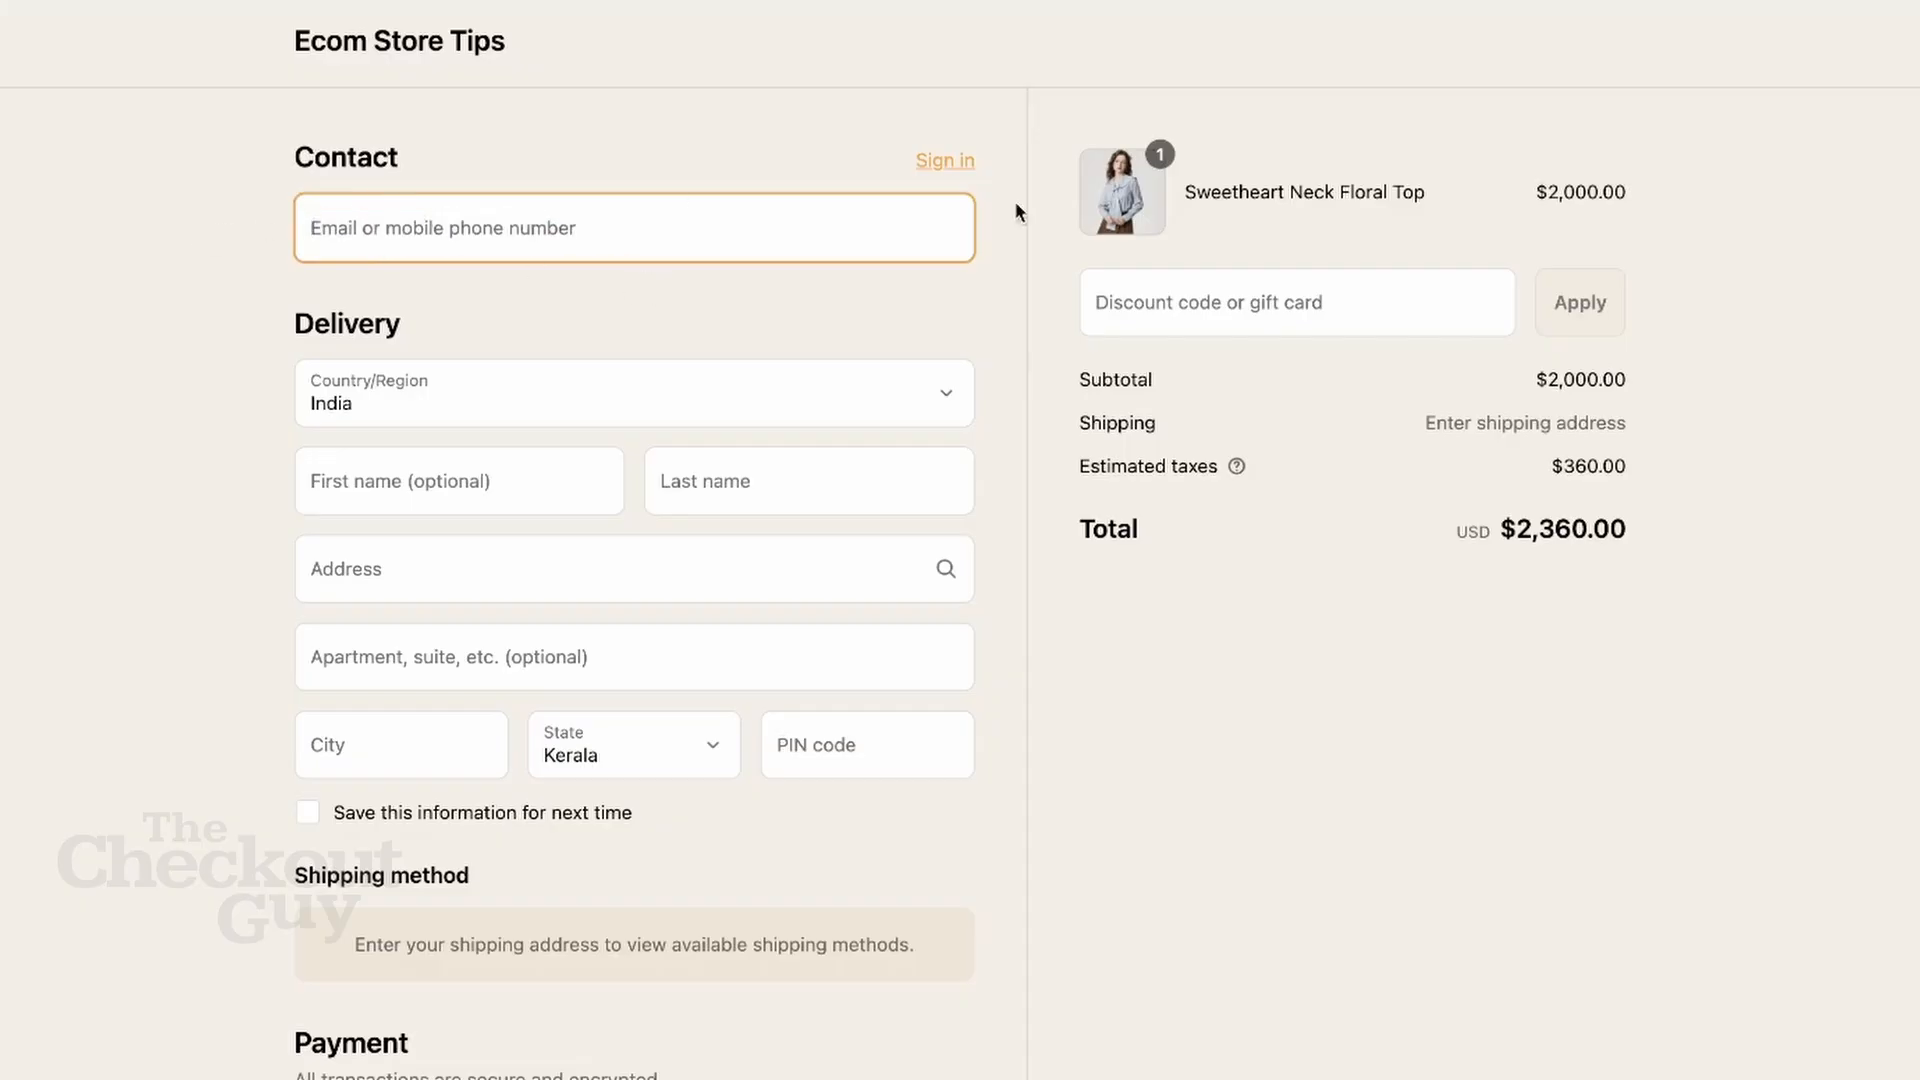
Step: Reapply the discount code SALE10 without a contact email and check the order's discounted price
{"action": "left_click", "coordinate": [1236, 303]}
{"action": "type", "text": "SALE10"}
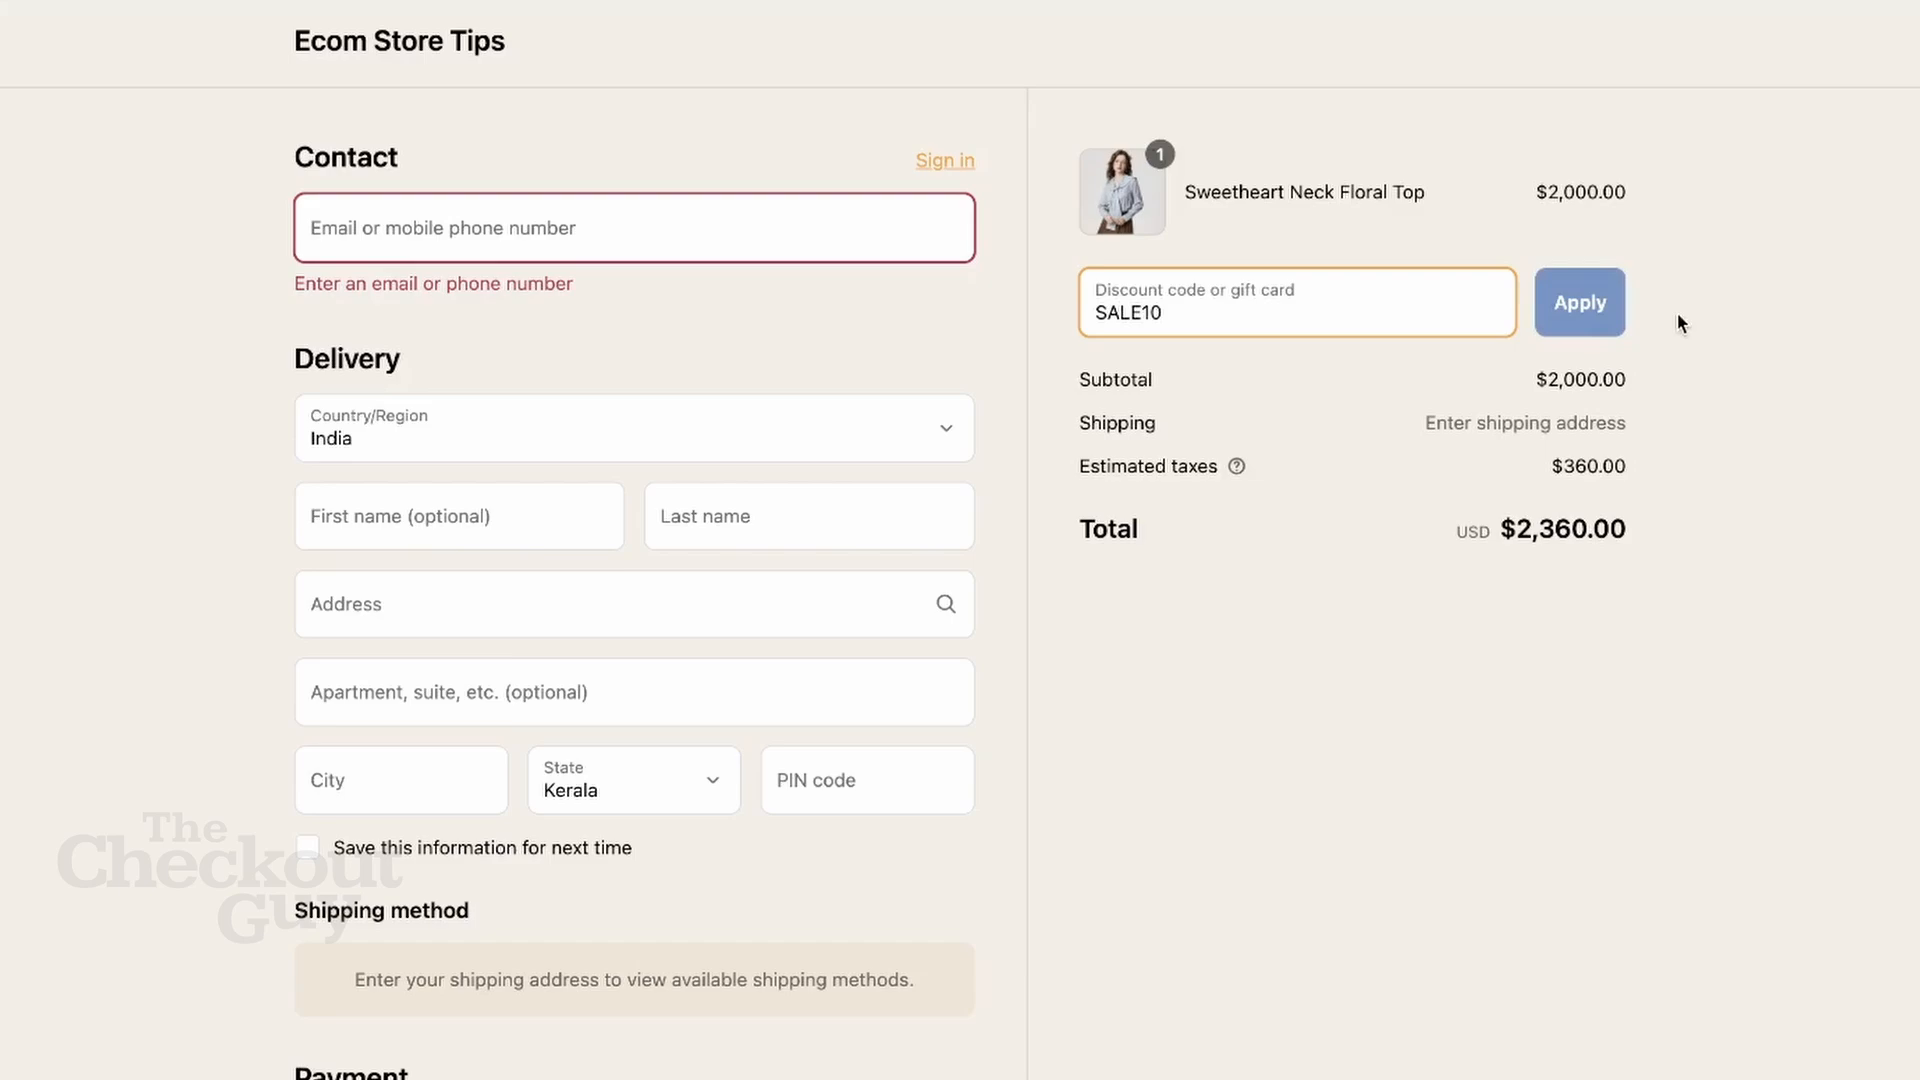
{"action": "left_click", "coordinate": [1595, 310]}
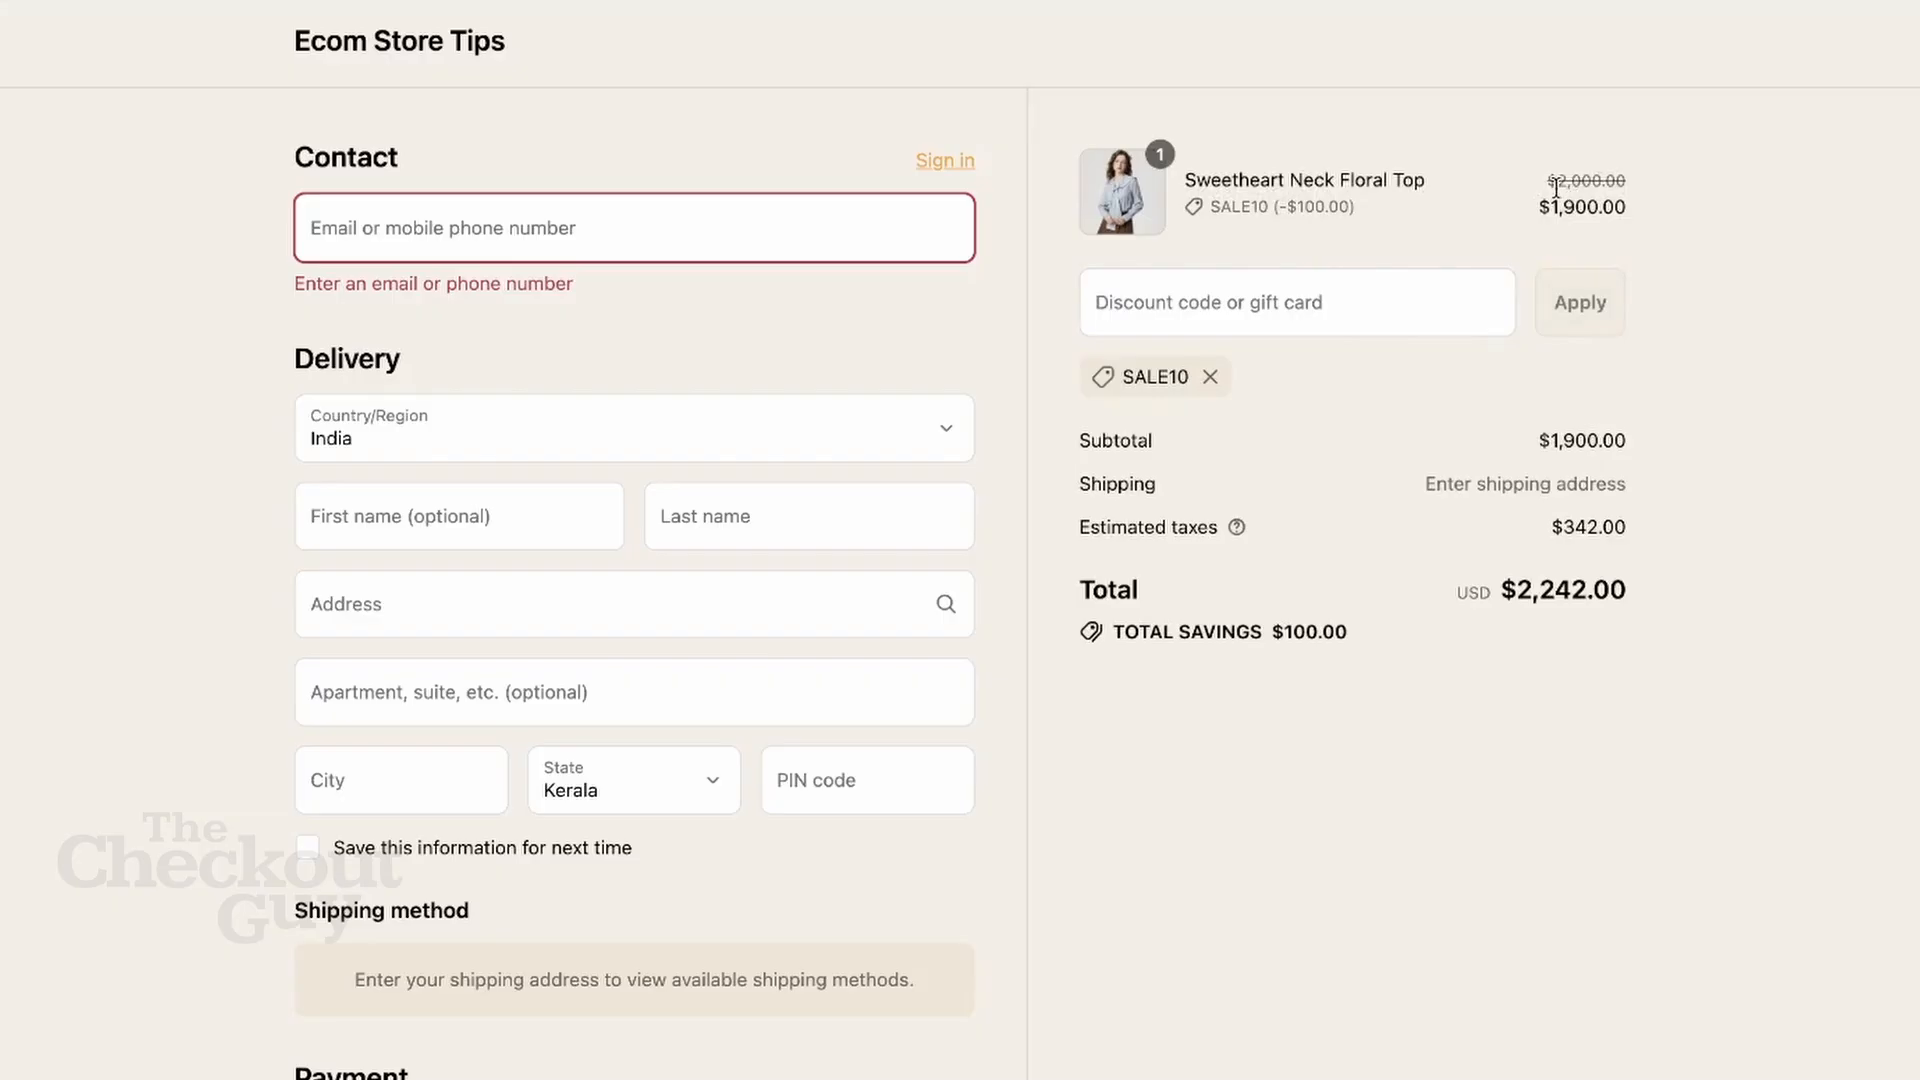
{"action": "left_click_drag", "start_coordinate": [1556, 187], "coordinate": [1693, 193]}
{"action": "left_click", "coordinate": [1297, 213]}
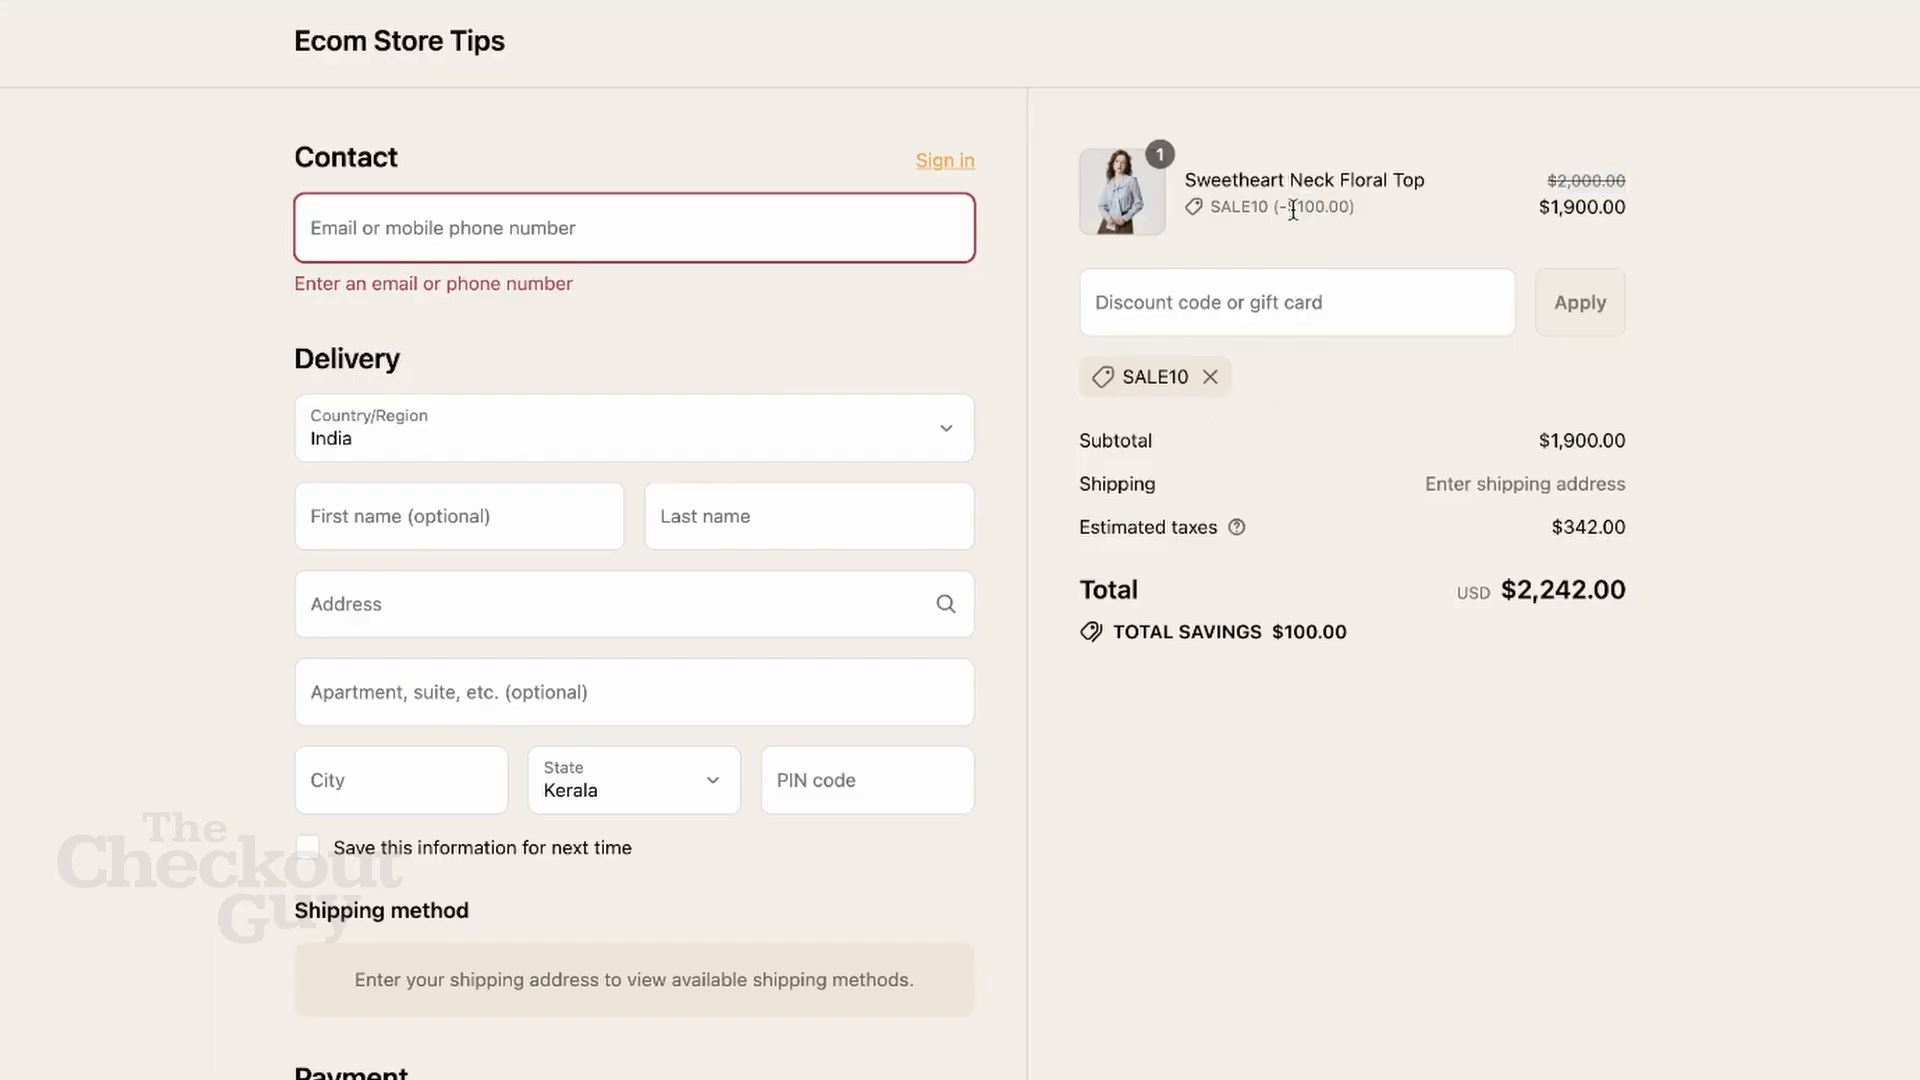